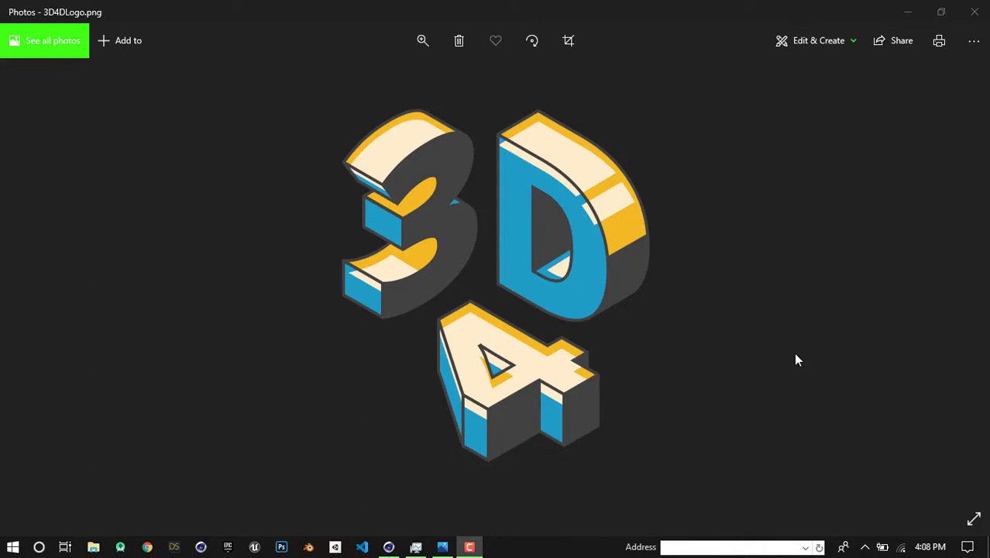
Step: Minimize the Photos window showing the 3D4D logo image
click(908, 11)
Step: Minimize Cinema 4D, skim the youtubedescribe link list in Notepad, close it, and return to Cinema 4D
click(907, 9)
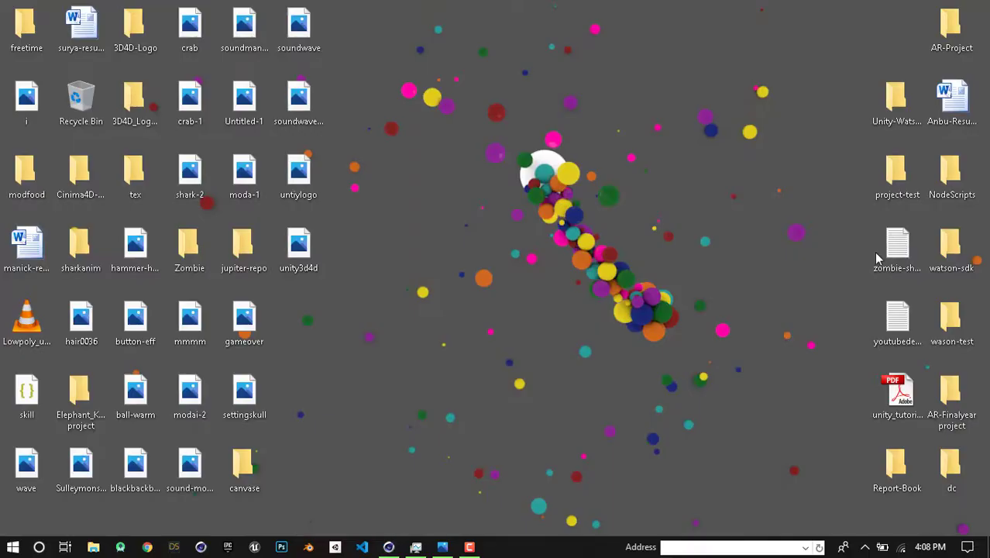
double_click(898, 318)
scroll(396, 329, down, 3)
scroll(396, 329, down, 5)
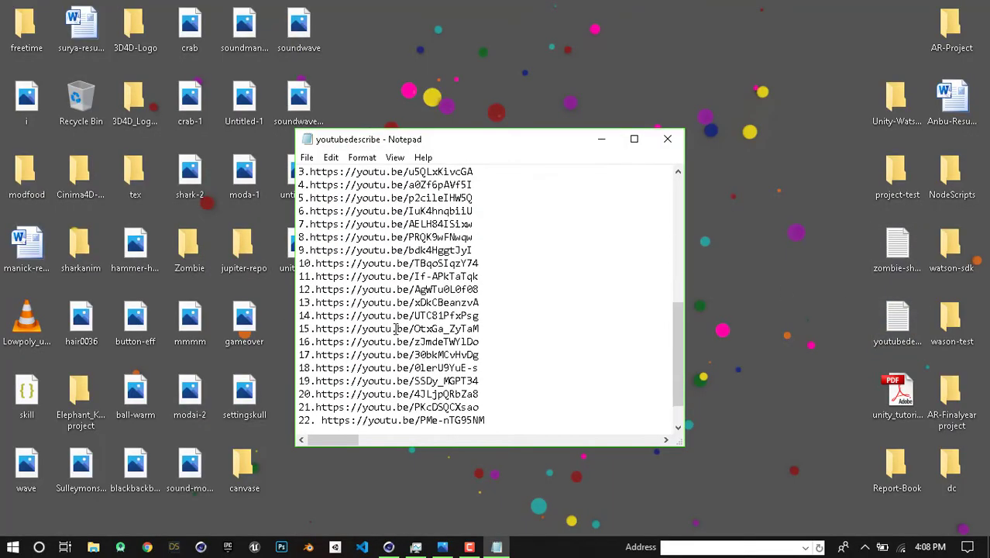
scroll(396, 329, down, 1)
click(665, 144)
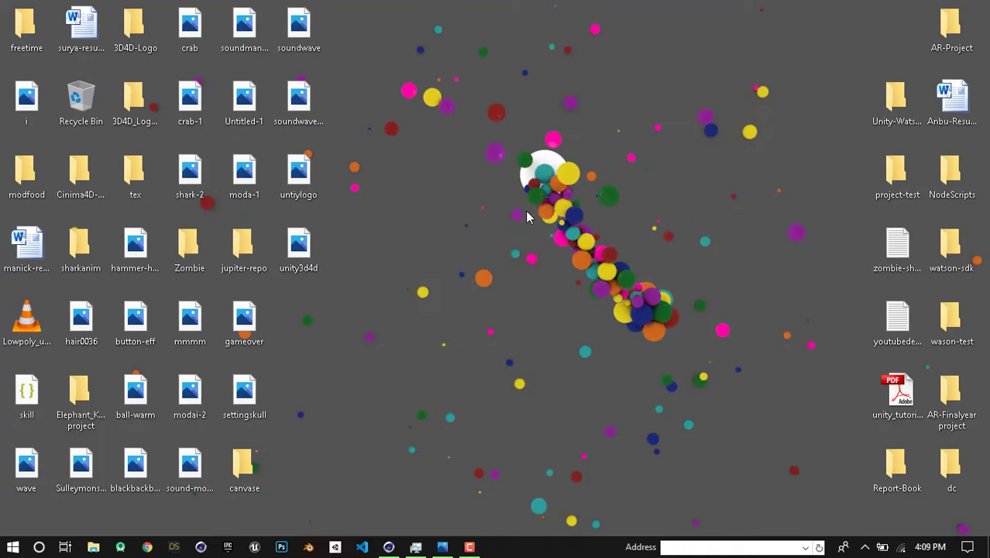
click(389, 547)
mouse_move(266, 225)
alt+mouse_down()
mouse_move(397, 256)
mouse_move(386, 322)
mouse_move(595, 235)
alt+mouse_up()
mouse_move(303, 269)
alt+mouse_down()
mouse_move(207, 246)
mouse_move(279, 263)
mouse_move(224, 246)
mouse_move(295, 283)
alt+mouse_up()
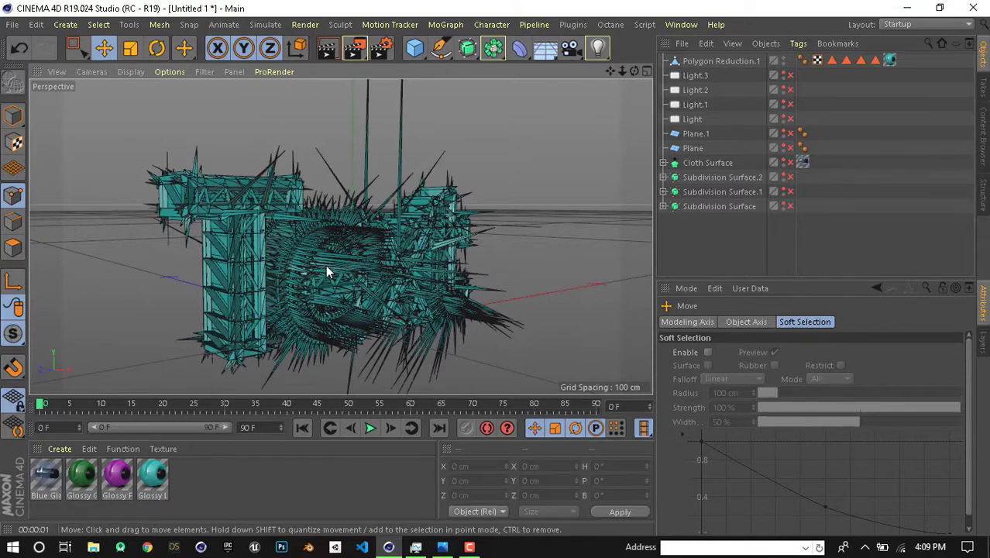
scroll(326, 262, down, 2)
scroll(387, 245, up, 4)
mouse_move(395, 251)
alt+mouse_down()
mouse_move(341, 254)
mouse_move(362, 270)
mouse_move(232, 272)
mouse_move(367, 267)
mouse_move(248, 283)
mouse_move(268, 254)
alt+mouse_up()
scroll(325, 257, down, 3)
scroll(305, 247, down, 2)
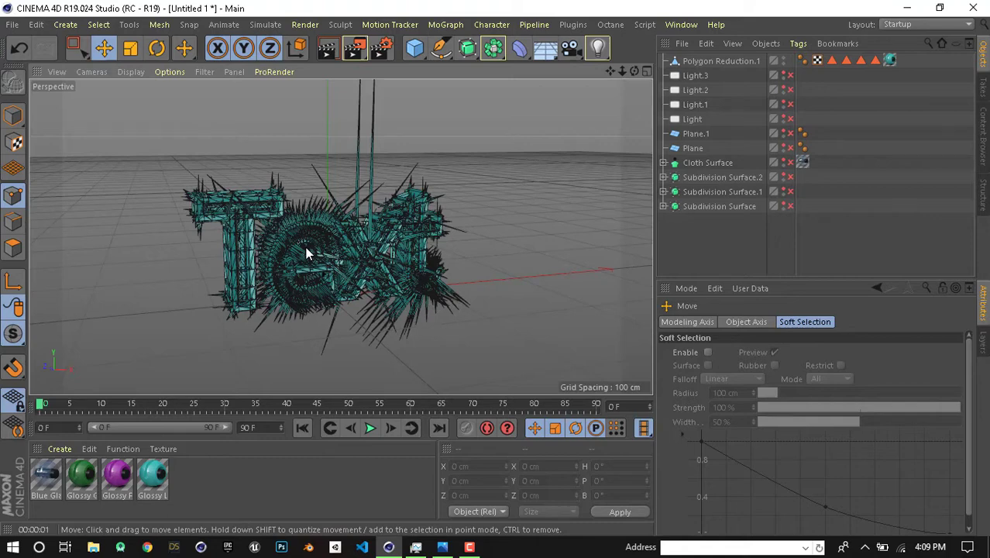
scroll(341, 275, up, 3)
scroll(320, 288, up, 2)
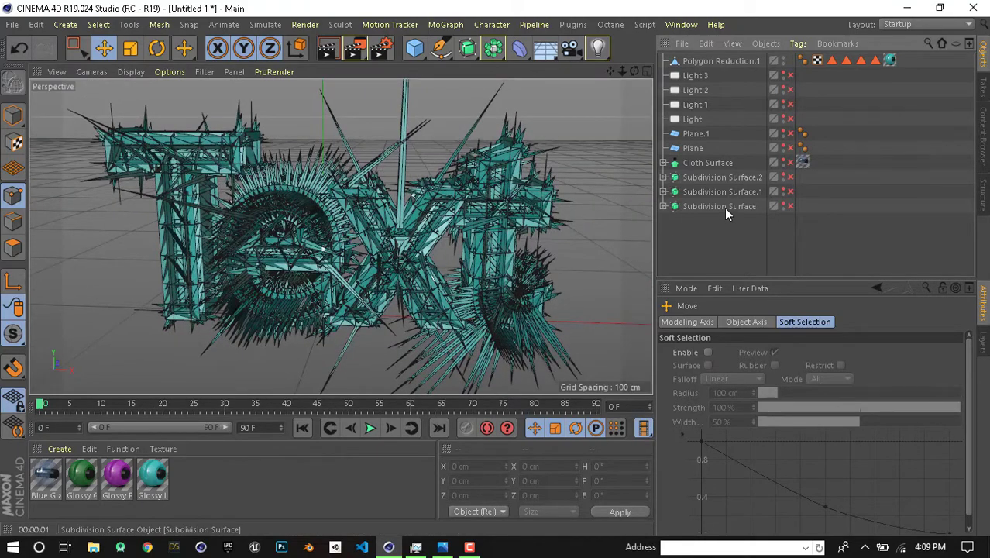
Step: Delete the Cloth Surface, the three Subdivision Surfaces, and both Plane objects
click(698, 161)
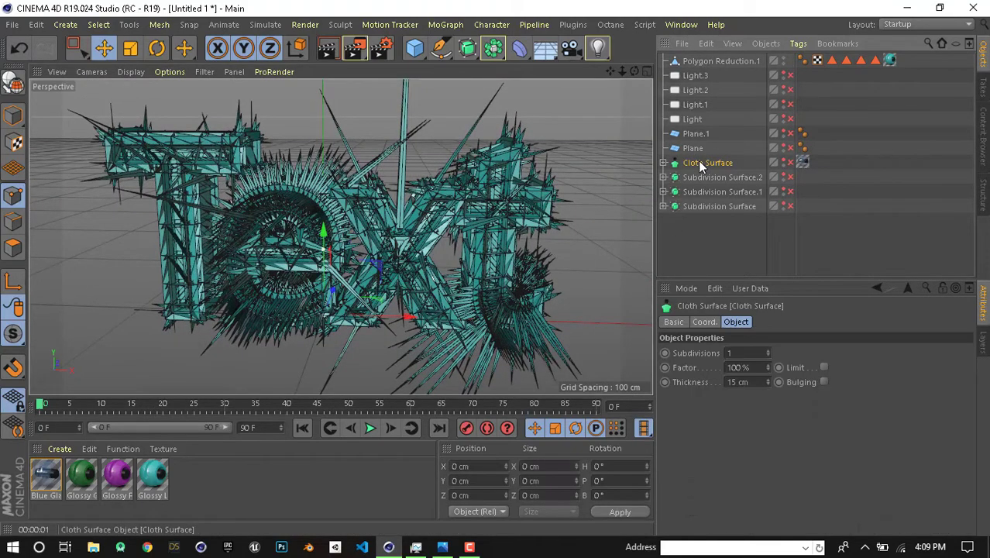
key(Delete)
click(702, 161)
key(Delete)
click(703, 161)
key(Delete)
click(704, 163)
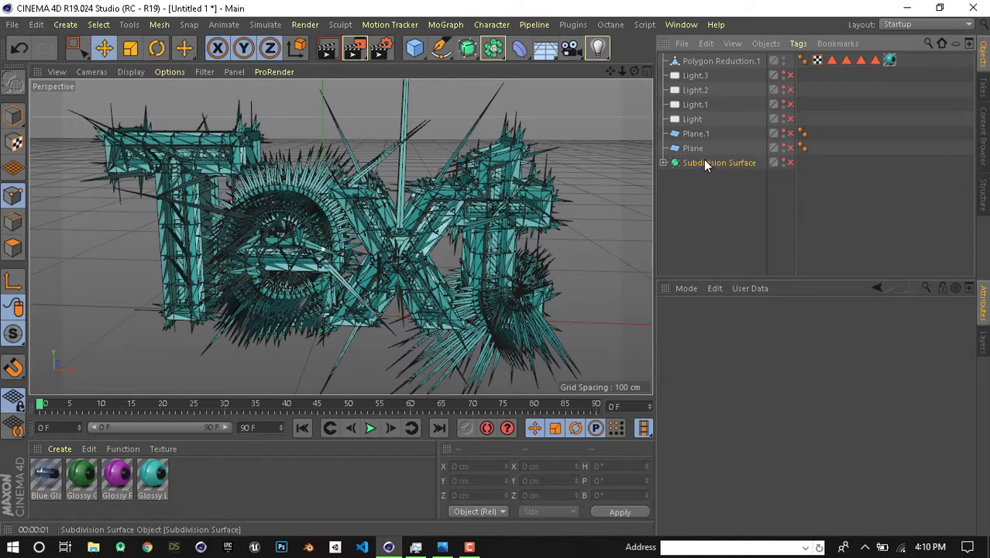
key(Delete)
click(697, 147)
key(Delete)
click(693, 134)
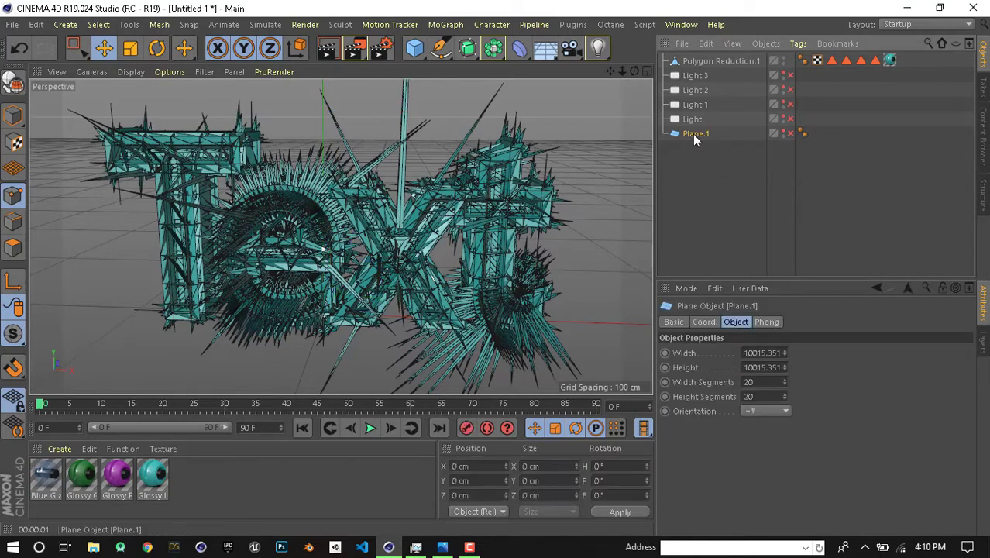
key(Delete)
Step: Delete all the lights, from Light through Light.3
click(691, 120)
key(Delete)
click(694, 106)
key(Delete)
click(690, 90)
key(Delete)
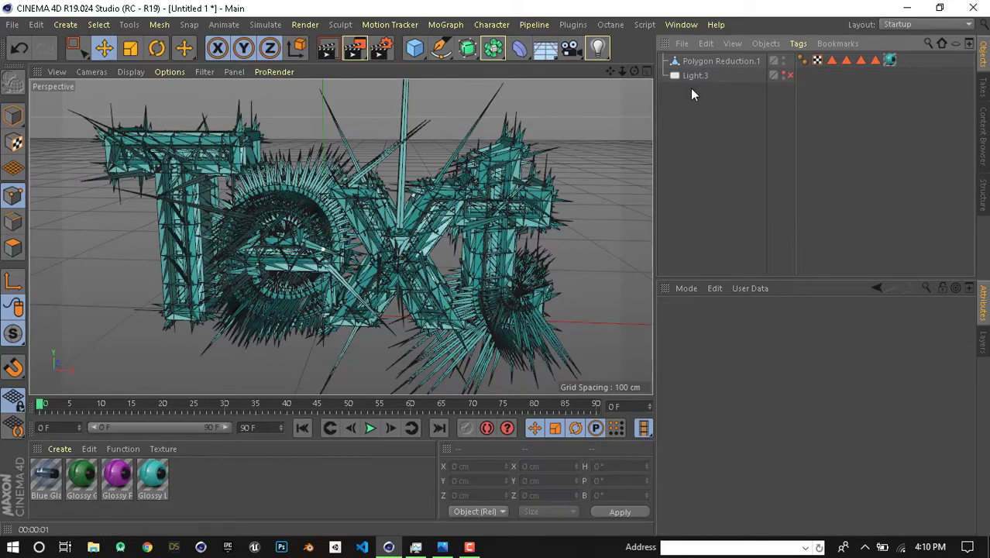
click(690, 77)
key(Delete)
Step: Delete the Polygon Reduction.1 mesh, leaving only the grid
click(704, 62)
scroll(553, 178, down, 3)
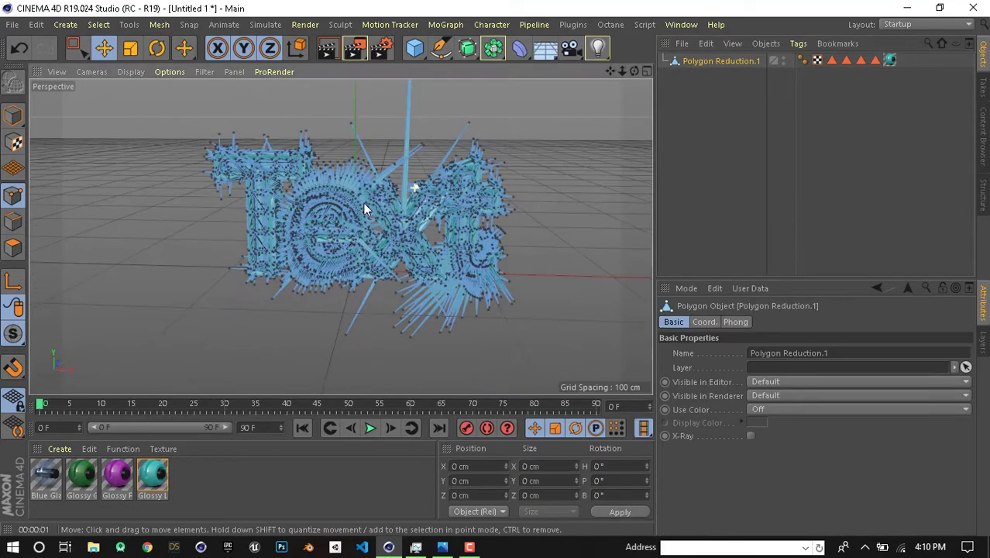
mouse_move(527, 194)
alt+mouse_down()
mouse_move(627, 243)
mouse_move(371, 238)
alt+mouse_up()
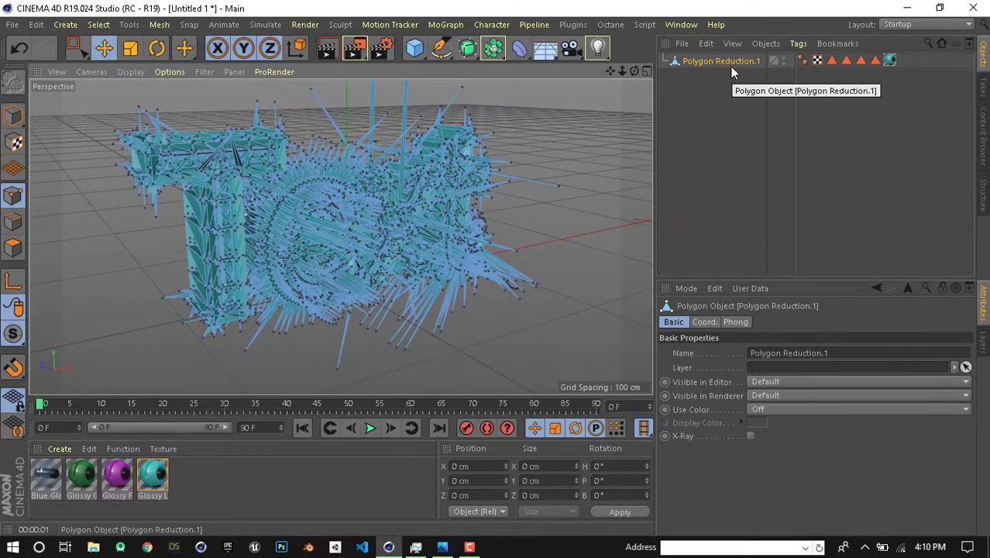
key(Delete)
scroll(549, 172, down, 5)
scroll(550, 172, up, 5)
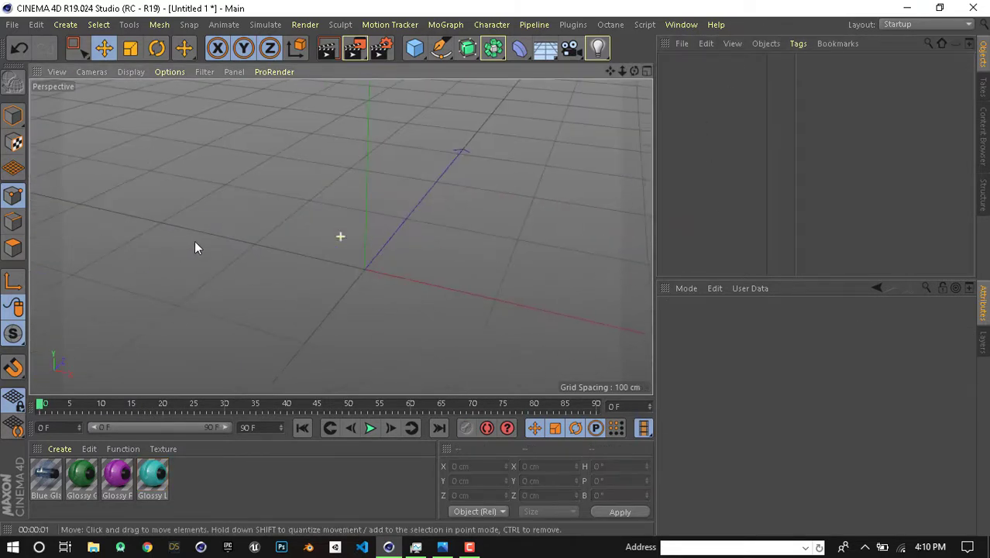
mouse_move(194, 241)
alt+mouse_down()
mouse_move(377, 171)
mouse_move(468, 172)
mouse_move(486, 217)
mouse_move(444, 244)
mouse_move(498, 220)
mouse_move(353, 220)
mouse_move(471, 222)
mouse_move(412, 211)
mouse_move(431, 215)
mouse_move(310, 238)
mouse_move(400, 172)
mouse_move(326, 216)
mouse_move(402, 210)
alt+mouse_up()
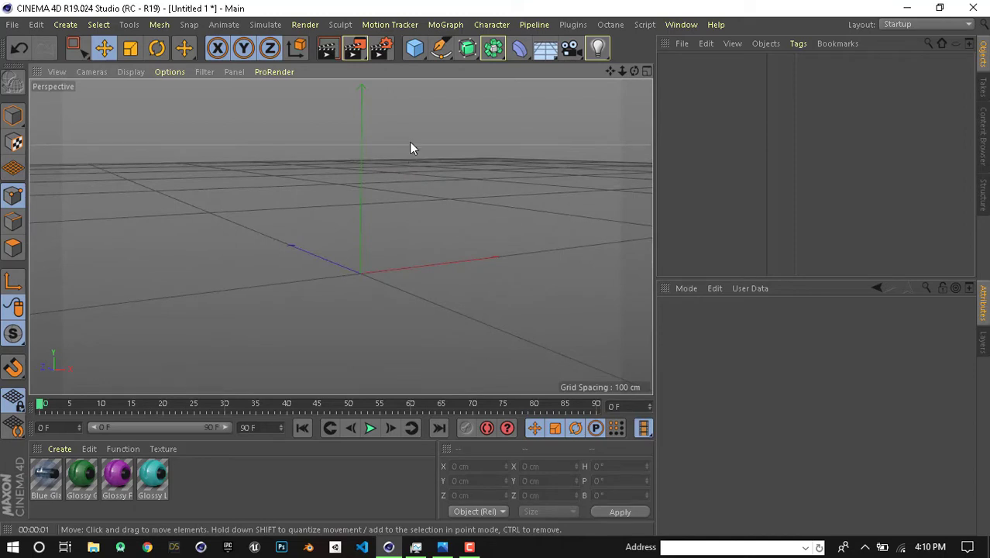
Step: Add a MoGraph MoText object reading 'Text' and check its Object tab text settings
click(446, 24)
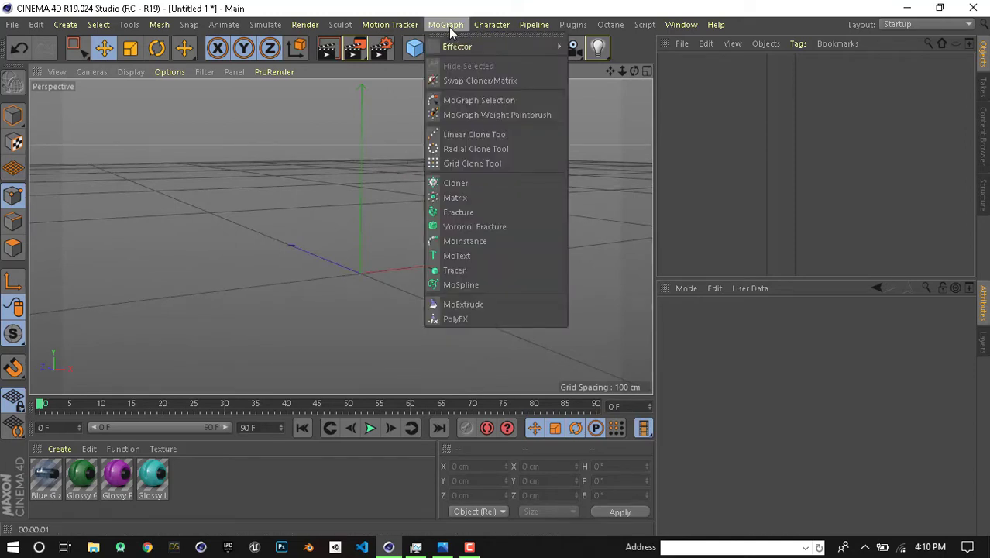
click(464, 257)
mouse_move(507, 215)
alt+mouse_down()
mouse_move(382, 265)
mouse_move(460, 264)
mouse_move(747, 377)
alt+mouse_up()
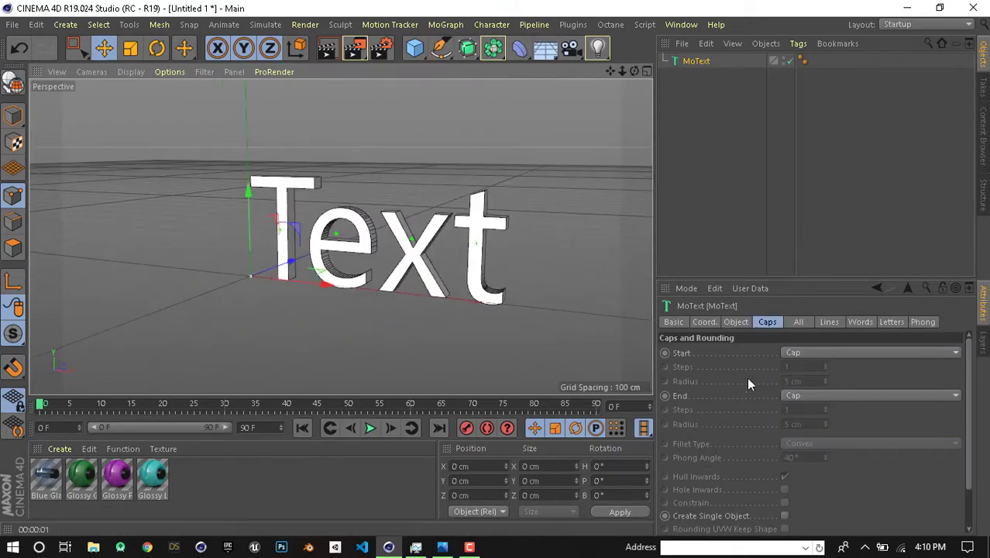
click(736, 322)
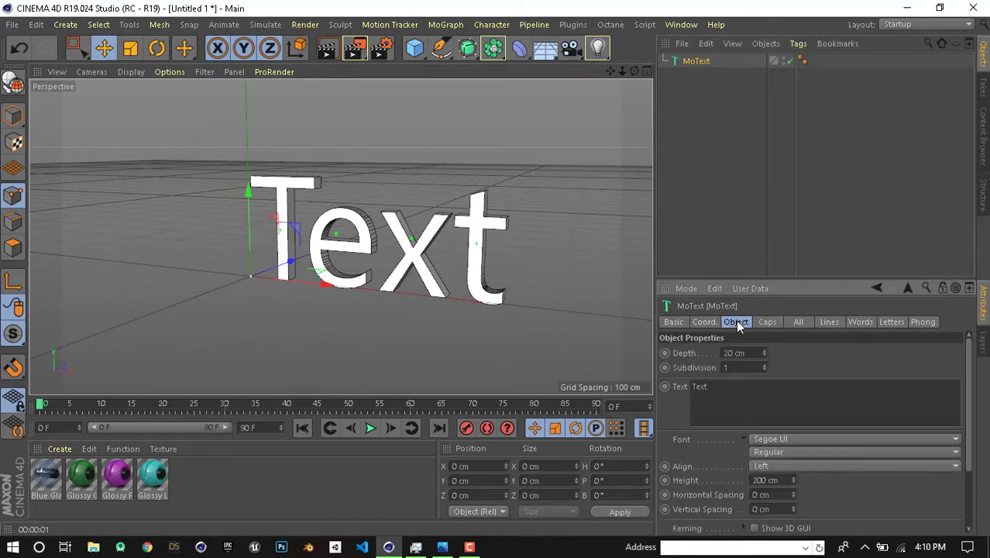
click(739, 389)
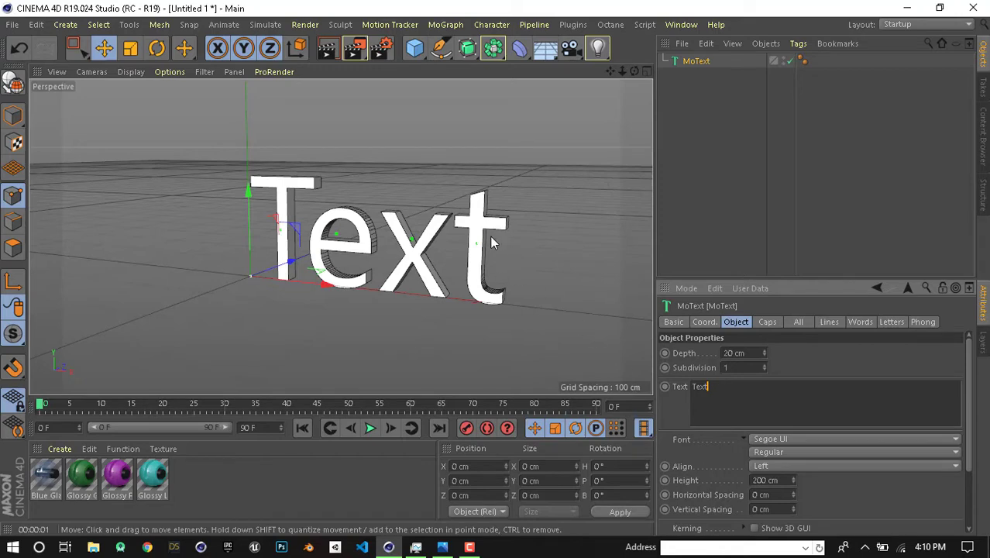
mouse_move(355, 248)
alt+mouse_down()
mouse_move(395, 241)
mouse_move(424, 249)
mouse_move(515, 223)
alt+mouse_up()
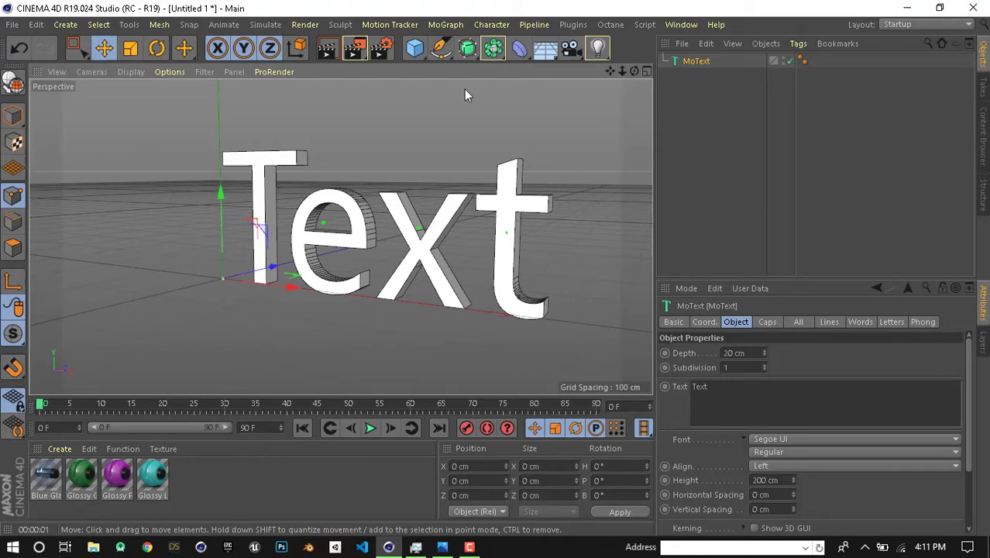
Step: Reopen the MoGraph menu and dismiss it without adding anything
click(445, 24)
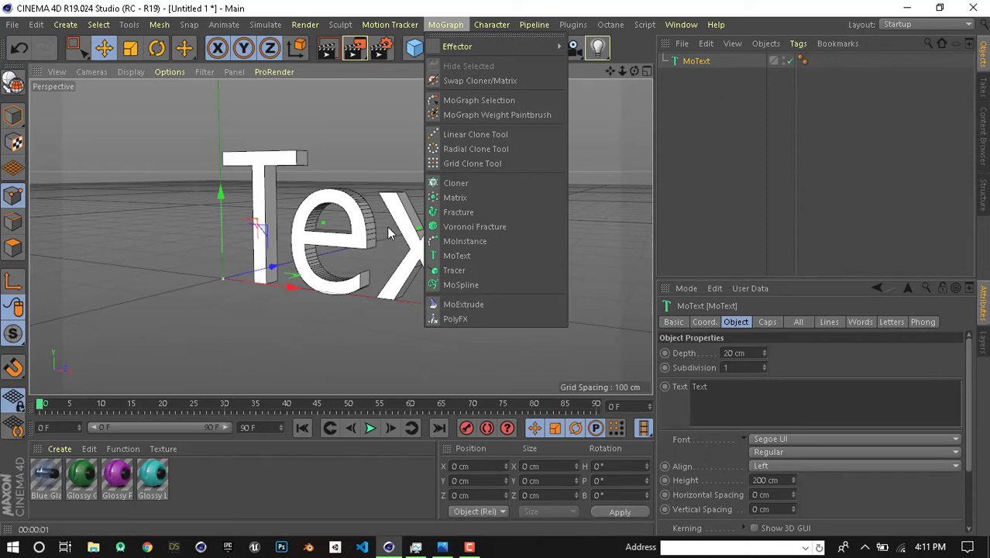
click(386, 127)
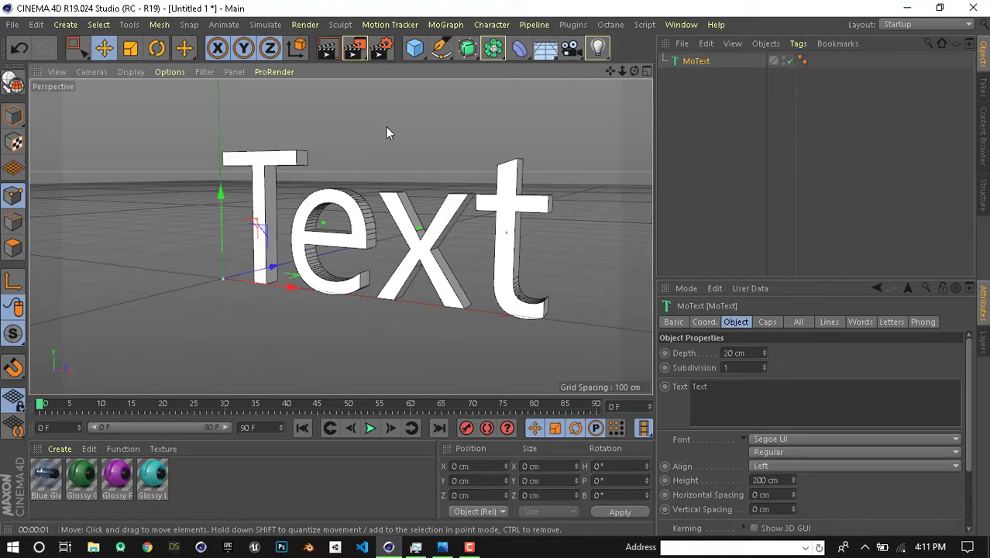
scroll(461, 227, up, 4)
scroll(453, 223, down, 2)
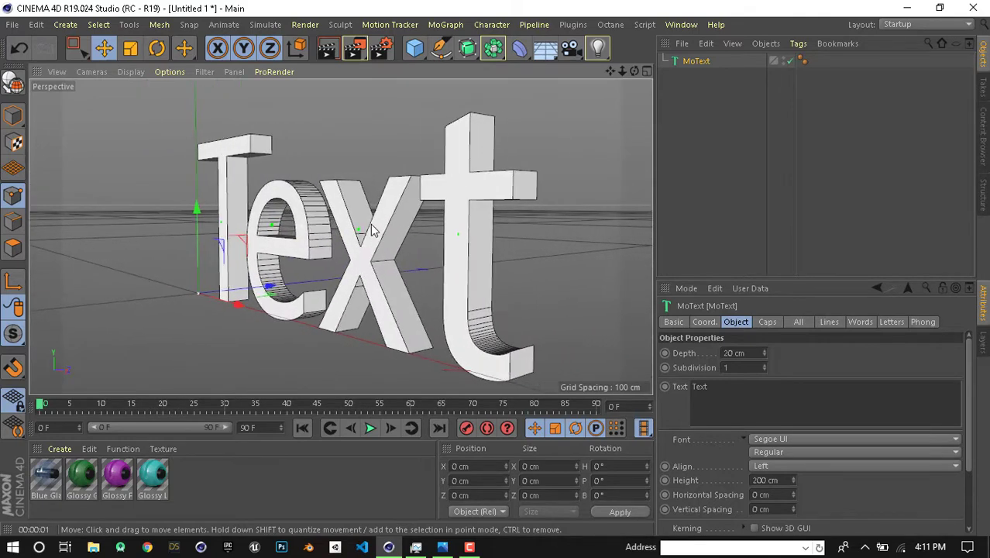
scroll(453, 223, down, 2)
Step: Center the text alignment, set extrusion depth to 50 cm and subdivision to 15
click(813, 466)
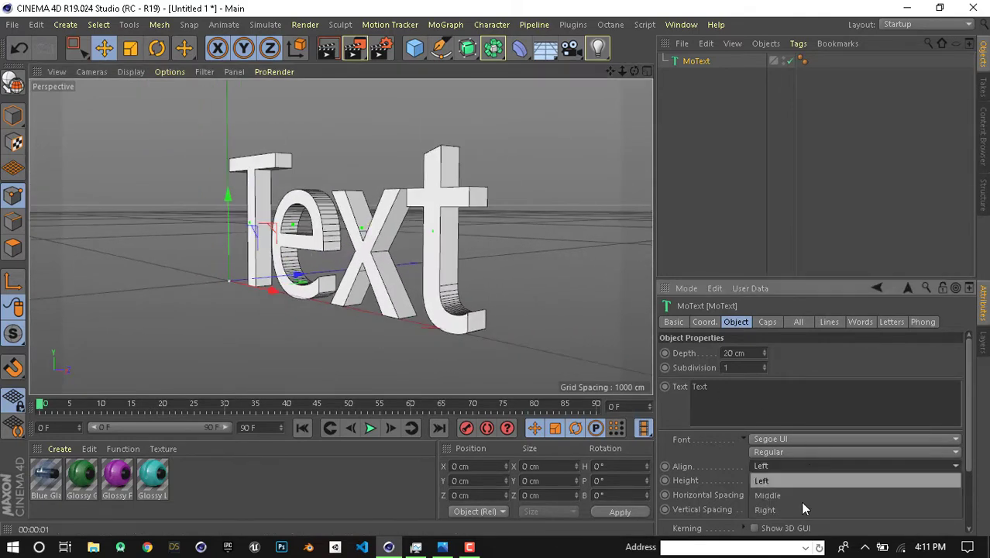
click(793, 493)
click(744, 353)
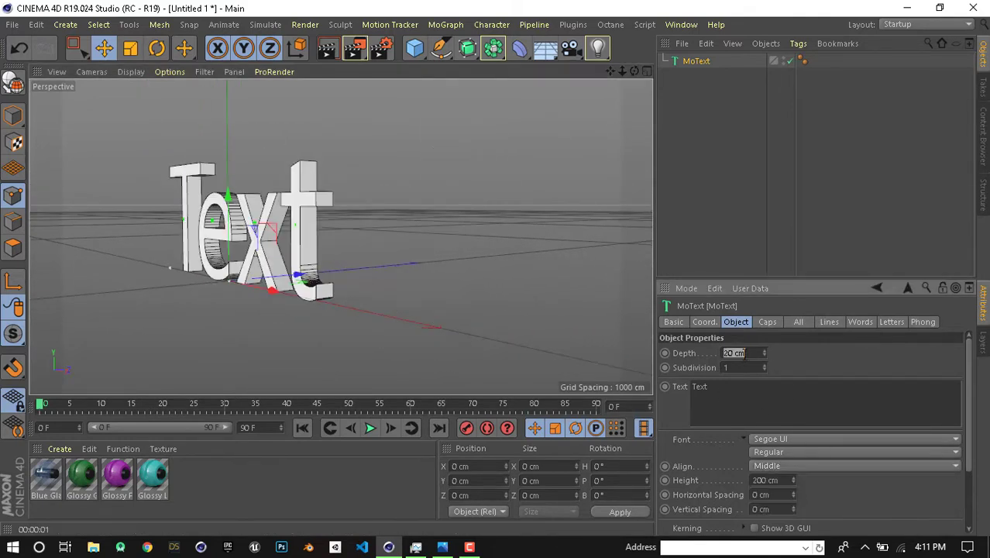
text(50)
key(Return)
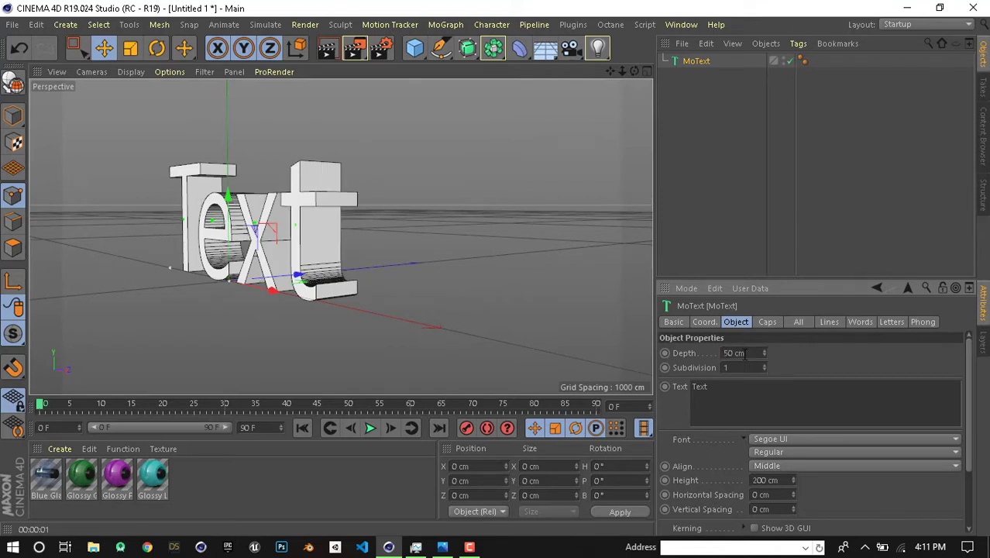
click(748, 367)
text(15)
key(Return)
Step: Set intermediate points to Subdivided with a 90 cm maximum length
mouse_move(265, 225)
alt+mouse_down()
mouse_move(515, 308)
mouse_move(451, 309)
alt+mouse_up()
scroll(844, 486, down, 3)
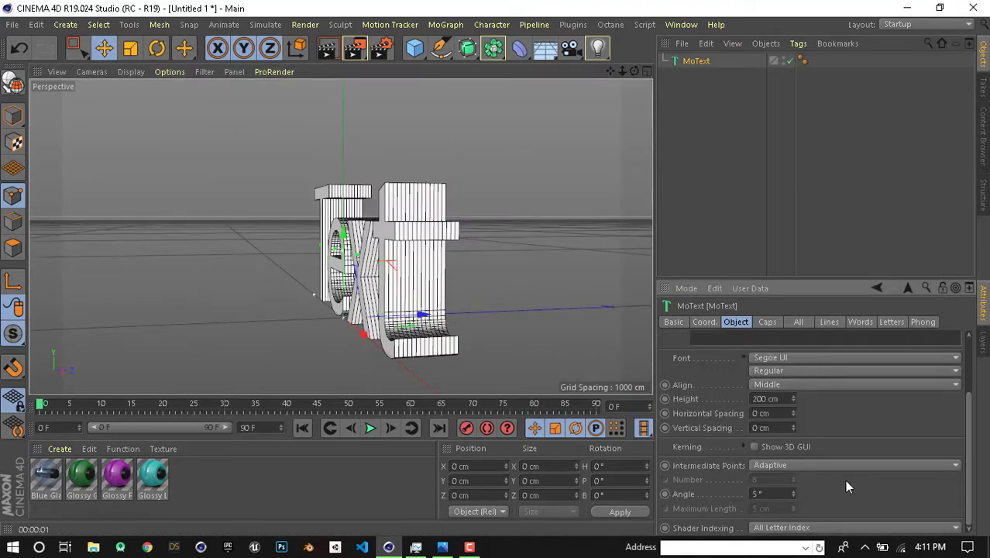
click(806, 468)
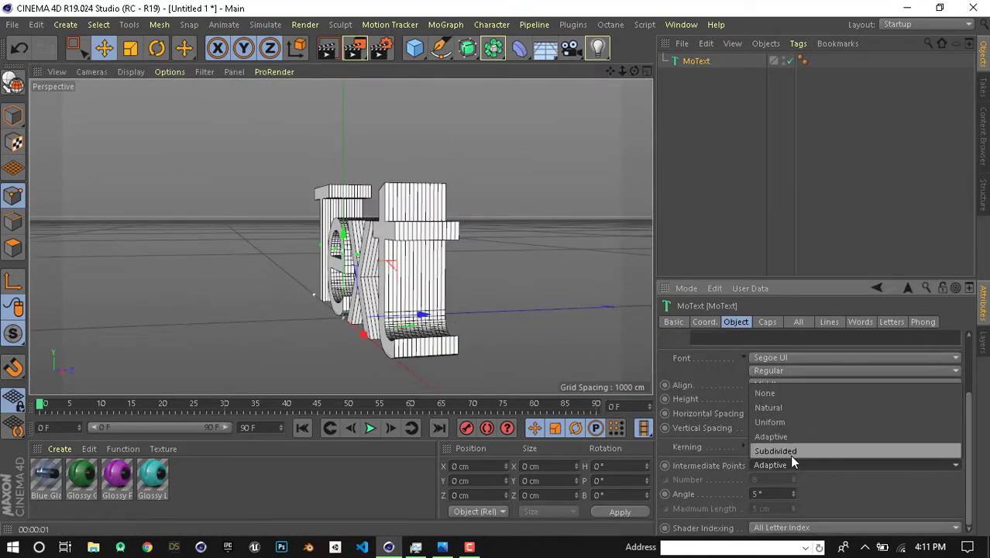
click(789, 454)
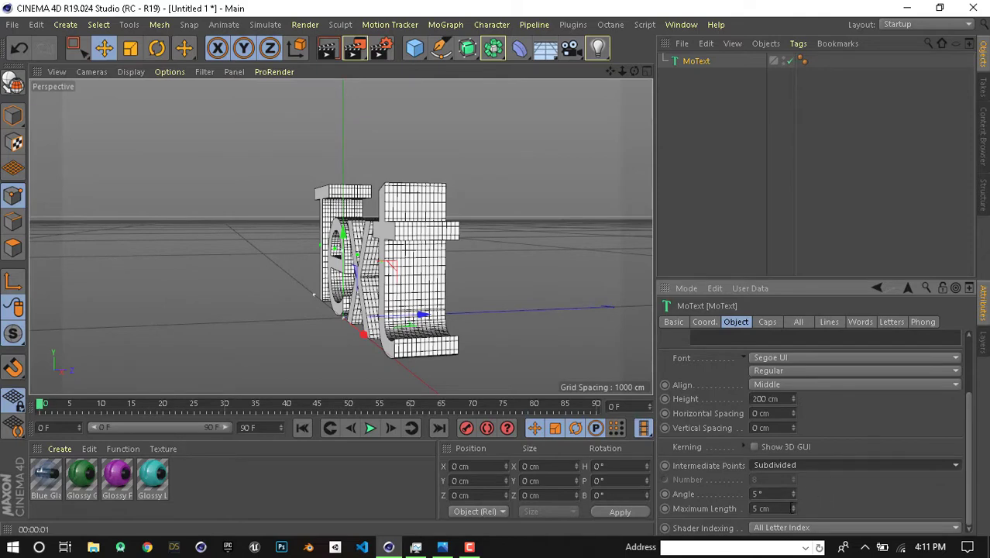
click(771, 508)
text(90)
key(Return)
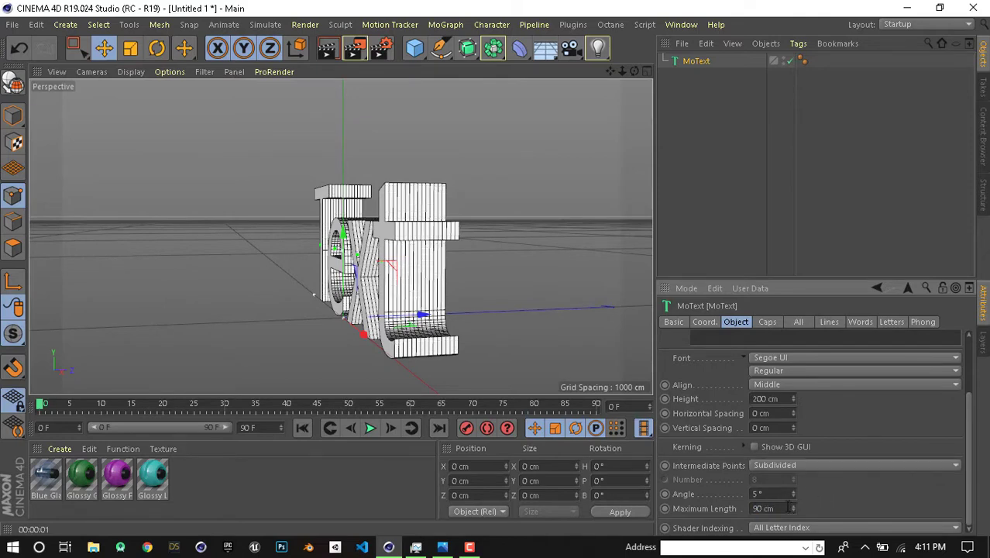
Step: Change the subdivision to 10 and bring up the Caps settings
alt+drag(561, 364, 496, 384)
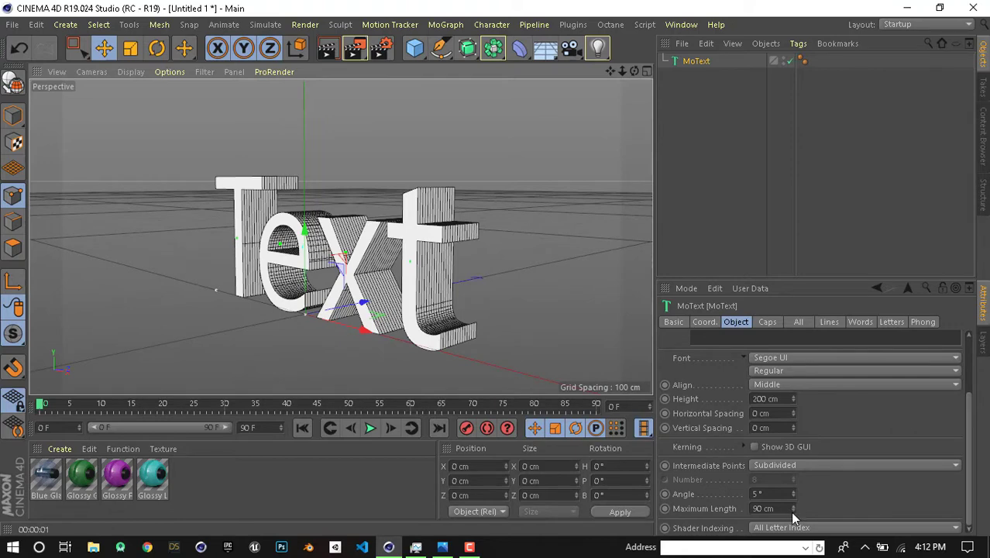
mouse_move(465, 310)
alt+mouse_down()
mouse_move(434, 318)
mouse_move(481, 310)
alt+mouse_up()
scroll(771, 346, up, 3)
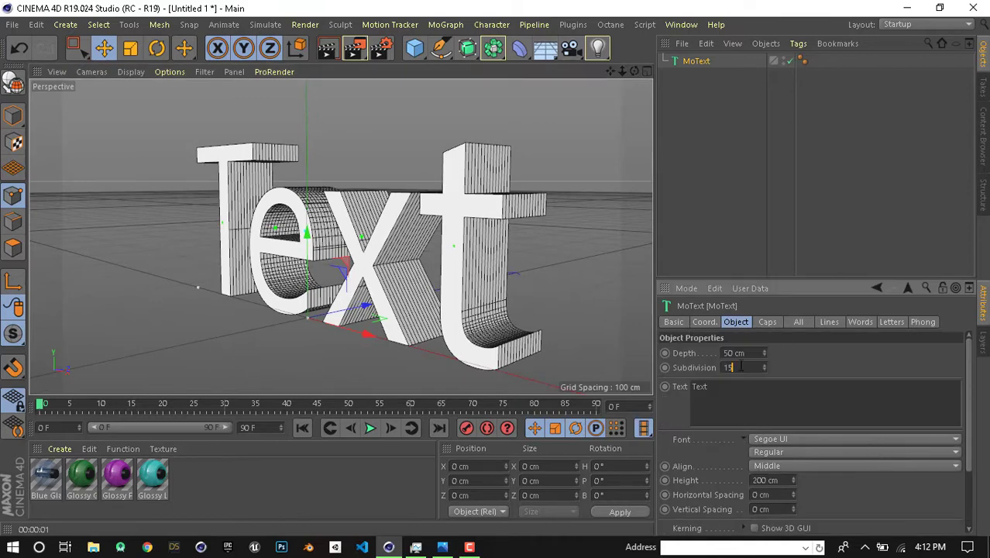
double_click(741, 367)
text(10)
key(Return)
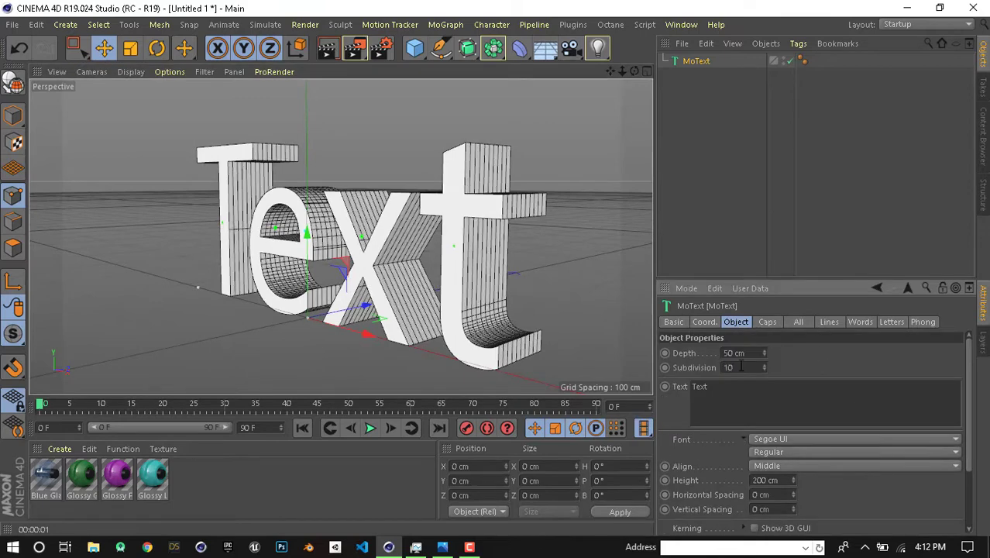
scroll(845, 494, down, 3)
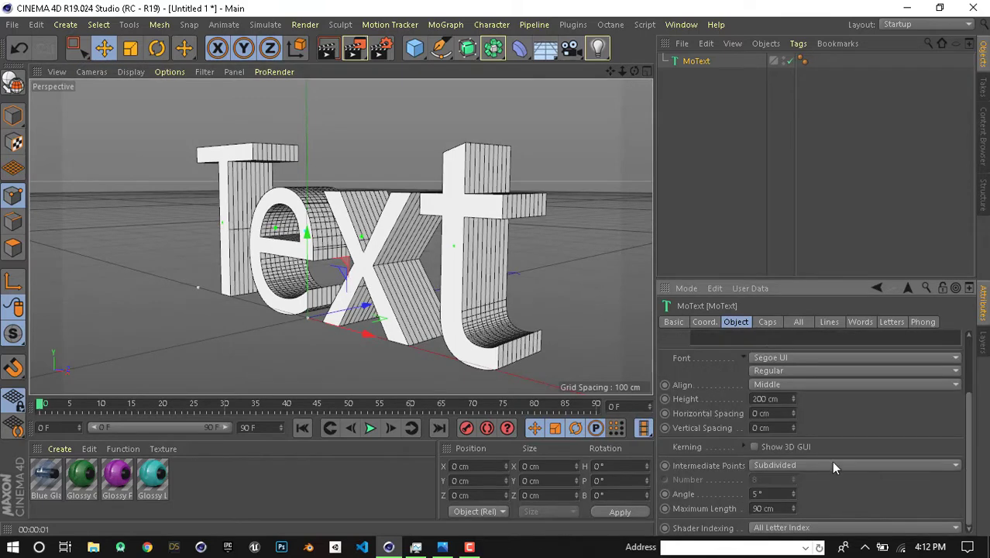
click(768, 323)
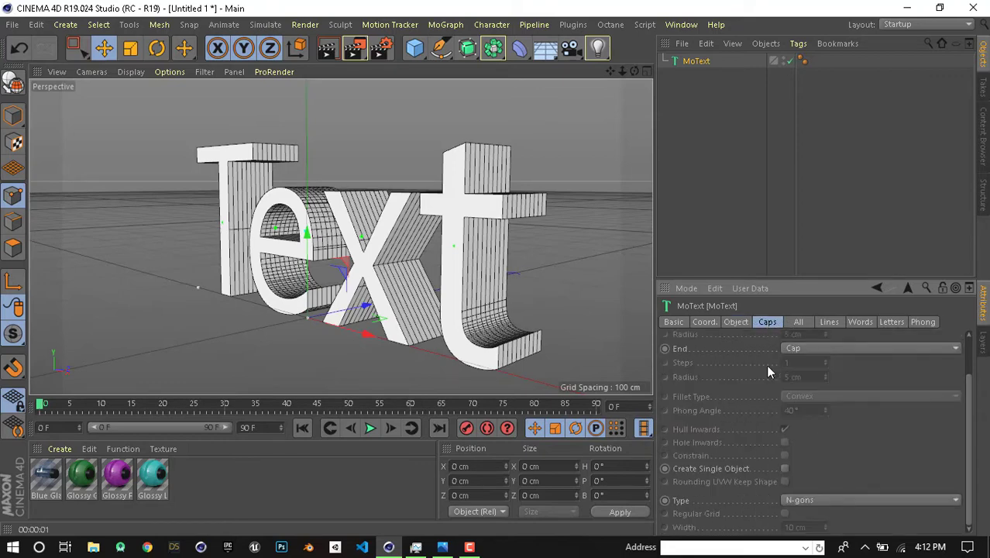
Step: Set both the Start and End caps to Fillet Cap
scroll(768, 371, up, 2)
click(836, 348)
click(819, 408)
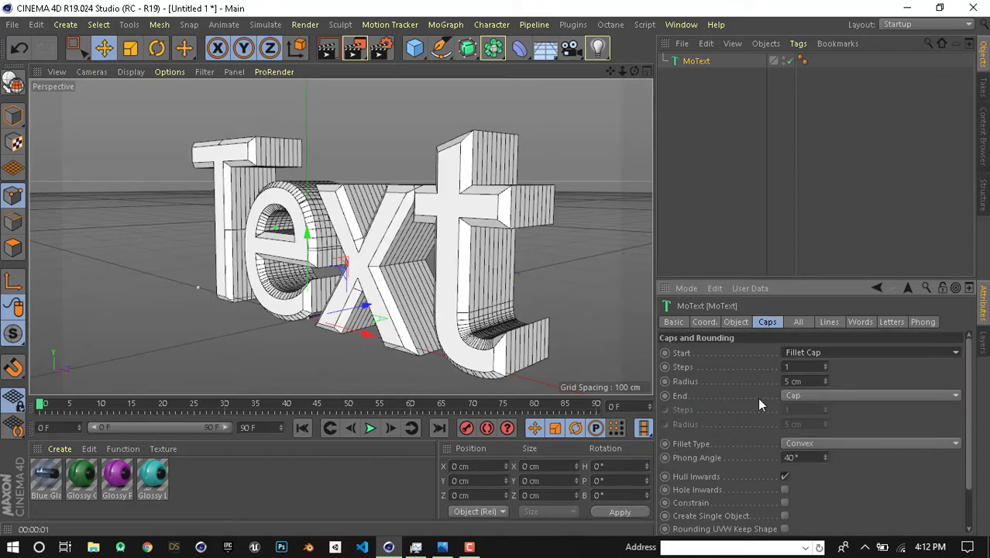
click(791, 397)
click(816, 440)
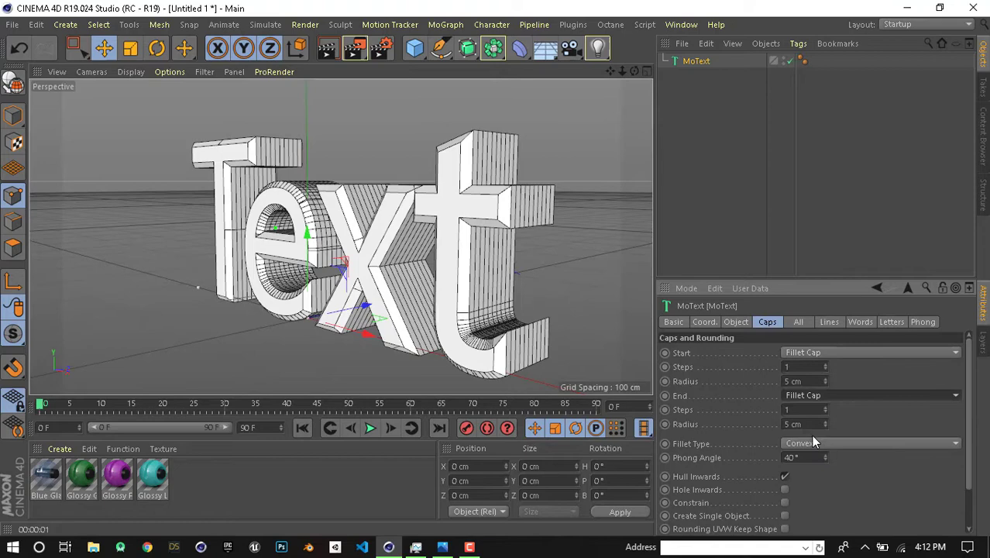
Step: Give both fillet caps 2 steps and a 10 cm radius
double_click(814, 370)
text(2)
key(Tab)
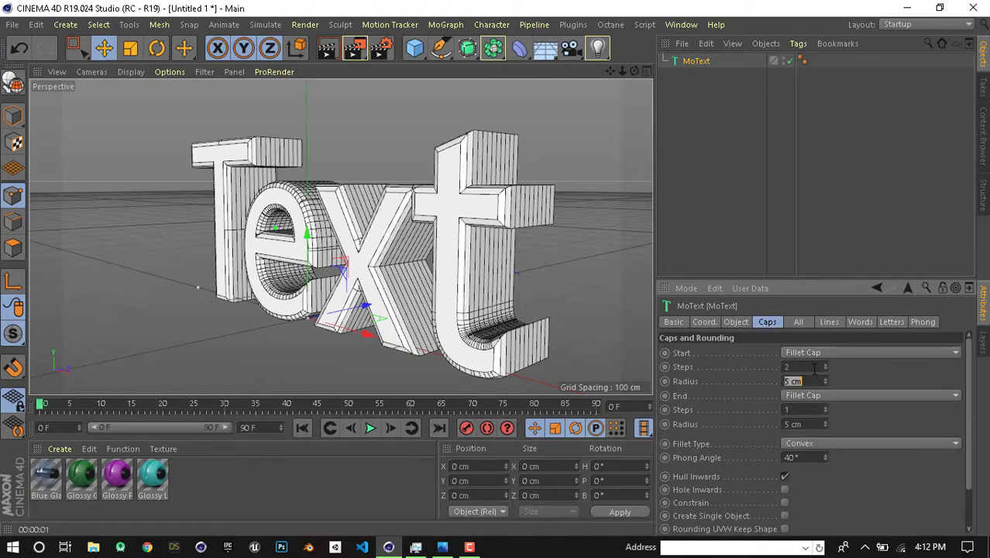
text(10)
key(Return)
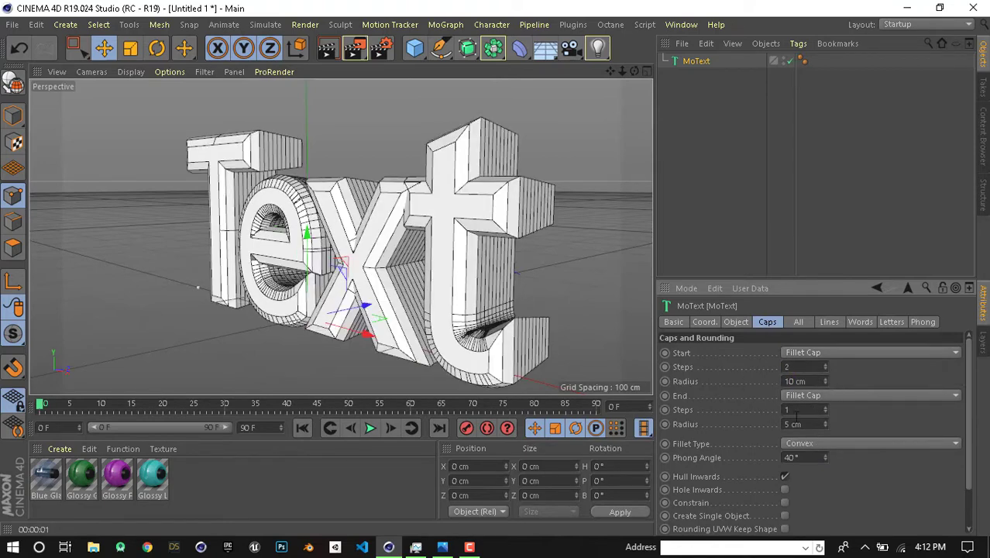
double_click(792, 410)
text(2)
key(Tab)
key(Return)
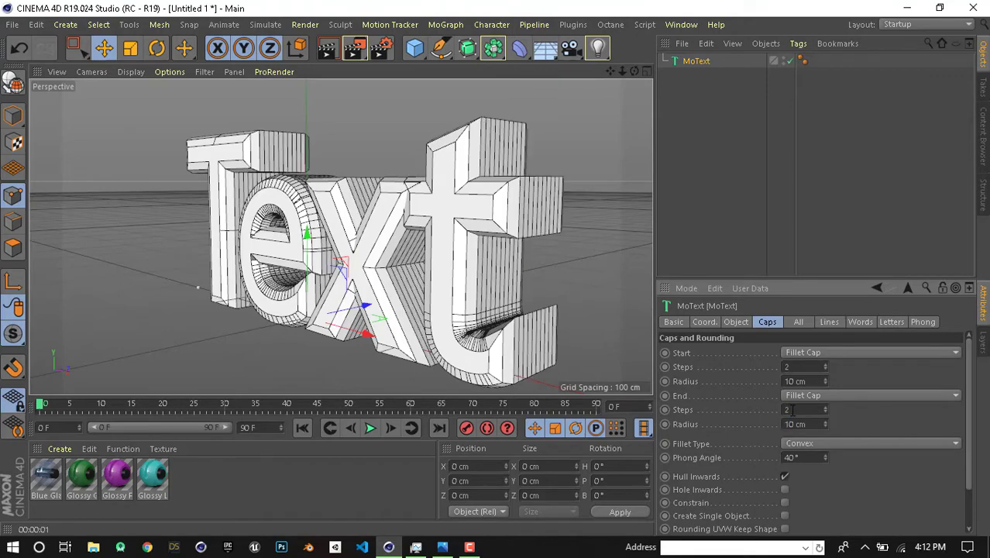
Step: Set the cap Type to Quadrangles and enable Regular Grid
mouse_move(419, 302)
alt+mouse_down()
mouse_move(467, 242)
mouse_move(587, 242)
alt+mouse_up()
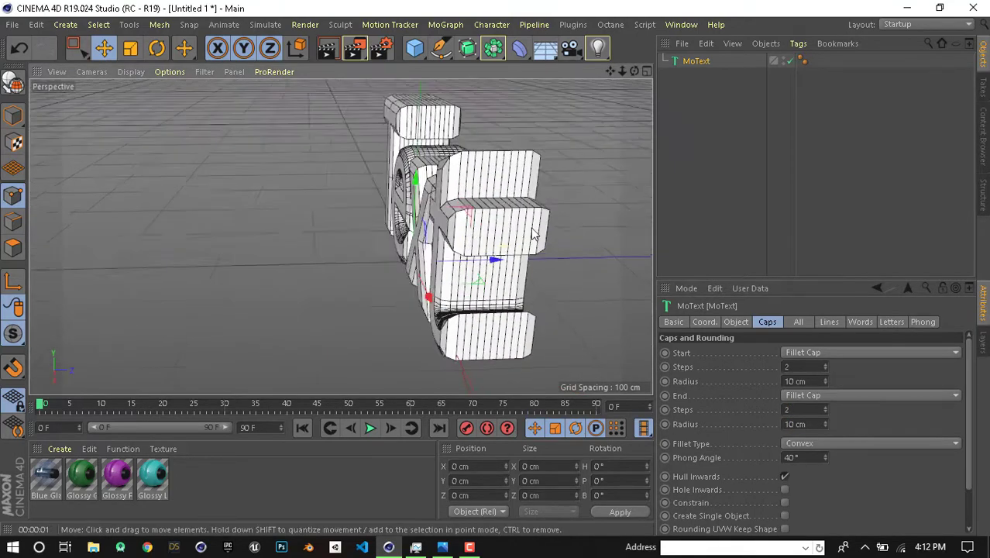
scroll(851, 465, down, 3)
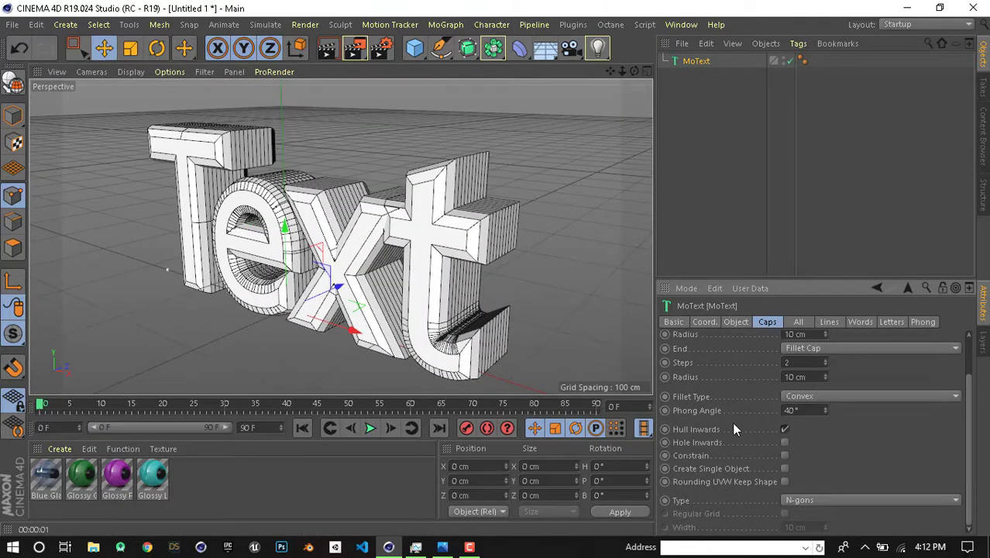
click(857, 500)
click(833, 471)
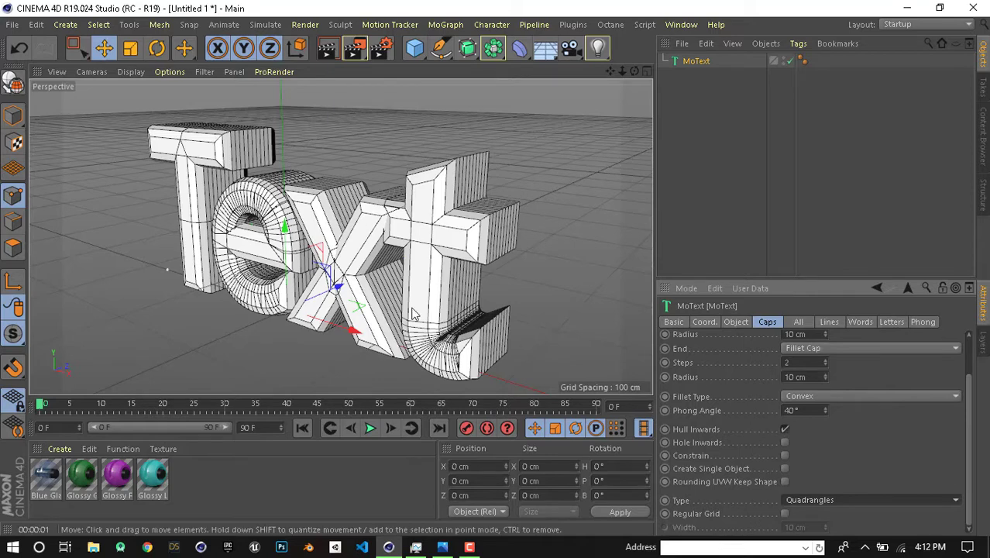
alt+drag(414, 313, 407, 285)
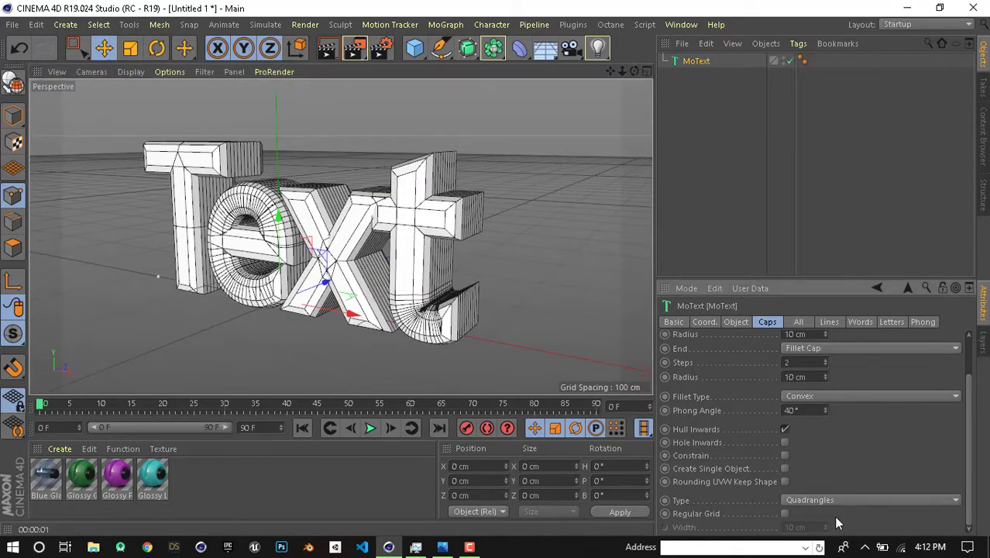
click(785, 515)
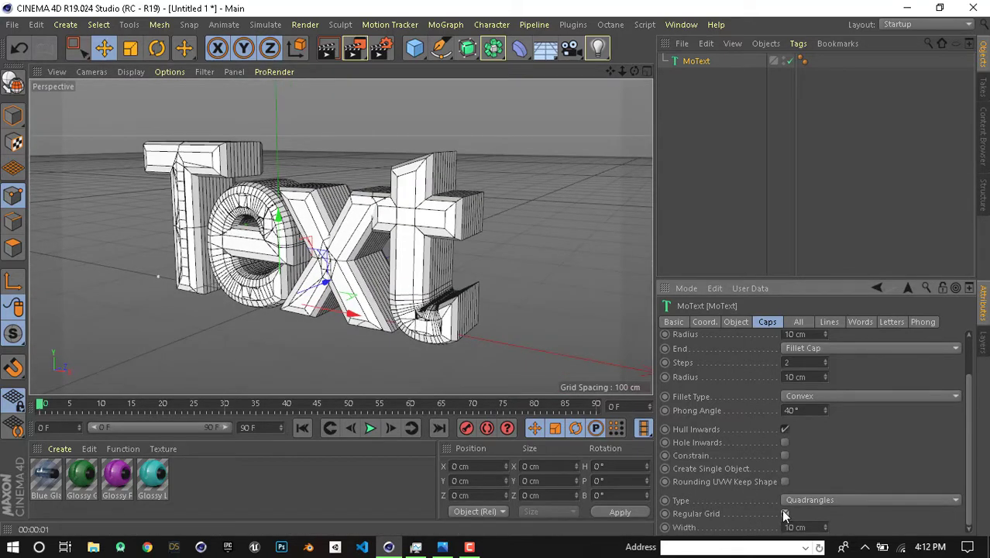
Step: Check the 10 cm cap grid width and select the whole text object
scroll(250, 197, up, 2)
scroll(250, 198, up, 2)
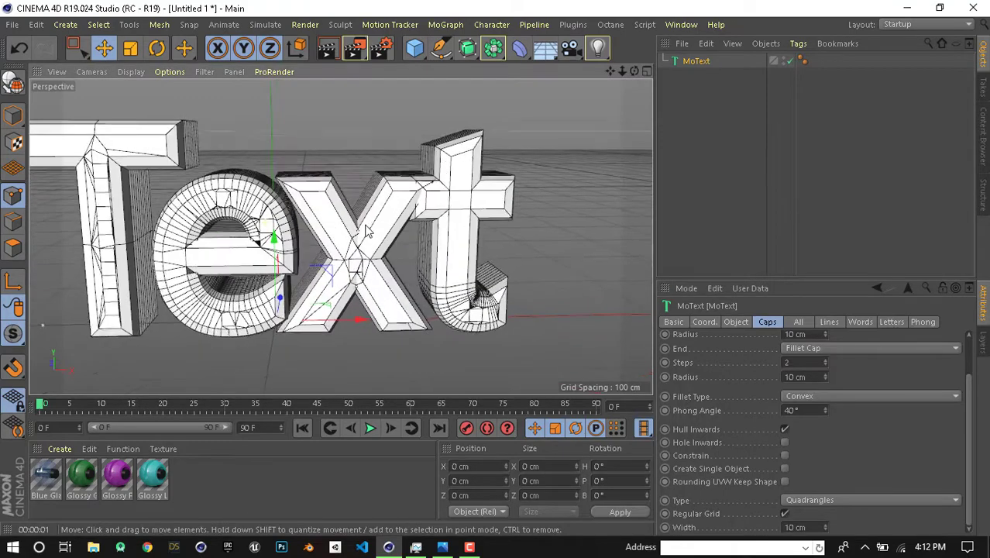
scroll(250, 198, up, 2)
alt+middle_drag(280, 223, 303, 220)
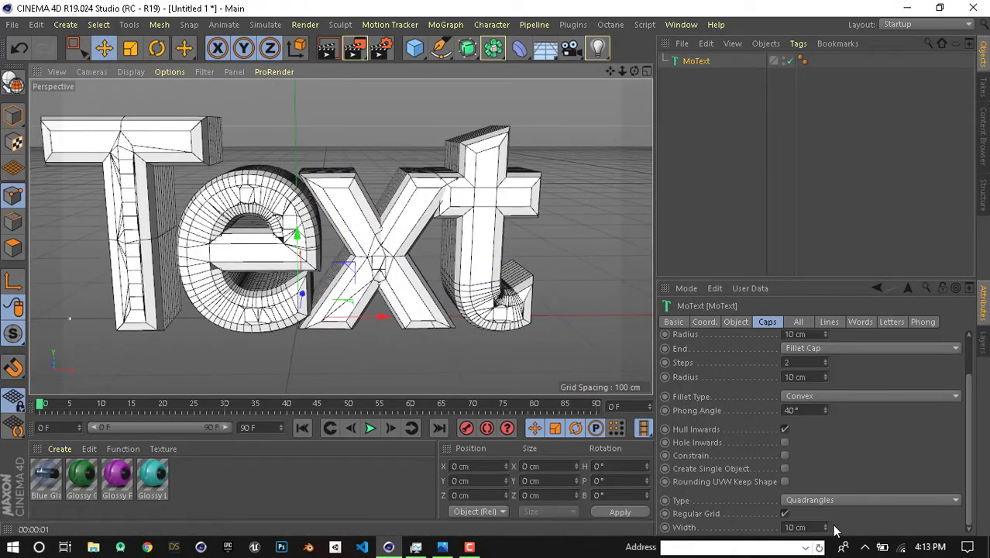
mouse_move(826, 529)
mouse_down()
mouse_move(826, 511)
mouse_move(826, 529)
mouse_up()
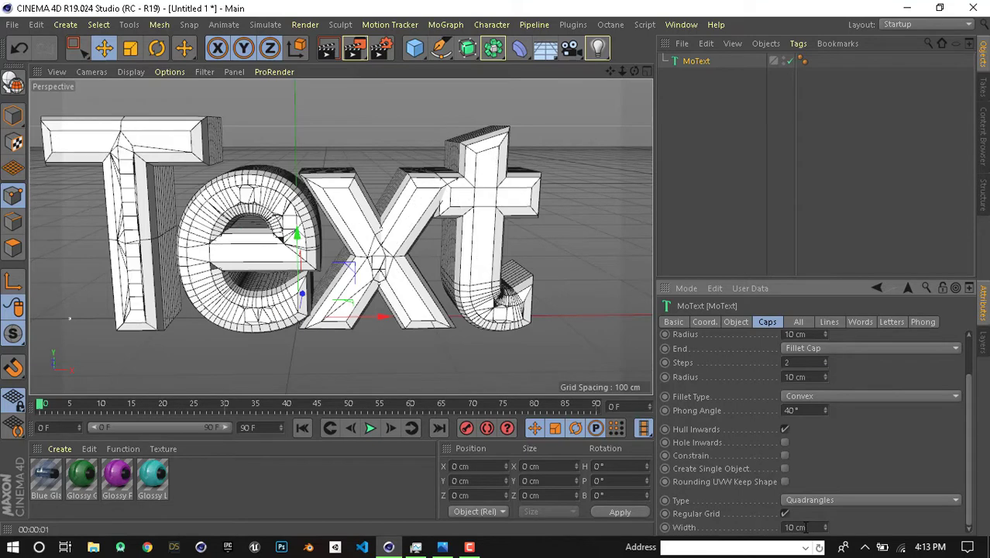
scroll(498, 259, down, 4)
alt+drag(498, 259, 395, 268)
scroll(395, 269, up, 2)
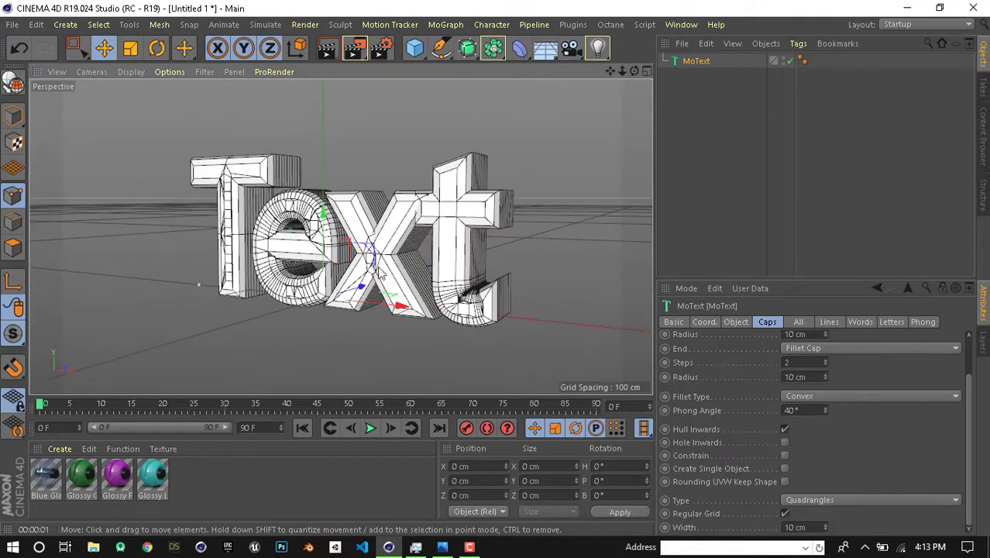
click(13, 115)
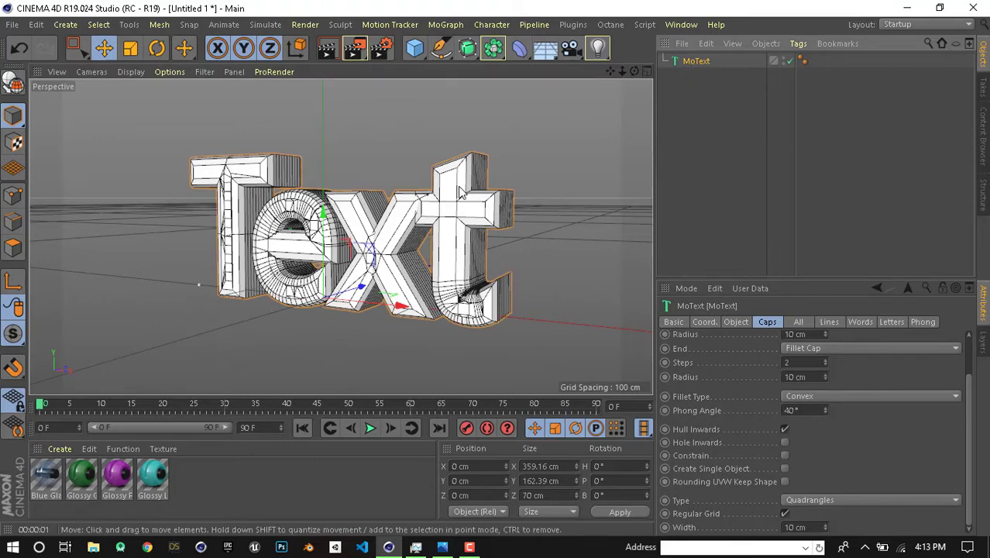
Step: Make the text editable and switch the viewport to quick shading with wireframe lines
click(13, 81)
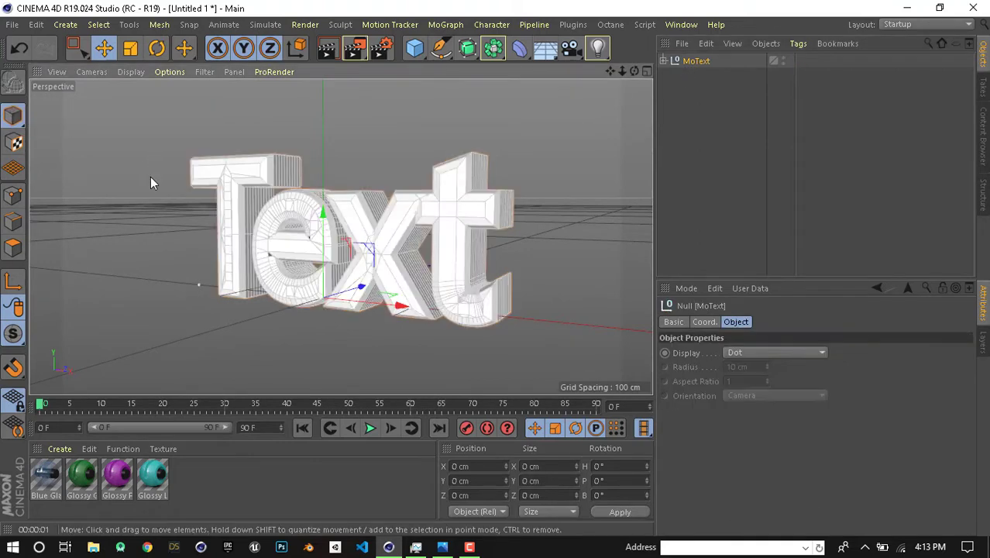
click(130, 72)
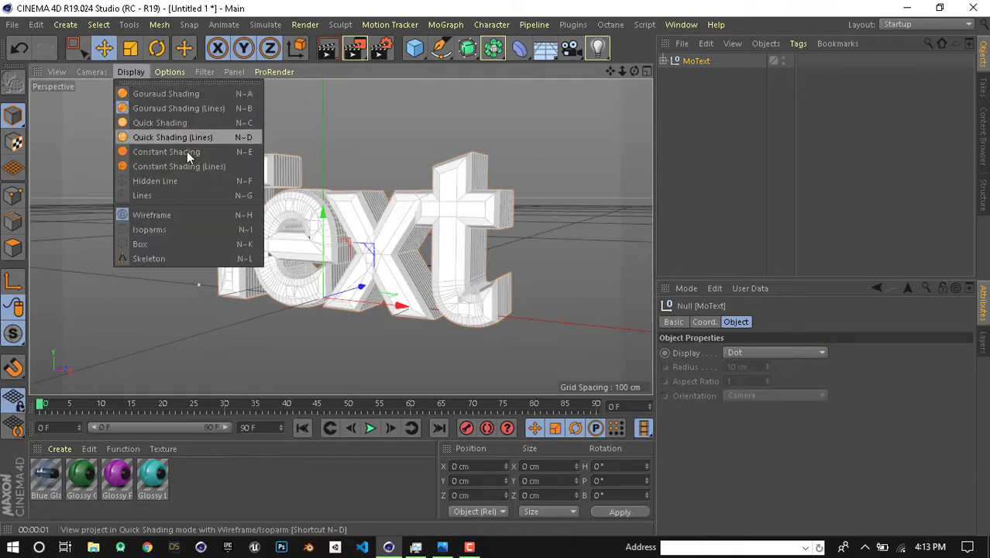
click(186, 104)
scroll(401, 206, up, 3)
scroll(543, 155, up, 3)
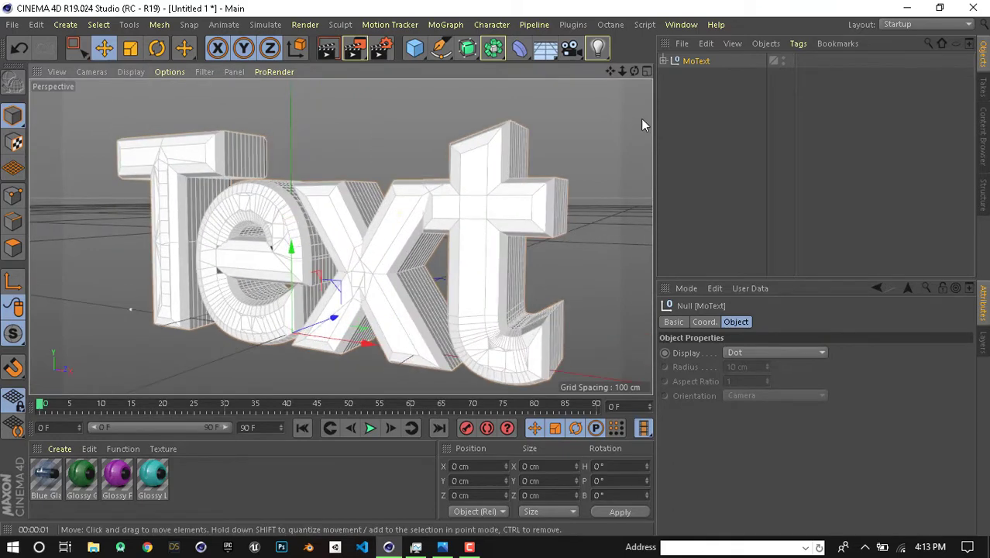
Step: Select all the letter children and Connect Objects + Delete into one MoText.1 polygon object
right_click(697, 61)
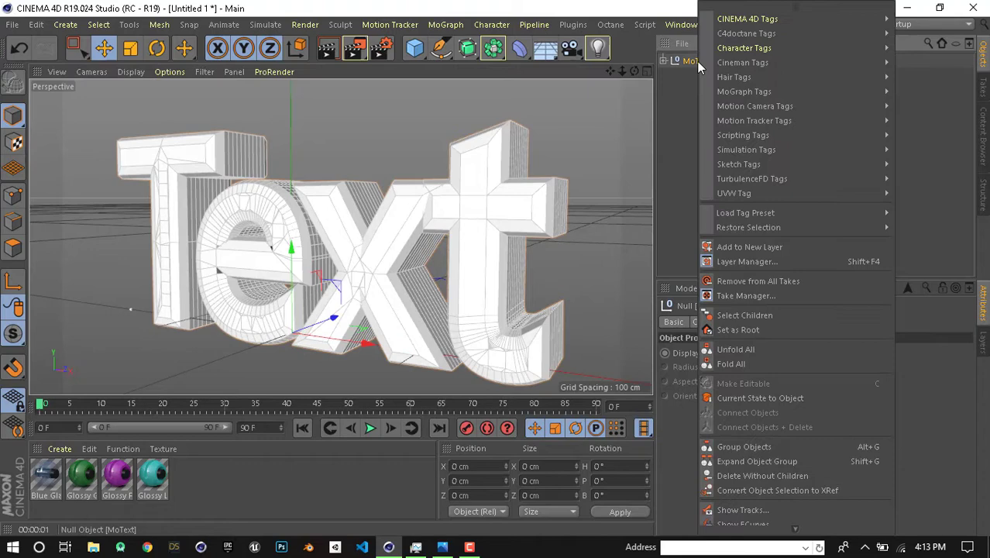
click(754, 315)
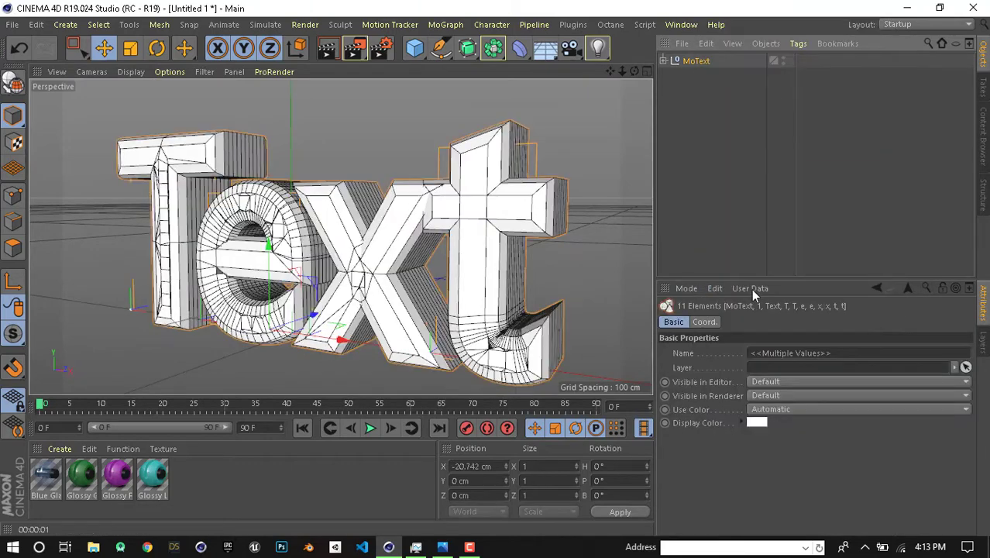
right_click(698, 62)
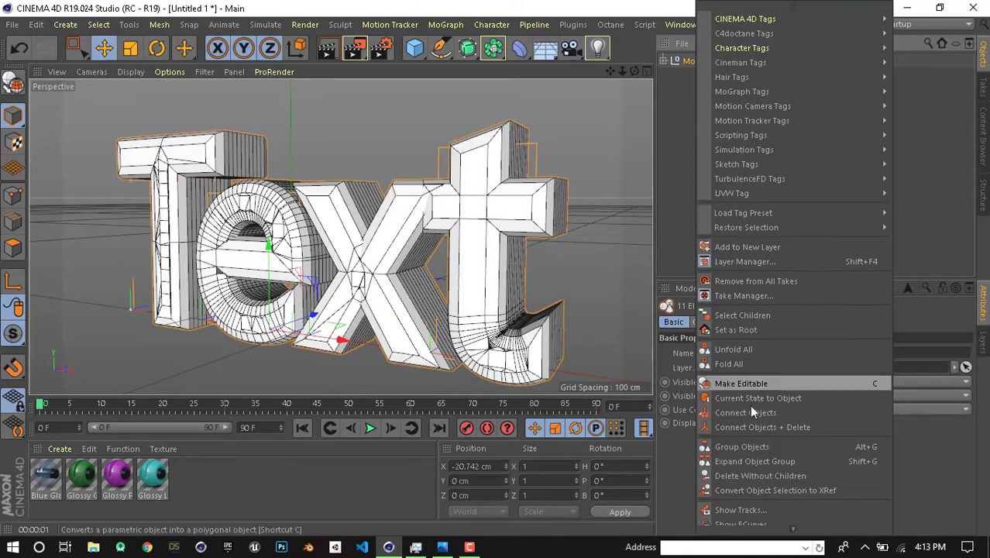
click(754, 426)
mouse_move(513, 250)
alt+mouse_down()
mouse_move(357, 267)
mouse_move(399, 248)
alt+mouse_up()
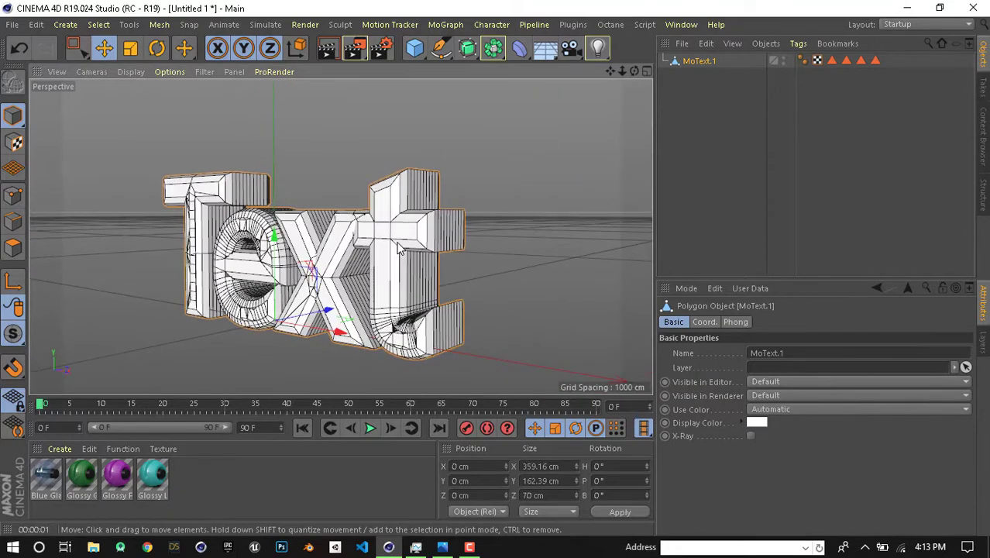
alt+drag(308, 221, 434, 224)
scroll(603, 224, up, 5)
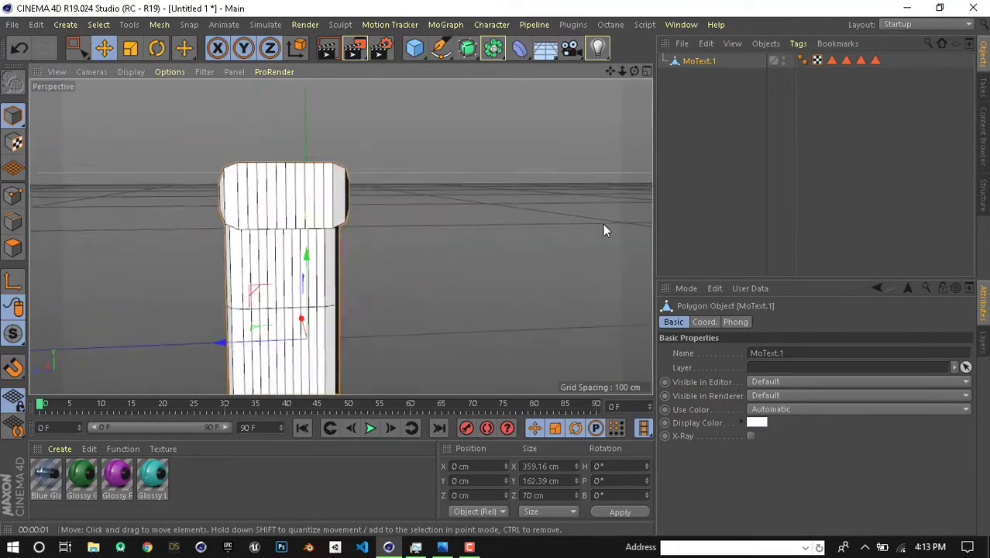
scroll(542, 233, down, 5)
mouse_move(543, 232)
alt+mouse_down()
mouse_move(489, 248)
mouse_move(454, 211)
alt+mouse_up()
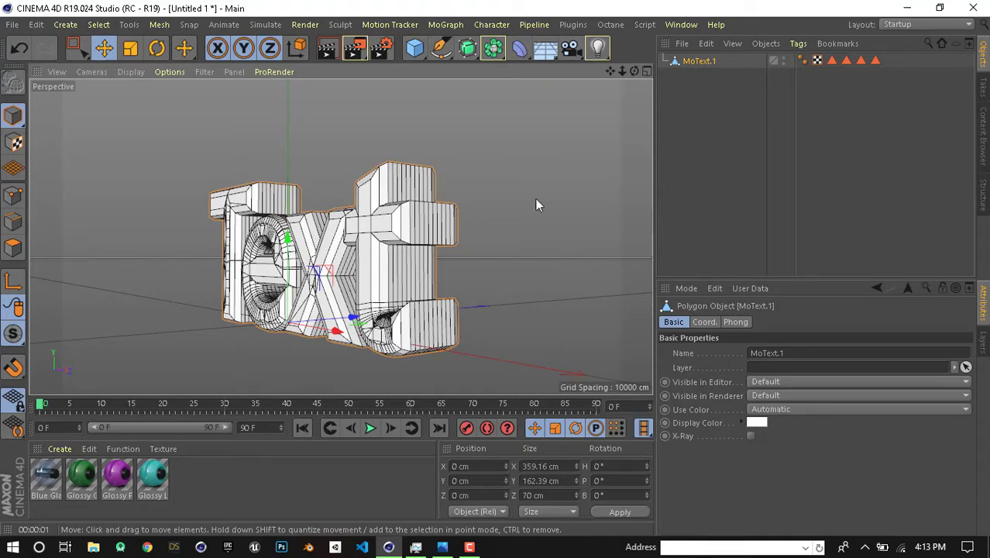
mouse_move(539, 206)
alt+mouse_down()
mouse_move(268, 249)
mouse_move(382, 266)
alt+mouse_up()
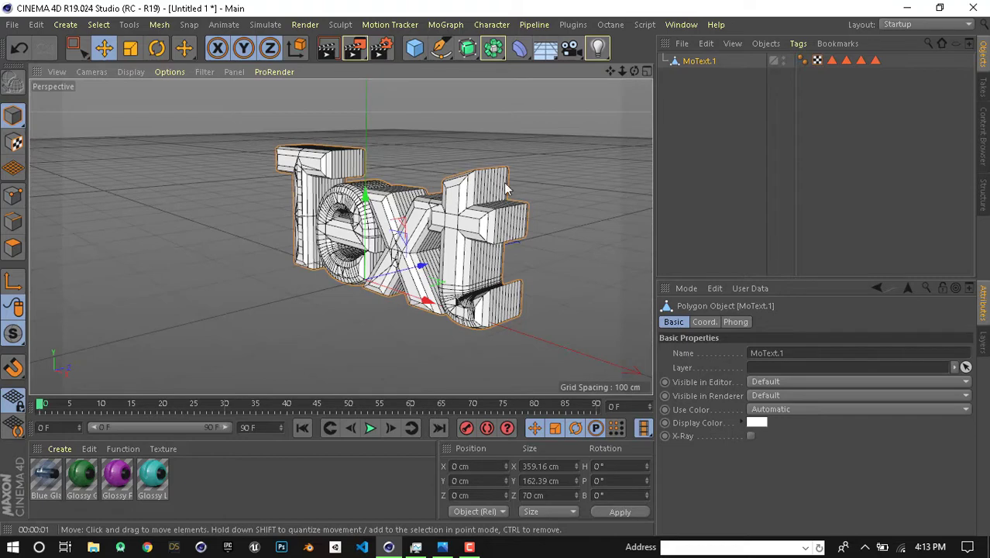
scroll(506, 188, up, 3)
scroll(512, 174, down, 1)
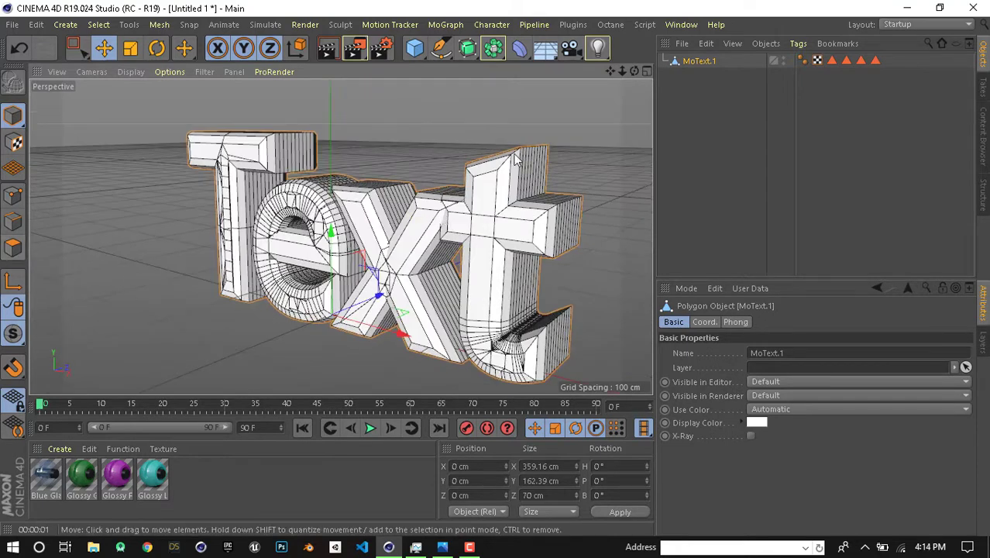
Step: Select every point of the Text mesh and run Optimize
click(13, 248)
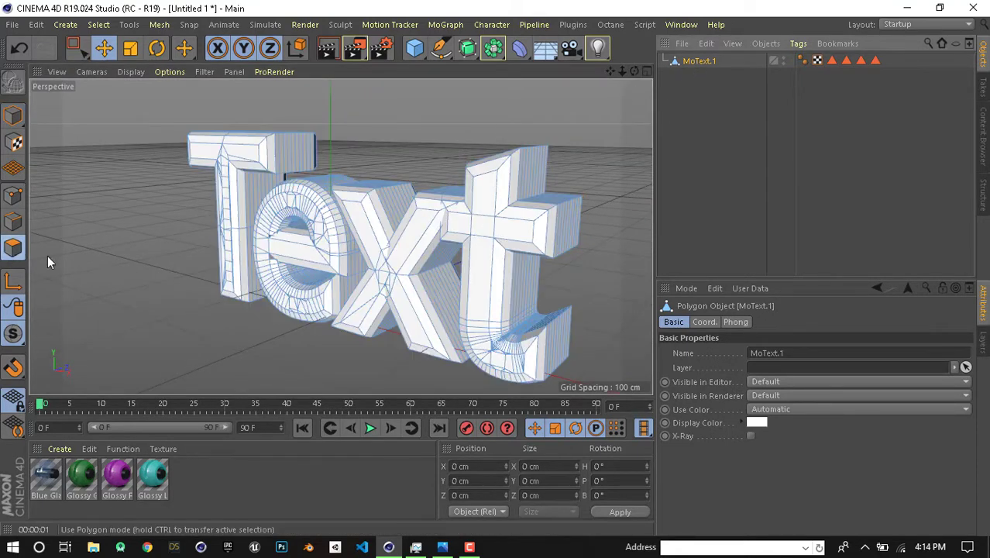
mouse_move(47, 256)
alt+mouse_down()
mouse_move(310, 217)
mouse_move(526, 233)
mouse_move(292, 227)
alt+mouse_up()
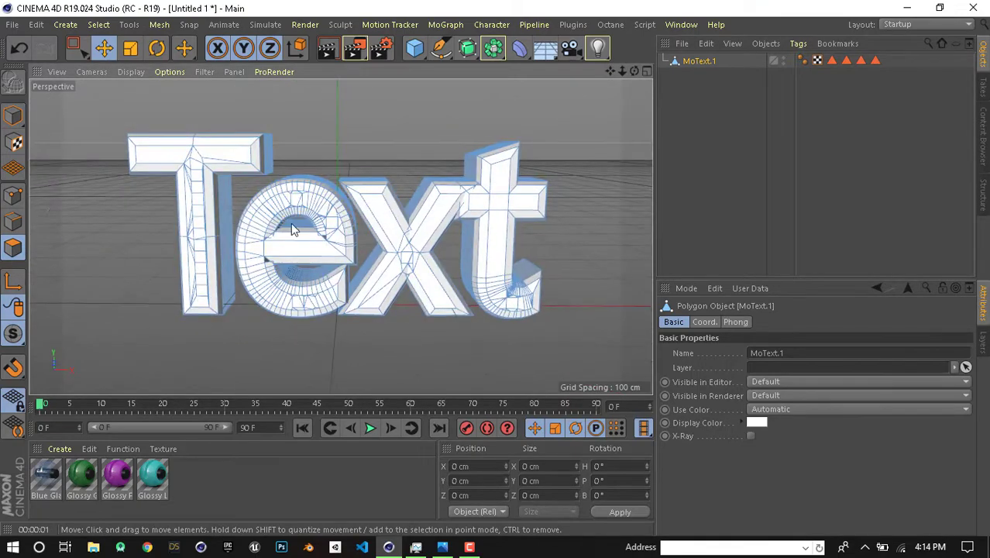
click(13, 195)
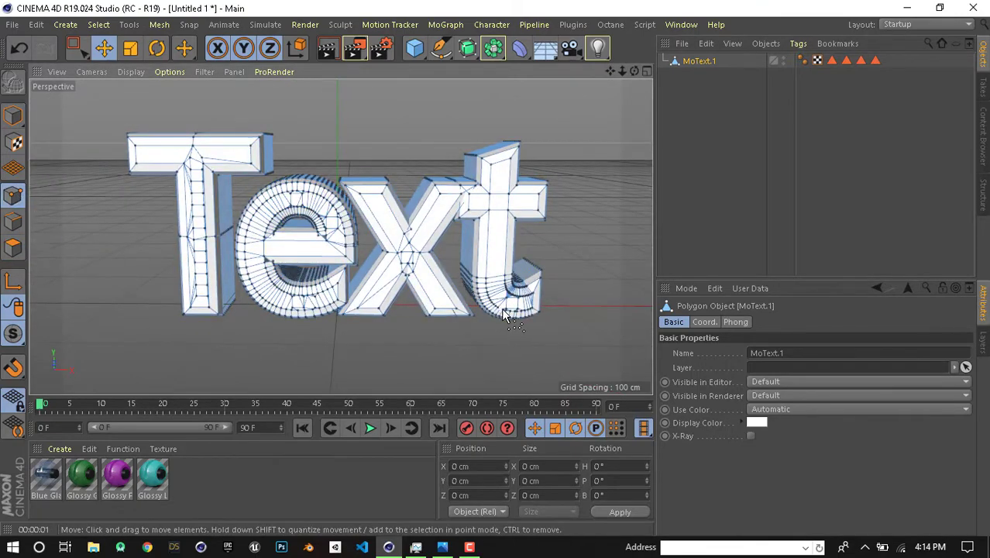
key(ctrl+a)
mouse_move(583, 250)
alt+mouse_down()
mouse_move(418, 245)
mouse_move(489, 243)
alt+mouse_up()
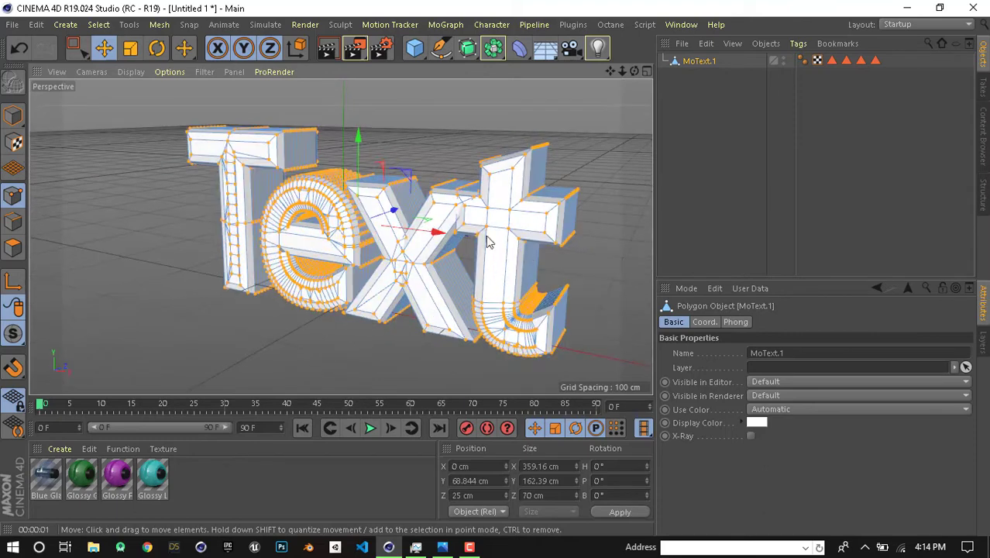
right_click(341, 213)
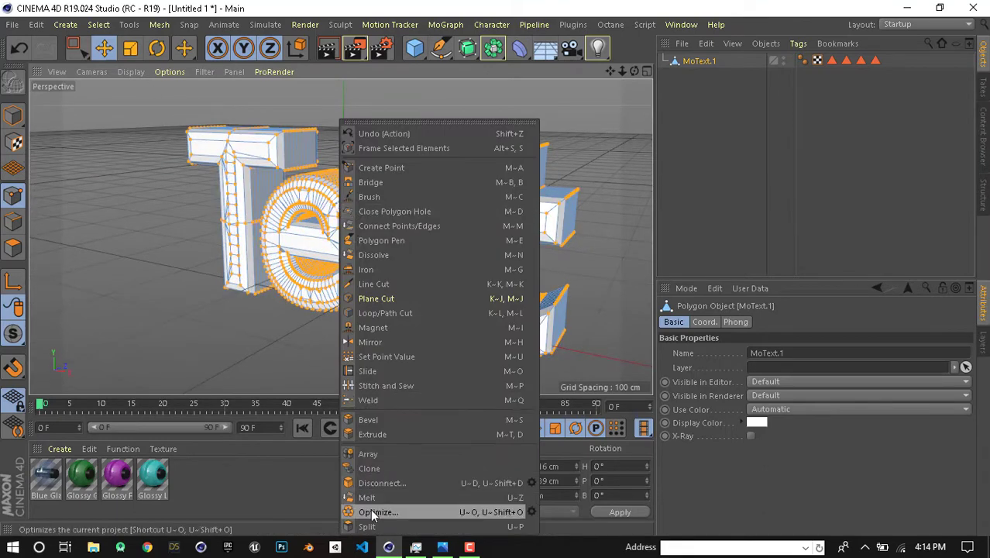
click(376, 514)
Step: Select every edge of the mesh and run Optimize again
click(13, 221)
key(ctrl+a)
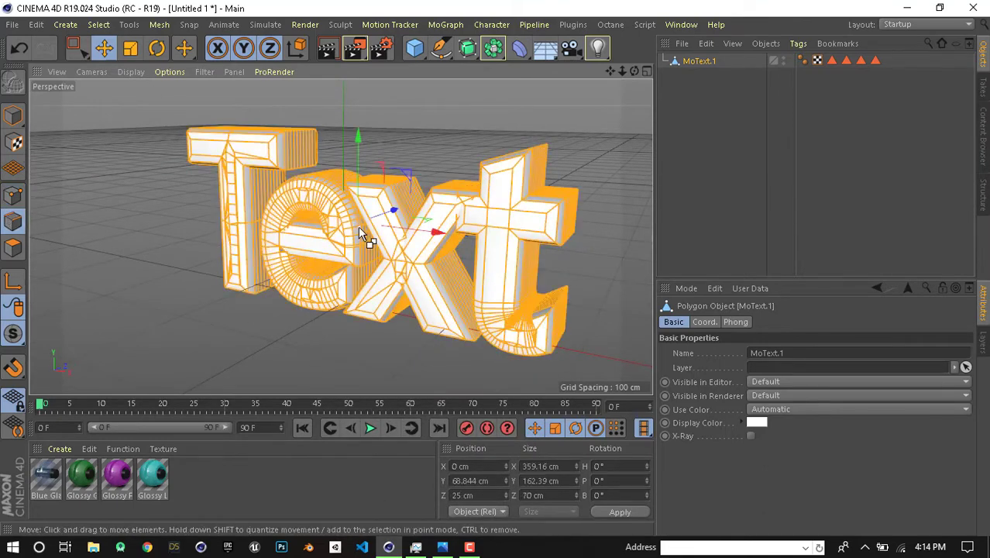
right_click(344, 233)
click(379, 462)
mouse_move(420, 332)
alt+mouse_down()
mouse_move(394, 310)
mouse_move(425, 285)
mouse_move(600, 255)
mouse_move(333, 304)
mouse_move(366, 265)
alt+mouse_up()
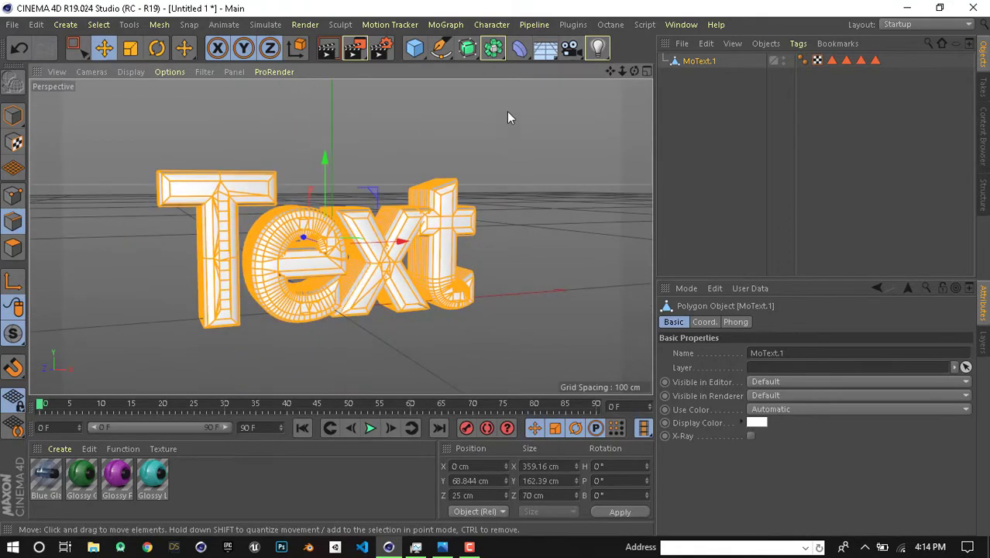
click(493, 48)
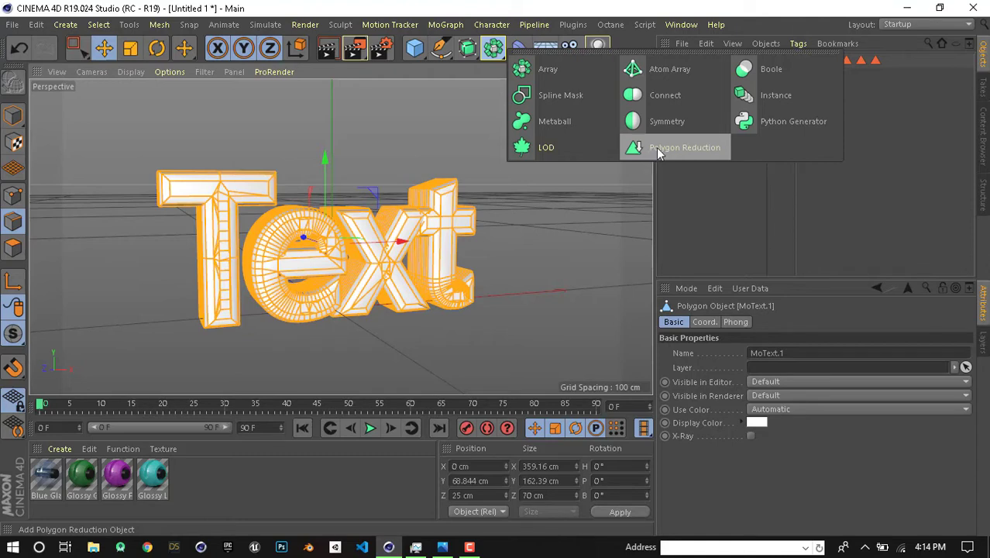
Step: Add a Polygon Reduction generator with the MoText.1 mesh nested under it
alt+click(658, 149)
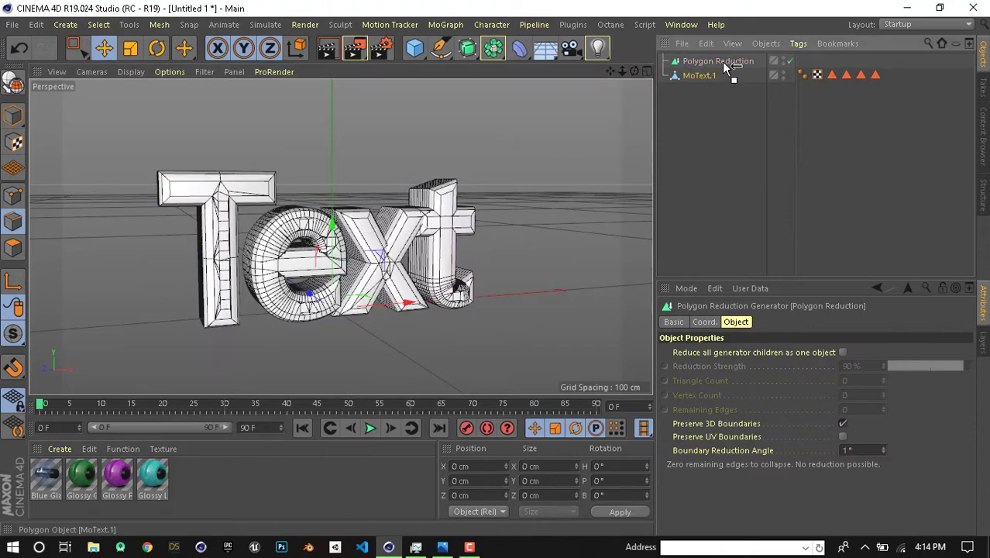
click(293, 209)
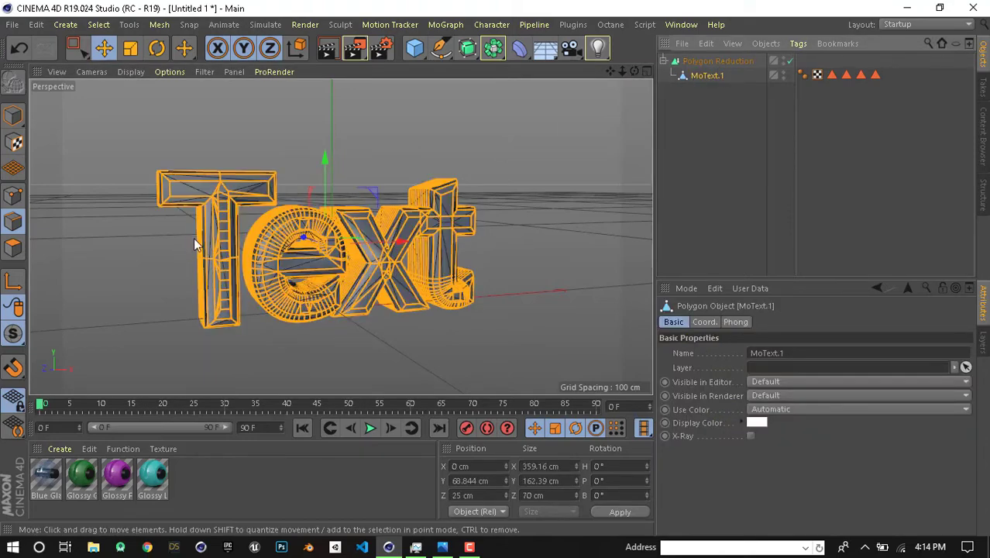
alt+drag(193, 238, 333, 256)
click(718, 60)
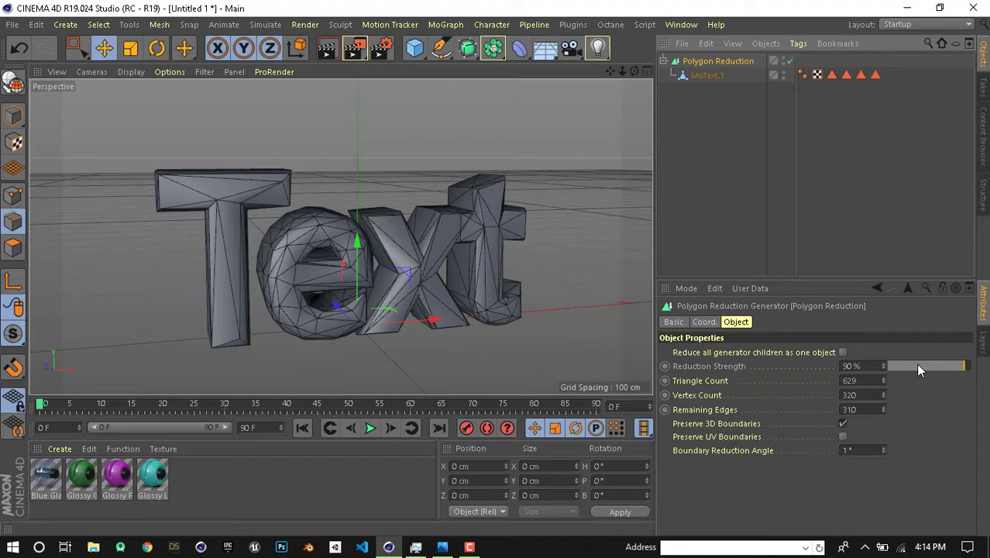
Step: Try several reduction strengths, then set Reduction Strength to 70%
drag(917, 361, 921, 367)
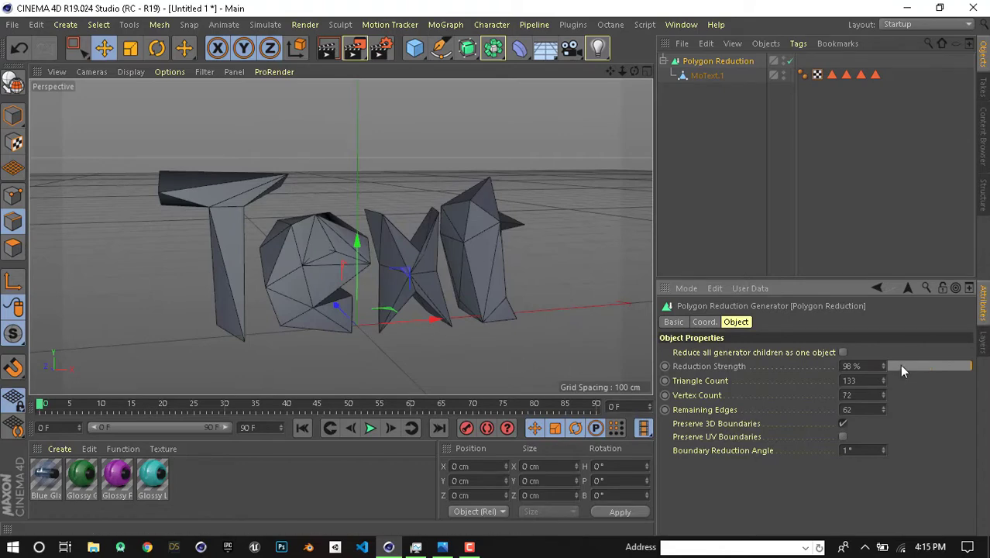
drag(902, 369, 902, 372)
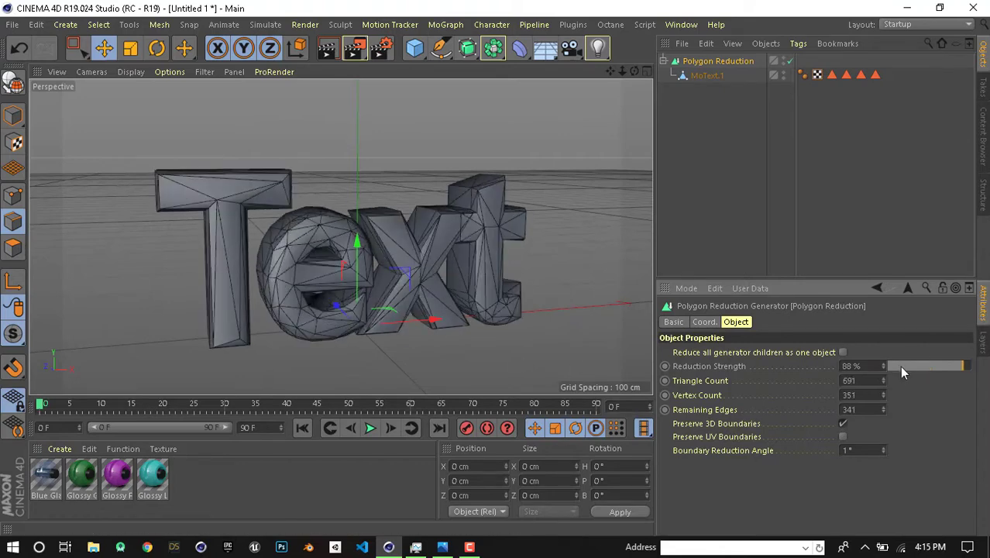
drag(901, 372, 901, 372)
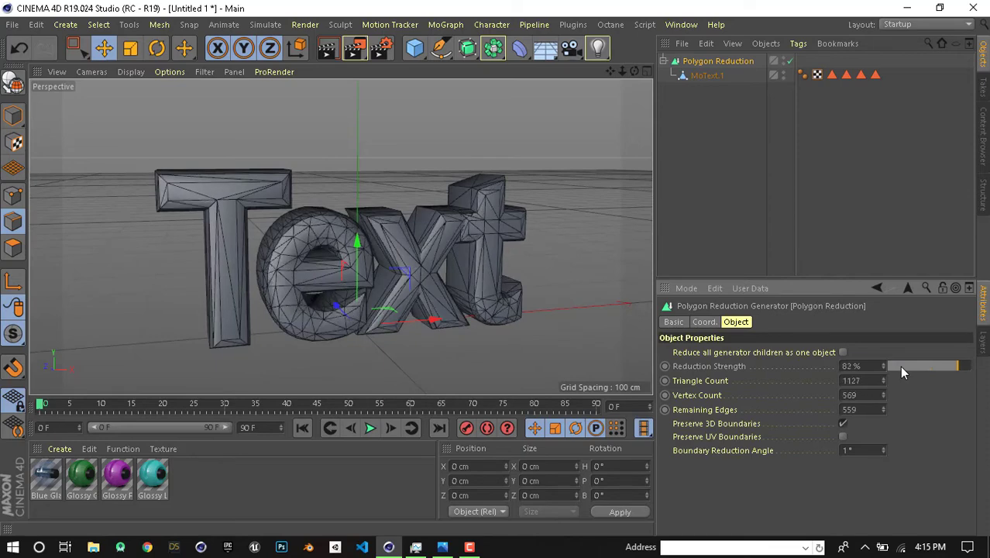
mouse_move(589, 263)
alt+mouse_down()
mouse_move(411, 247)
mouse_move(475, 231)
alt+mouse_up()
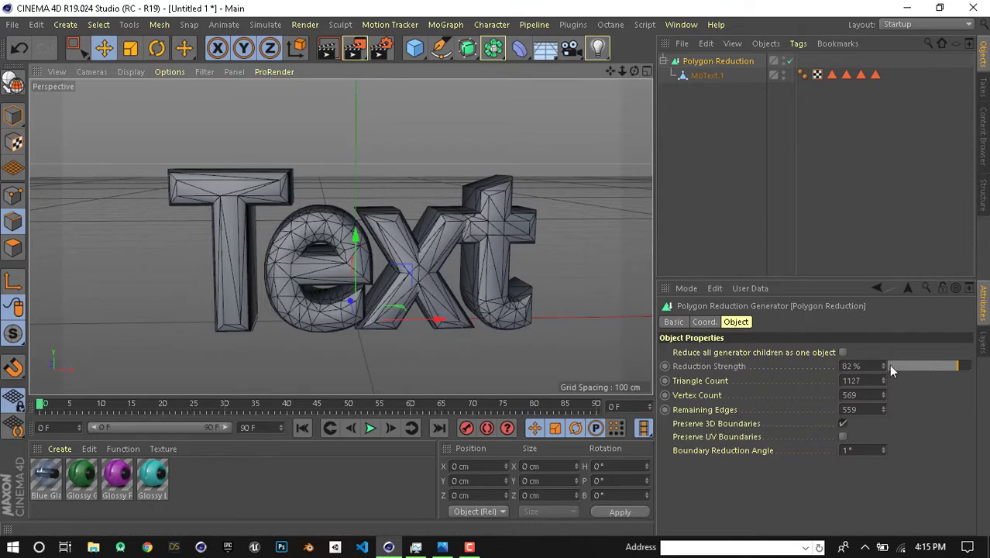
drag(936, 370, 918, 370)
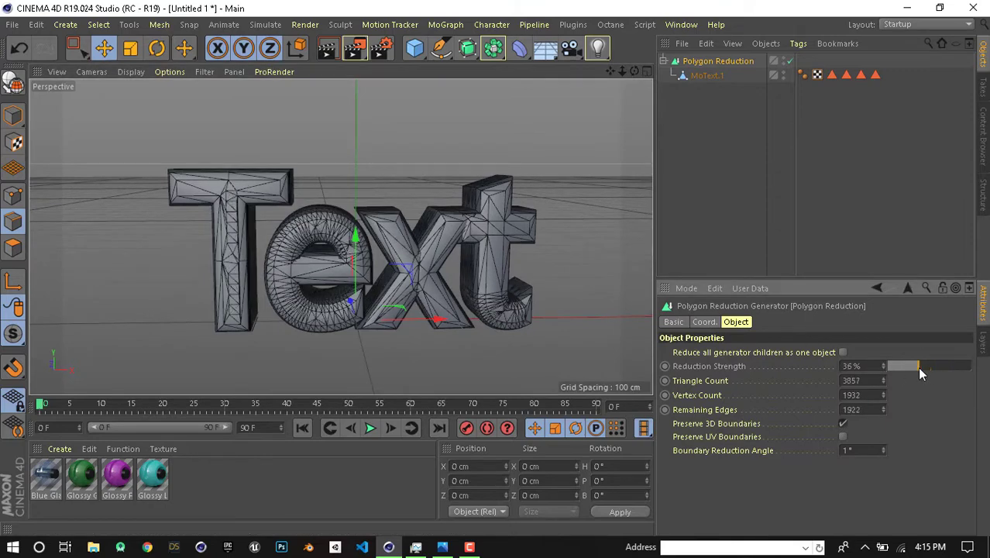
click(868, 365)
text(0)
key(Return)
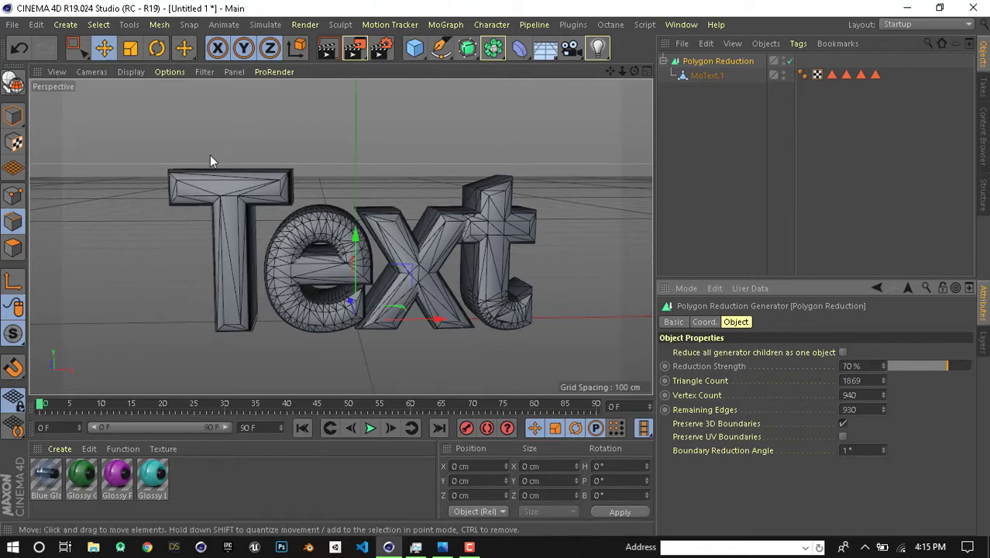
alt+drag(231, 178, 392, 204)
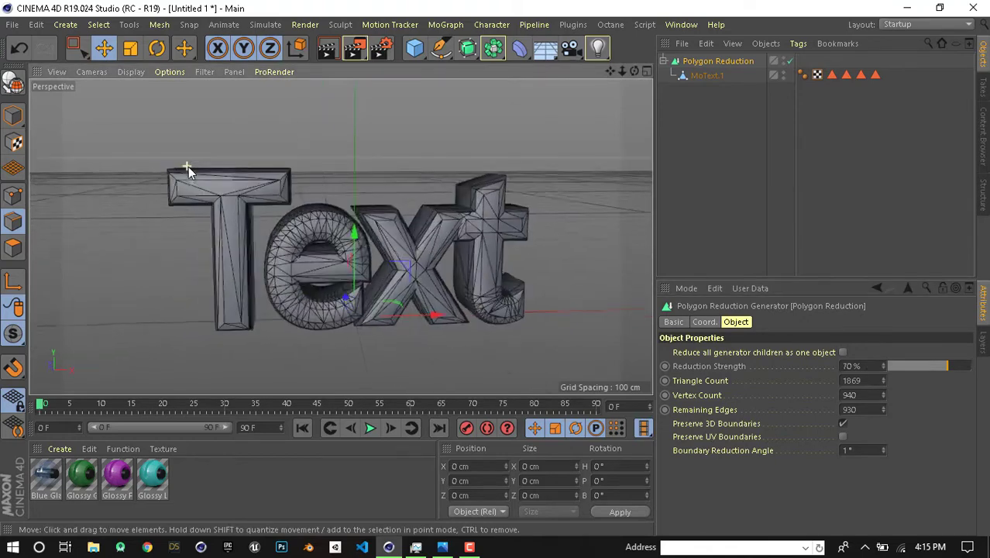
Step: Make the reduced text editable and merge the Polygon Reduction children into one polygon object
click(664, 60)
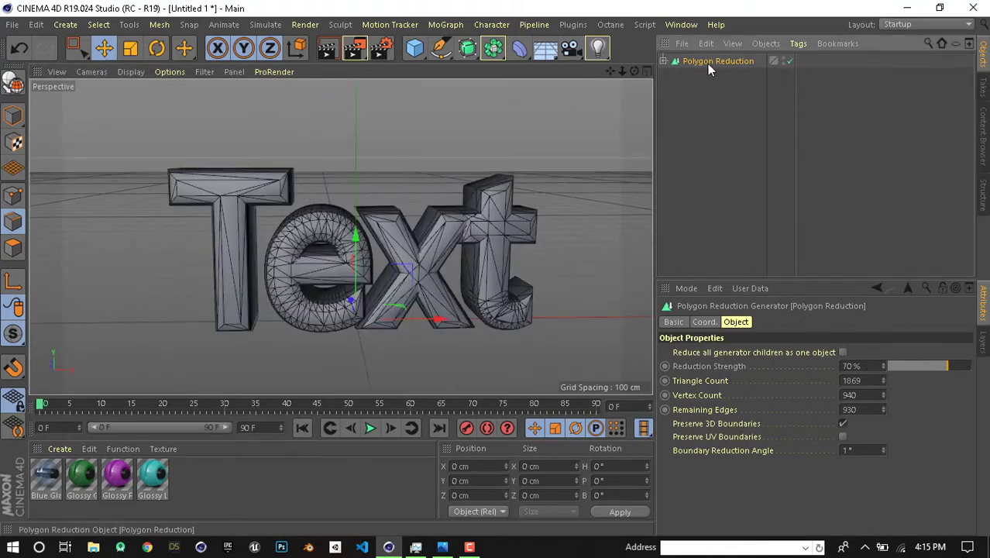
key(c)
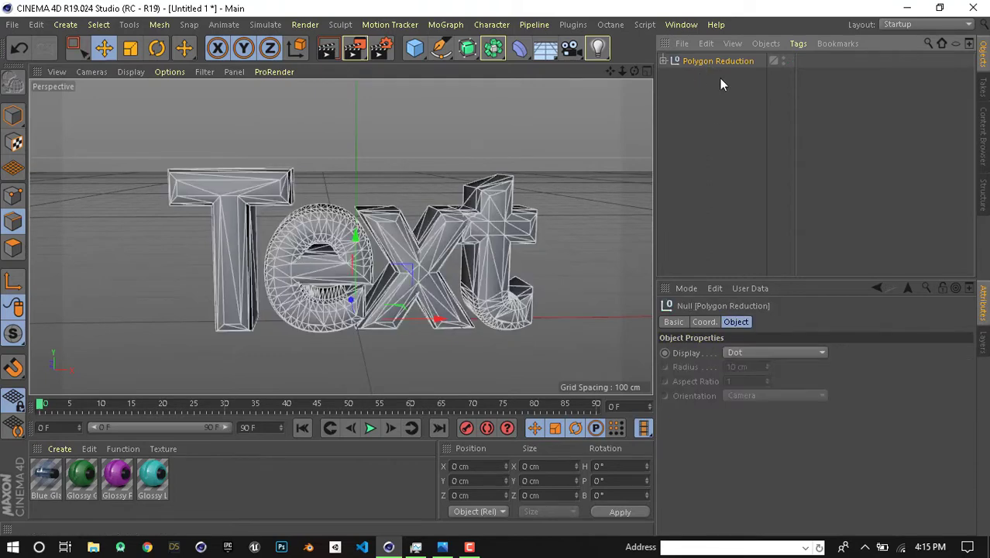
right_click(708, 61)
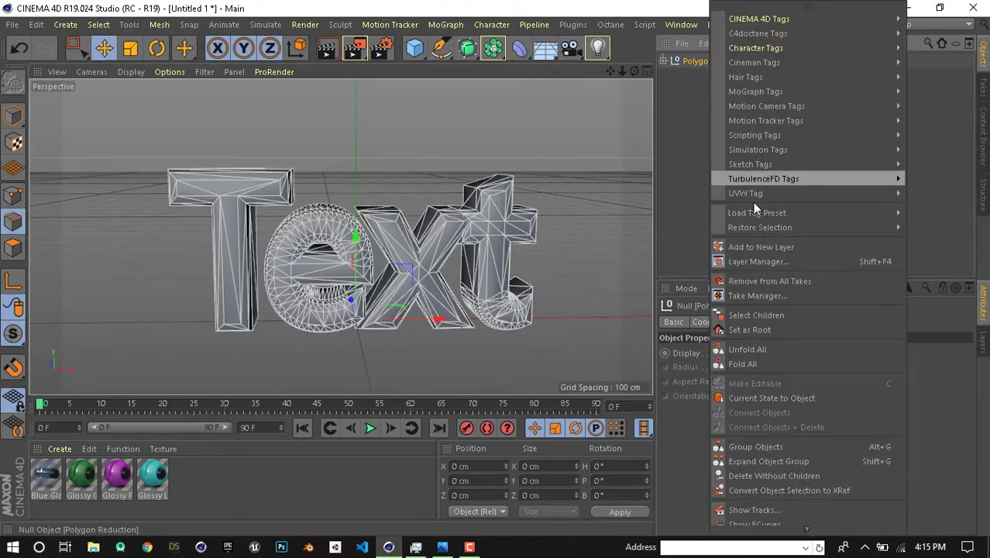
click(757, 315)
right_click(688, 62)
click(744, 423)
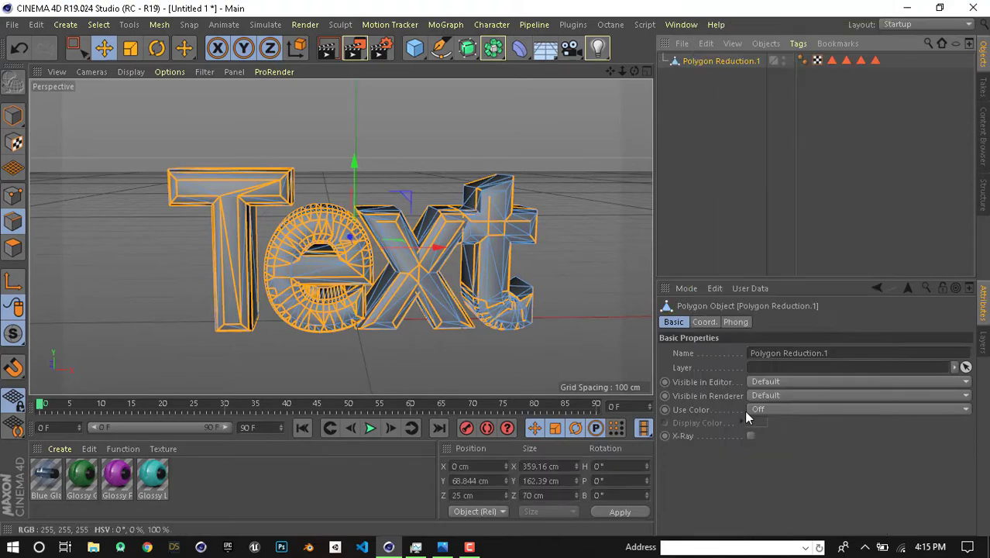
mouse_move(515, 254)
alt+mouse_down()
mouse_move(573, 257)
mouse_move(466, 271)
mouse_move(475, 254)
mouse_move(387, 277)
mouse_move(233, 279)
alt+mouse_up()
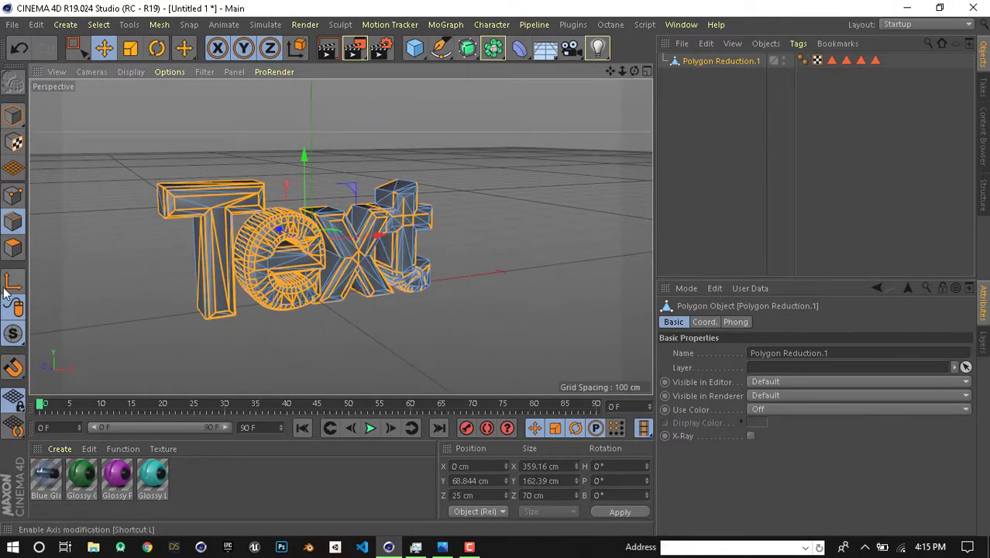
Step: Switch to polygon editing and pick the Extrude Inner tool for the text mesh
click(12, 248)
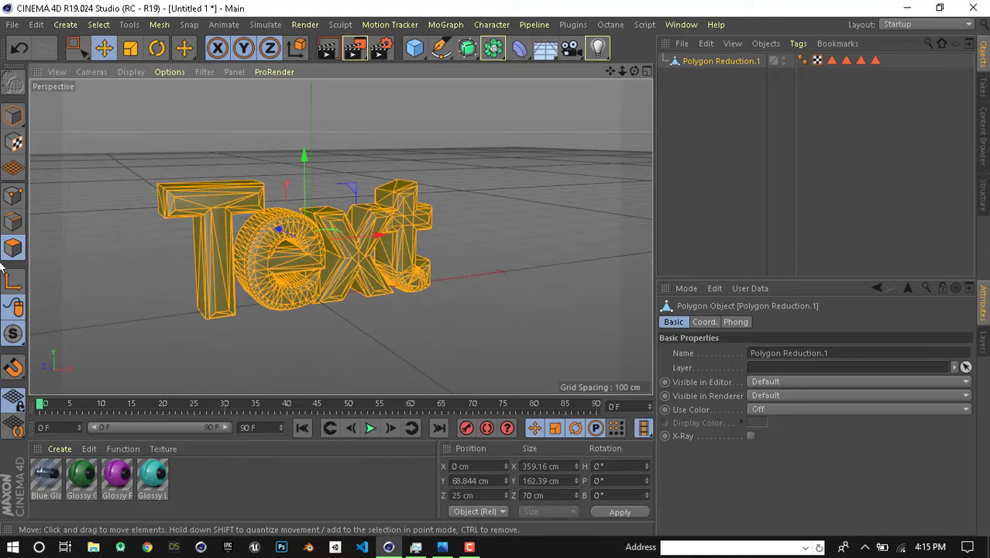
alt+drag(757, 90, 499, 130)
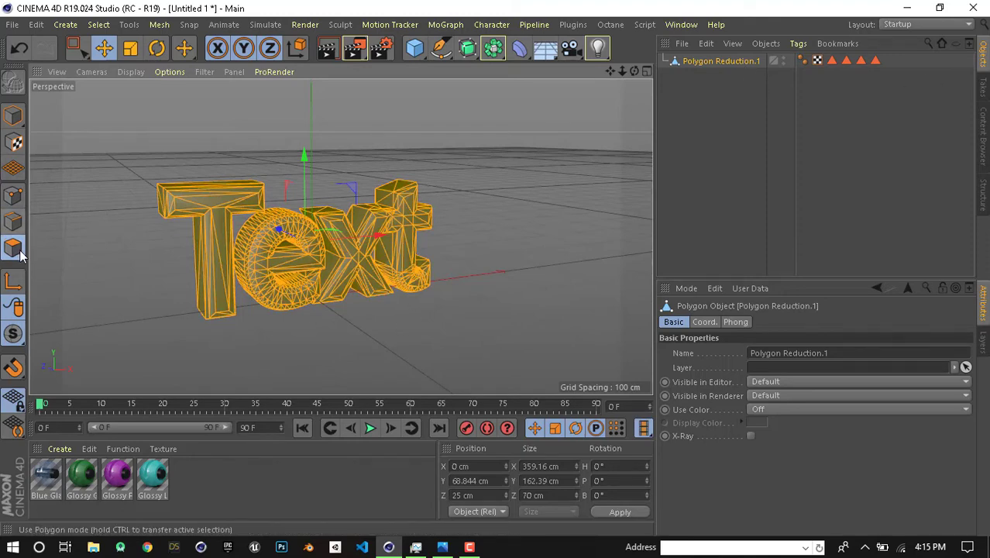
key(ctrl+shift+z)
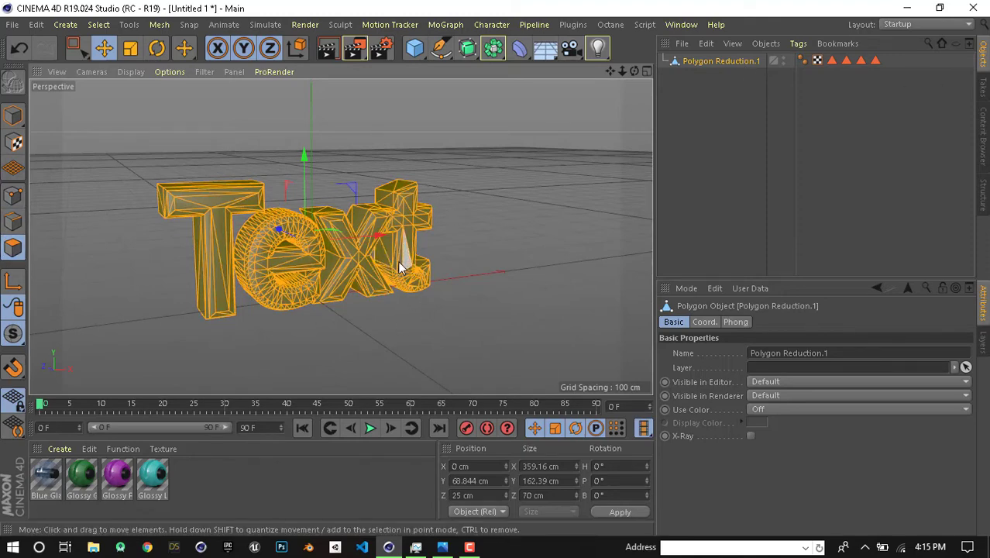
key(i)
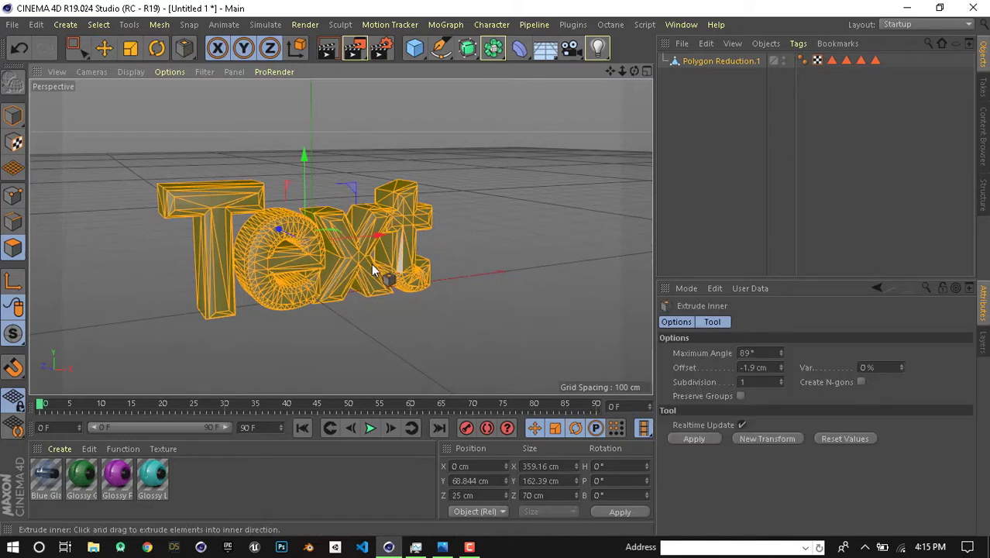
Step: Try a -13 cm inner extrusion on the text faces, then undo the spiky result
alt+drag(295, 254, 354, 245)
scroll(356, 244, up, 3)
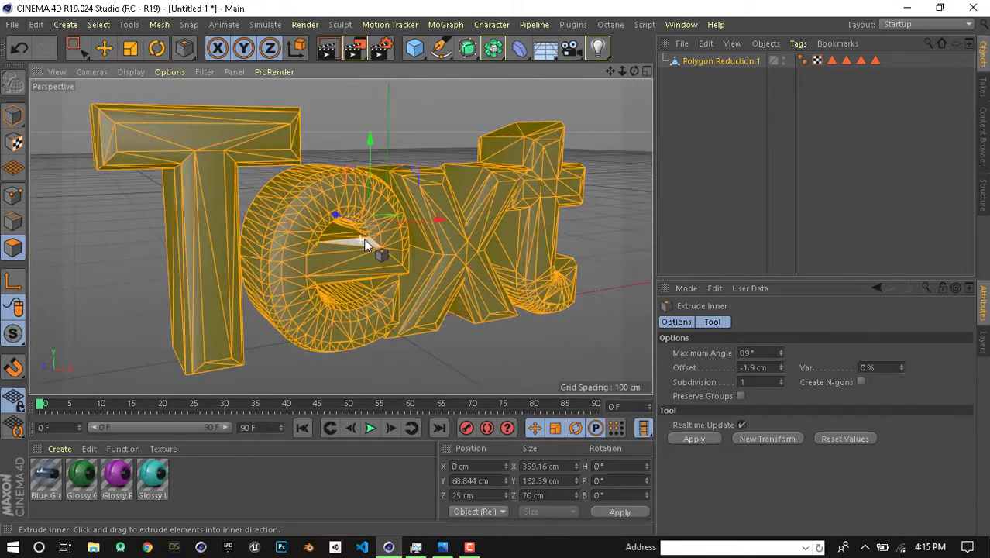
scroll(479, 297, down, 5)
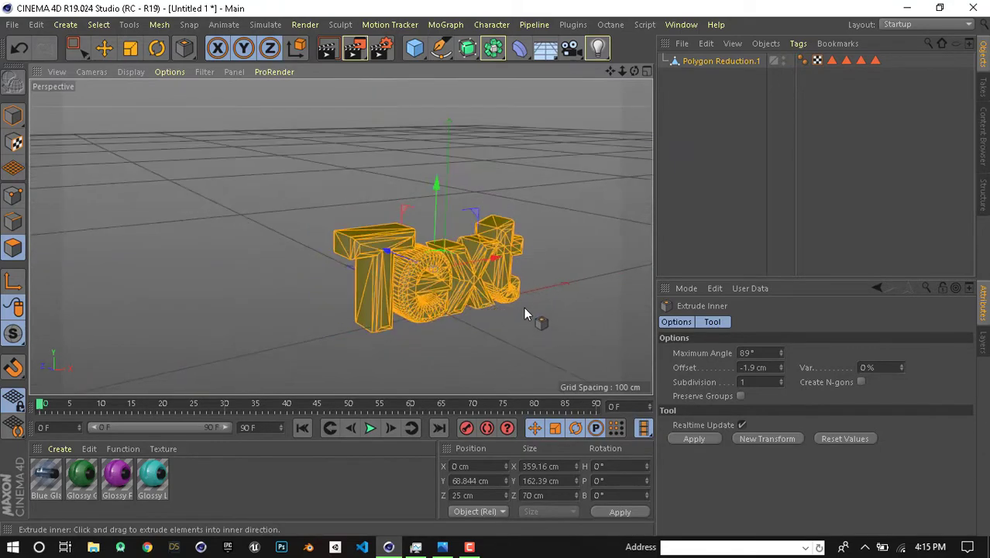
mouse_move(524, 313)
alt+mouse_down()
mouse_move(462, 280)
mouse_move(341, 284)
mouse_move(464, 294)
mouse_move(398, 283)
mouse_move(380, 307)
mouse_move(437, 269)
alt+mouse_up()
key(ctrl+z)
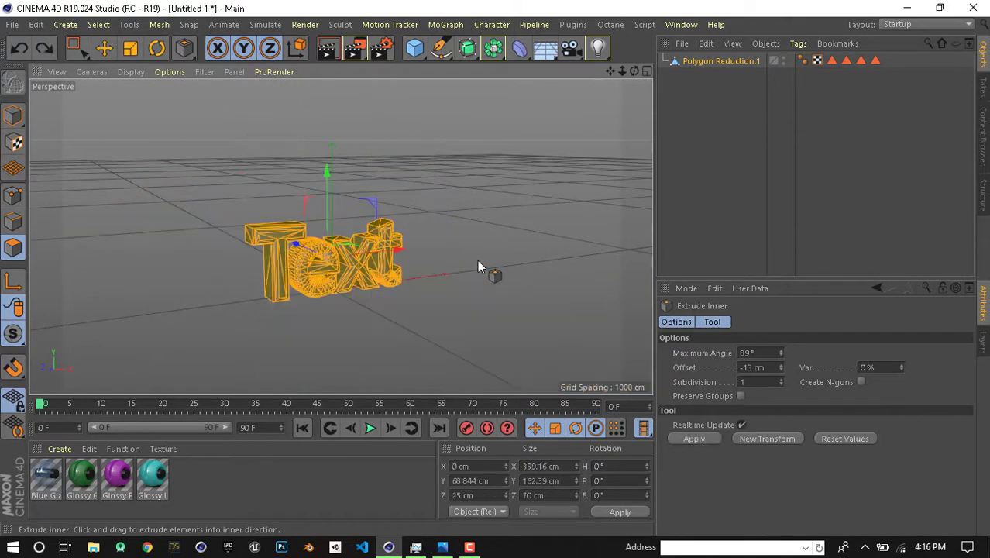
scroll(478, 260, up, 2)
scroll(340, 256, up, 2)
scroll(351, 253, up, 2)
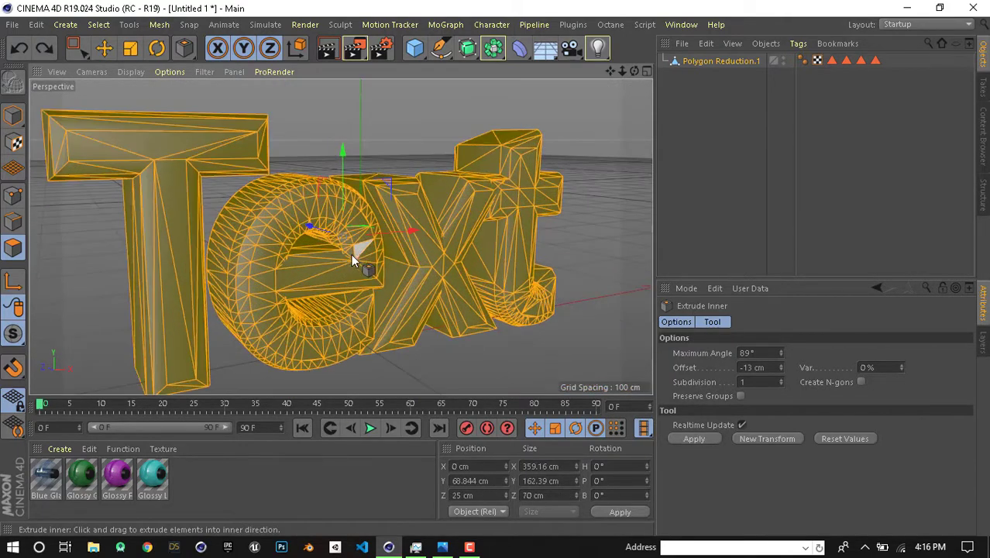
scroll(361, 255, up, 2)
scroll(364, 256, down, 1)
scroll(416, 272, down, 1)
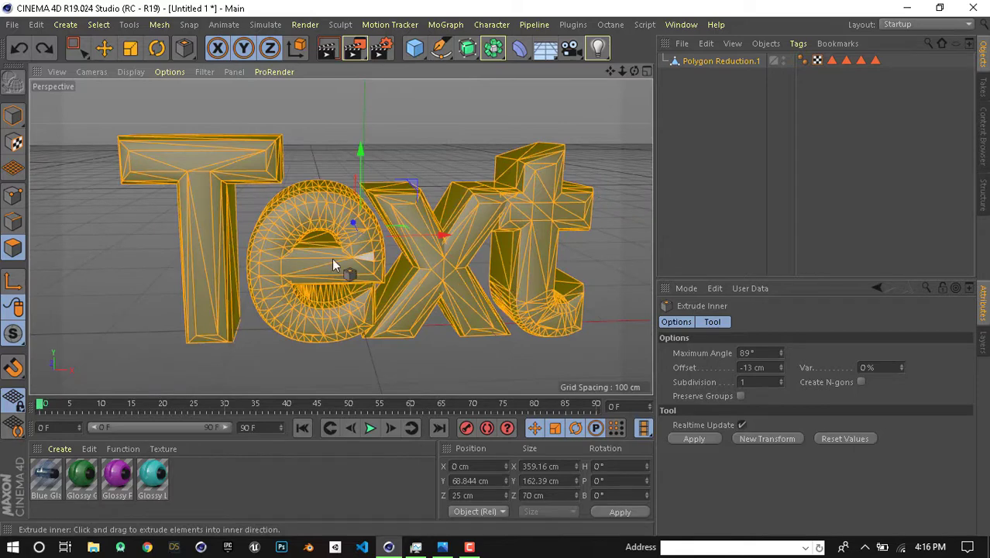
scroll(356, 258, down, 1)
scroll(356, 258, down, 1)
scroll(354, 258, up, 1)
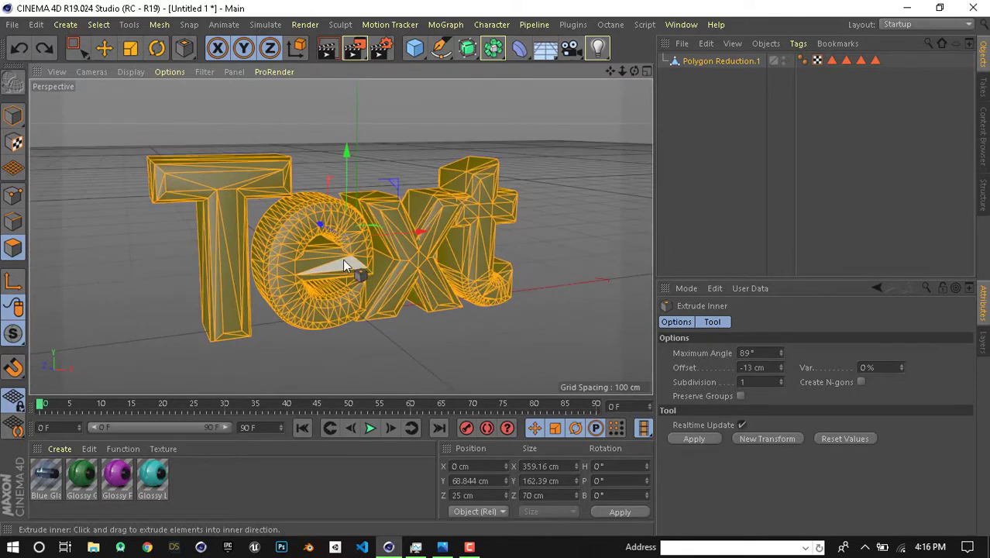
scroll(342, 258, down, 1)
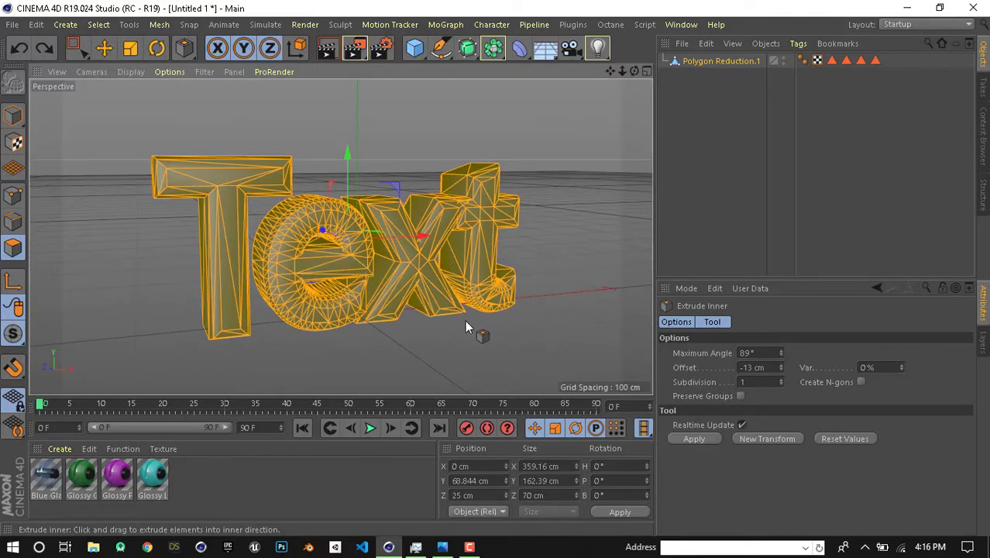
Step: Raise the Extrude Inner offset to 6.6 cm to spike the text mesh, then orbit out to view it
drag(479, 340, 527, 340)
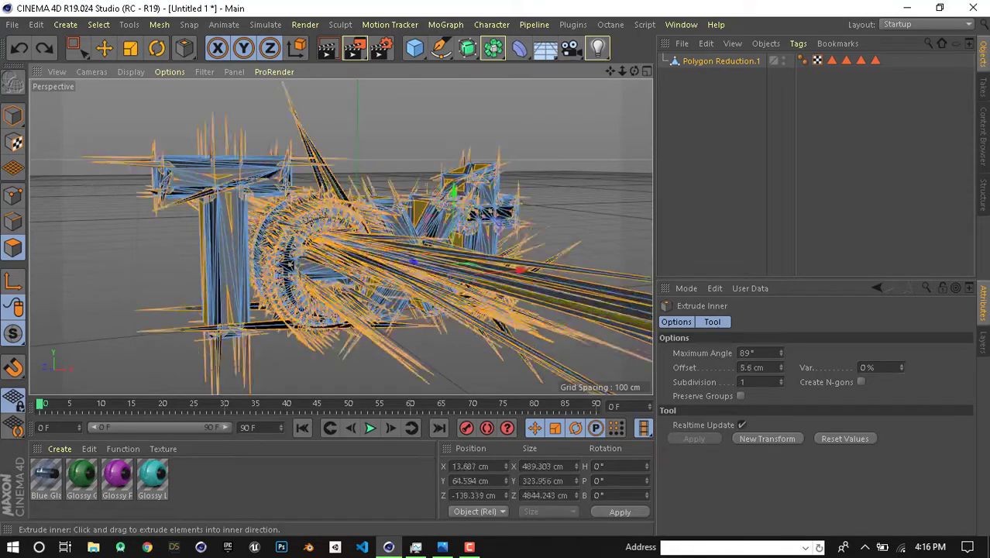
scroll(456, 307, down, 5)
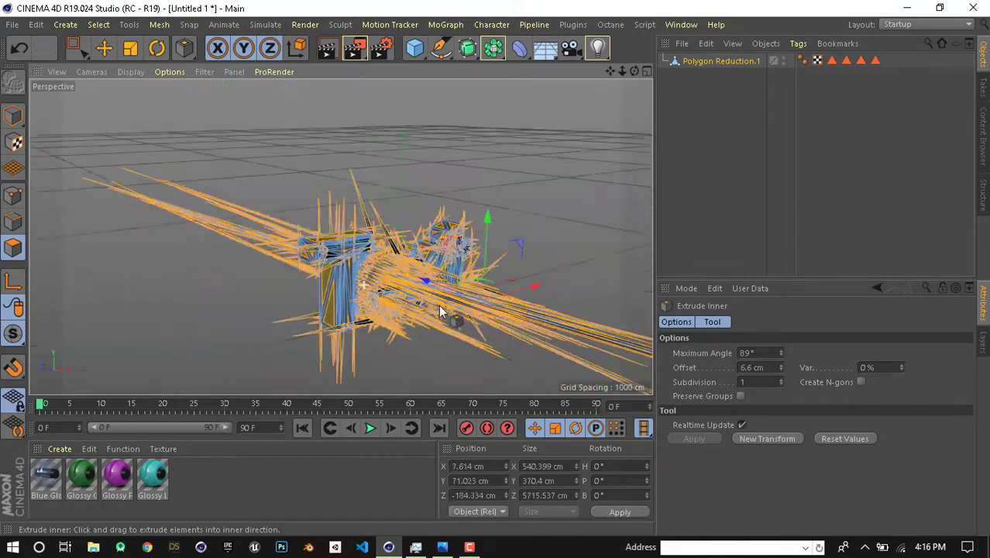
alt+drag(456, 306, 513, 302)
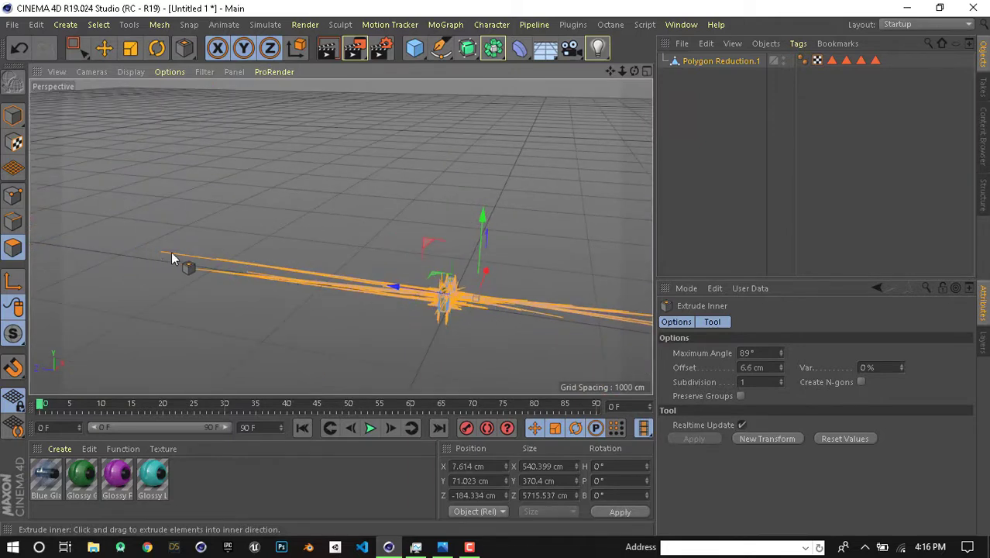
mouse_move(172, 255)
alt+mouse_down()
mouse_move(395, 229)
mouse_move(310, 239)
mouse_move(266, 276)
mouse_move(288, 323)
mouse_move(281, 218)
mouse_move(194, 283)
mouse_move(268, 294)
mouse_move(280, 276)
mouse_move(304, 278)
mouse_move(213, 266)
mouse_move(221, 261)
mouse_move(178, 248)
alt+mouse_up()
Step: In Points mode, use Rectangle Selection to select and delete the far-stretched spike points
click(13, 195)
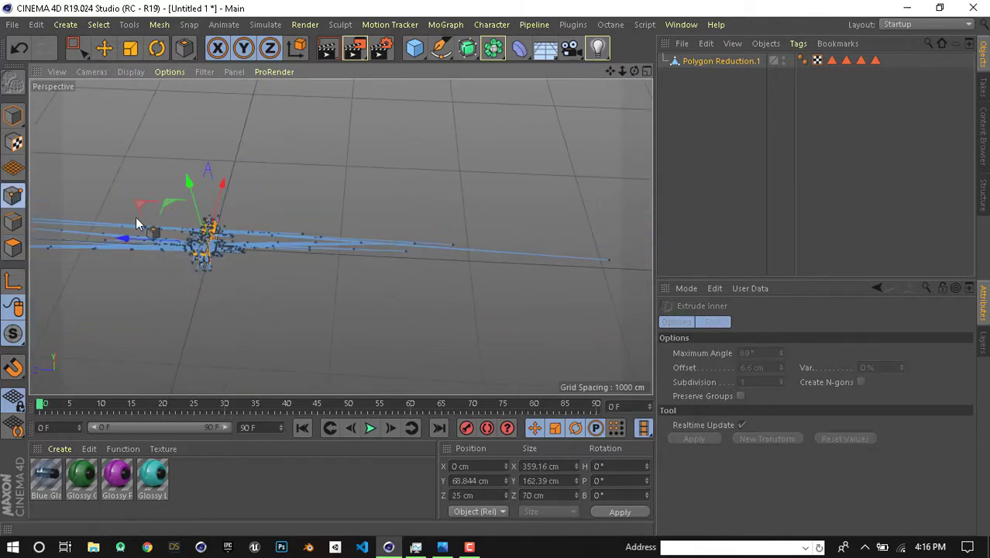
mouse_move(136, 223)
alt+mouse_down()
mouse_move(222, 234)
mouse_move(217, 222)
alt+mouse_up()
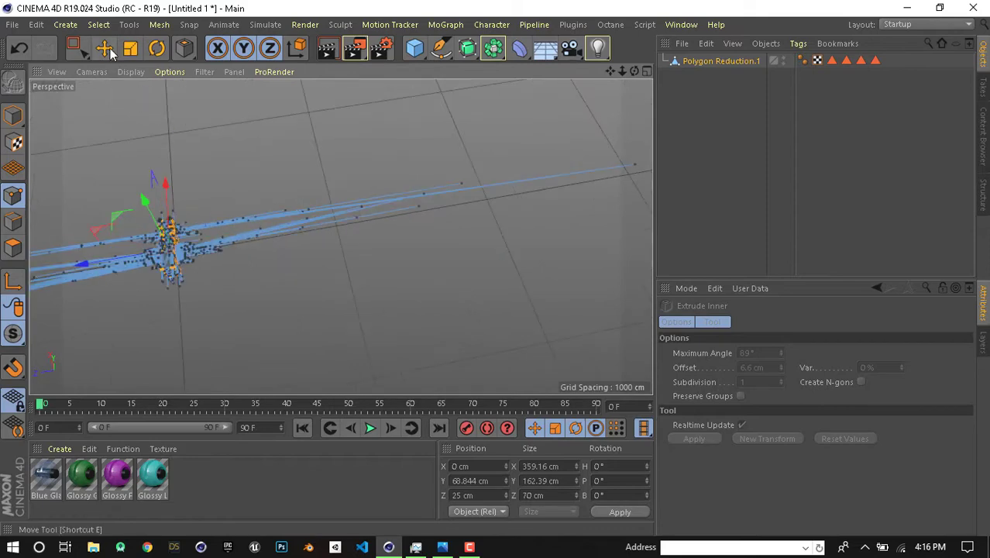
click(75, 48)
click(143, 94)
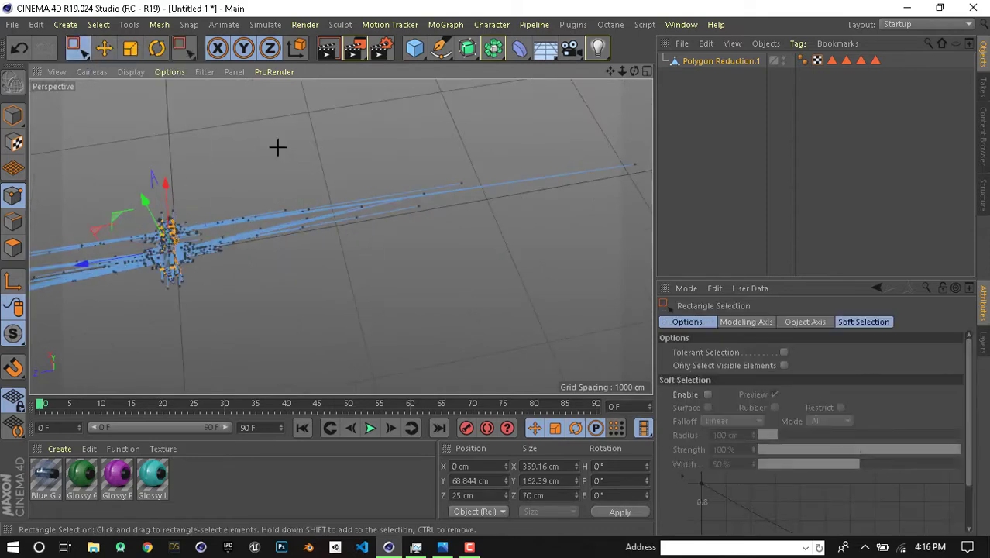
mouse_move(278, 147)
mouse_down()
mouse_move(648, 310)
mouse_move(337, 277)
mouse_up()
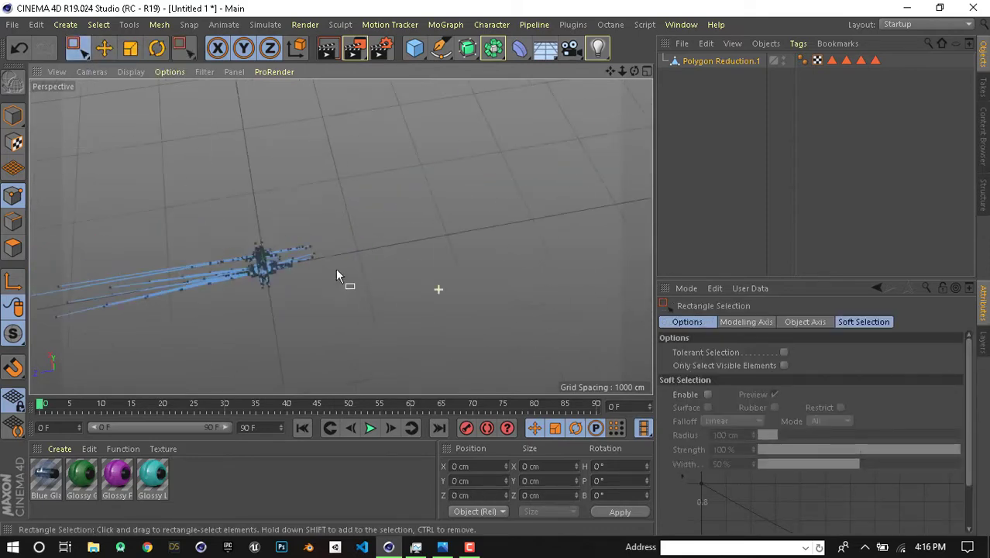
drag(254, 218, 358, 277)
click(366, 288)
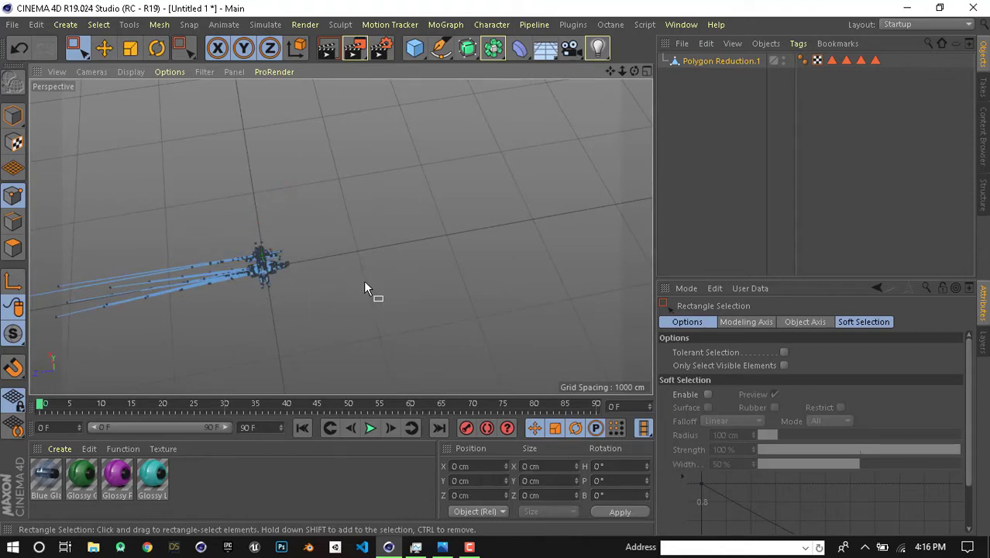
drag(137, 247, 225, 362)
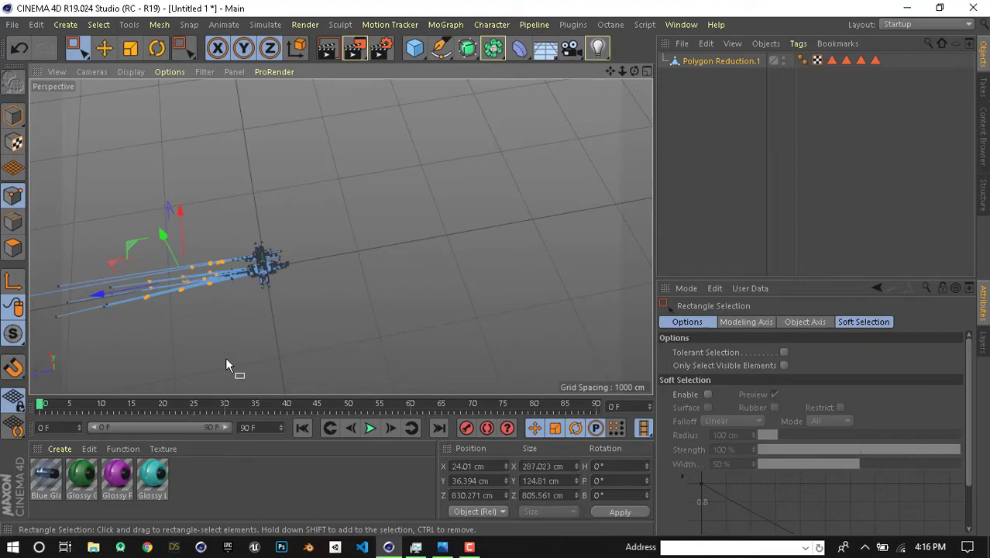
click(224, 359)
mouse_move(126, 288)
alt+mouse_down()
mouse_move(145, 290)
mouse_move(160, 224)
mouse_move(304, 360)
alt+mouse_up()
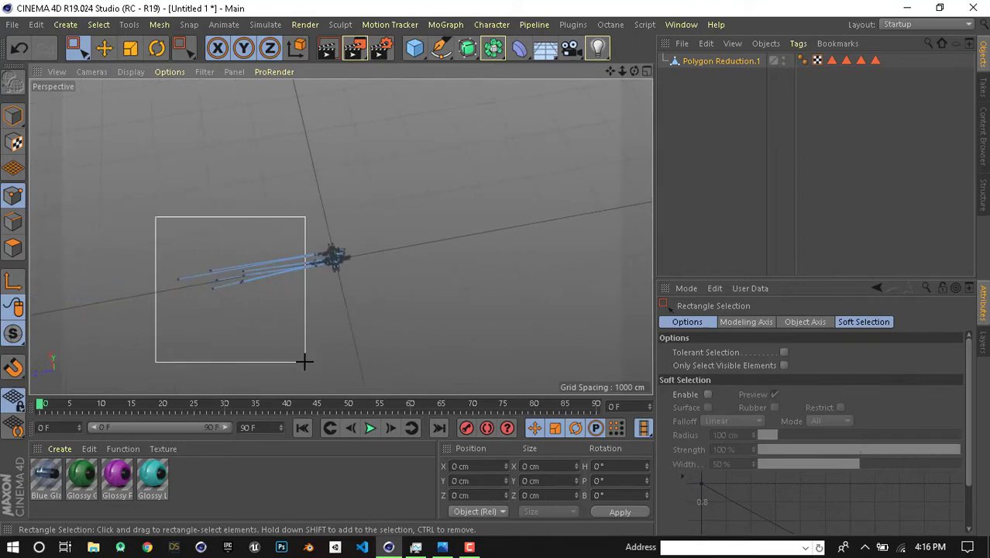
key(Delete)
Step: Frame the remaining mesh, then select and delete the stray points around it
alt+drag(293, 267, 325, 249)
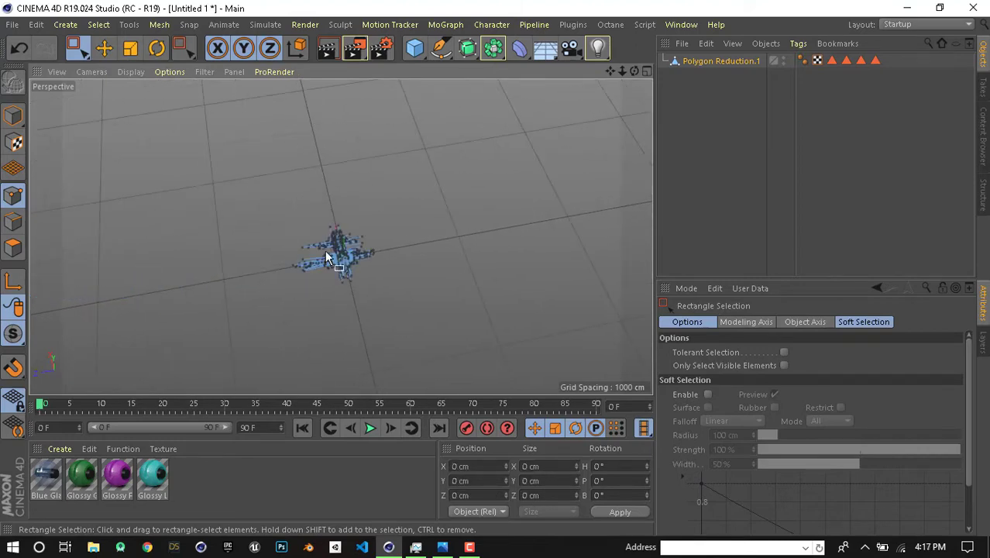
key(h)
mouse_move(185, 208)
mouse_down()
mouse_move(234, 307)
mouse_move(322, 393)
mouse_up()
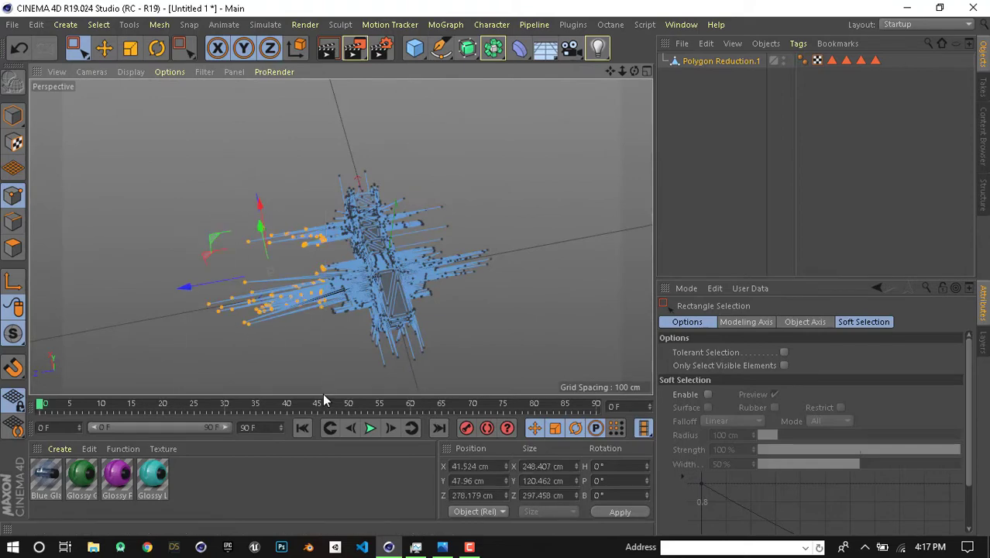
key(Delete)
mouse_move(384, 303)
alt+mouse_down()
mouse_move(430, 284)
mouse_move(412, 249)
mouse_move(230, 155)
mouse_move(336, 241)
mouse_move(287, 254)
mouse_move(392, 272)
mouse_move(328, 320)
mouse_move(332, 248)
mouse_move(215, 294)
mouse_move(539, 295)
mouse_move(534, 284)
alt+mouse_up()
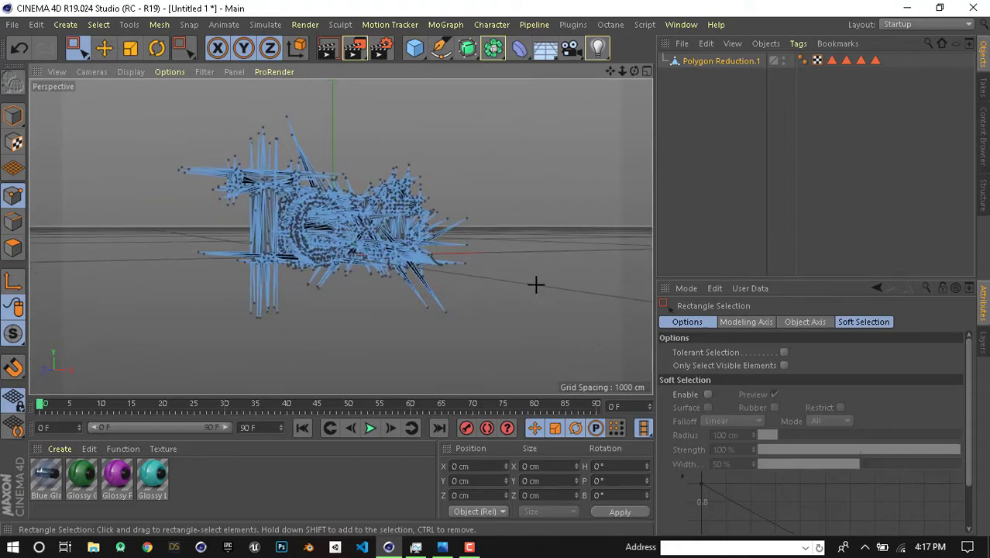
Step: Orbit and zoom around the mesh to inspect the remaining spikes
click(469, 298)
drag(217, 302, 327, 345)
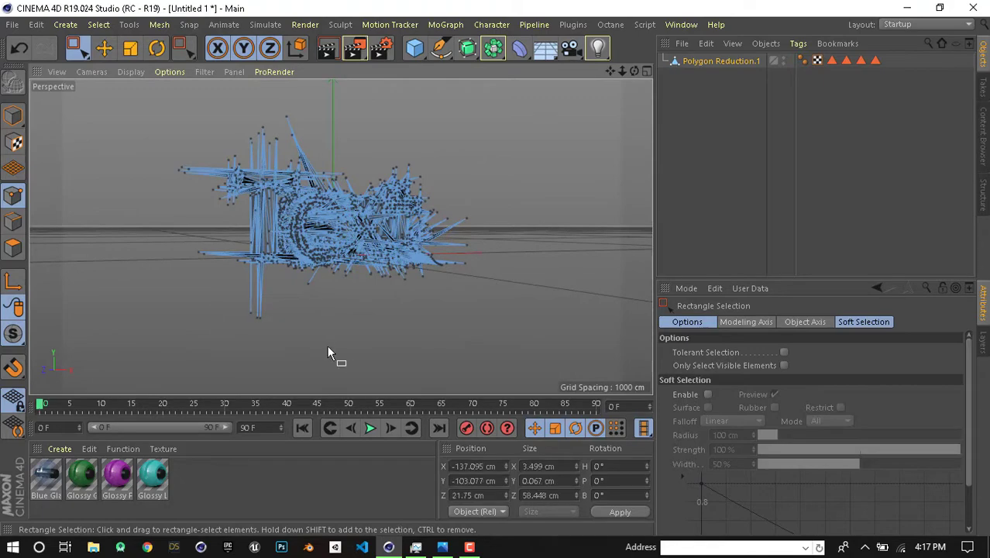
click(411, 293)
mouse_move(410, 293)
alt+mouse_down()
mouse_move(374, 310)
mouse_move(344, 240)
mouse_move(468, 290)
alt+mouse_up()
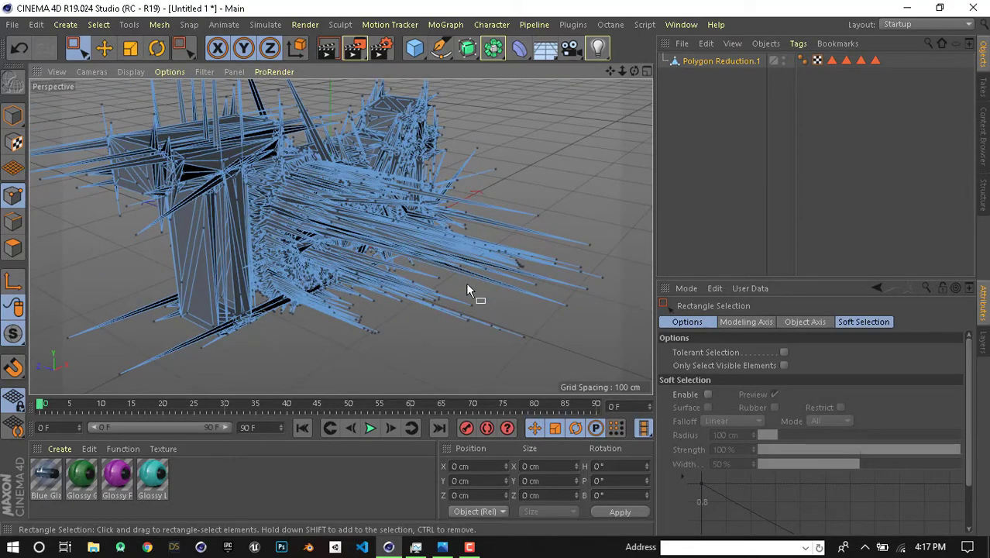
alt+drag(458, 280, 455, 278)
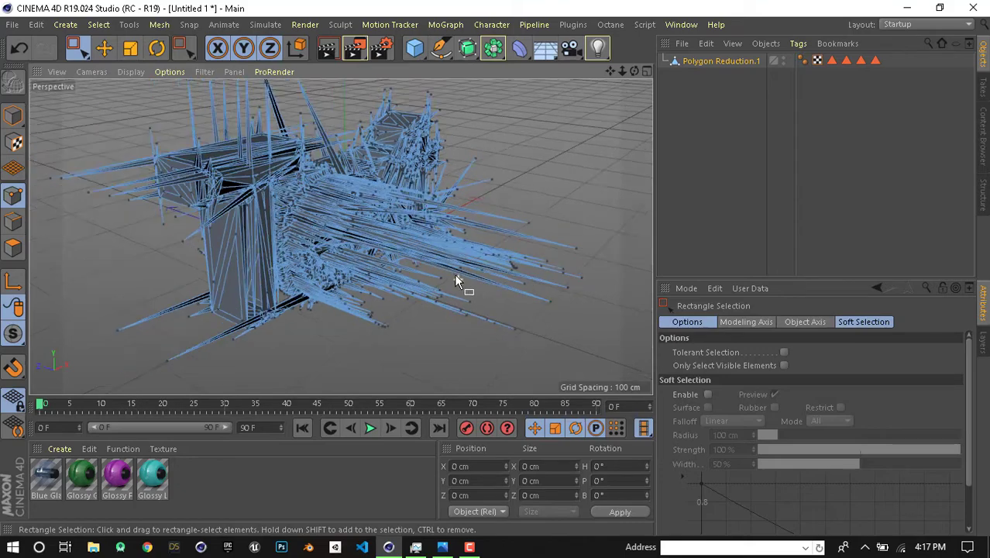
mouse_move(190, 236)
alt+mouse_down()
mouse_move(260, 192)
mouse_move(176, 249)
mouse_move(266, 323)
mouse_move(229, 351)
alt+mouse_up()
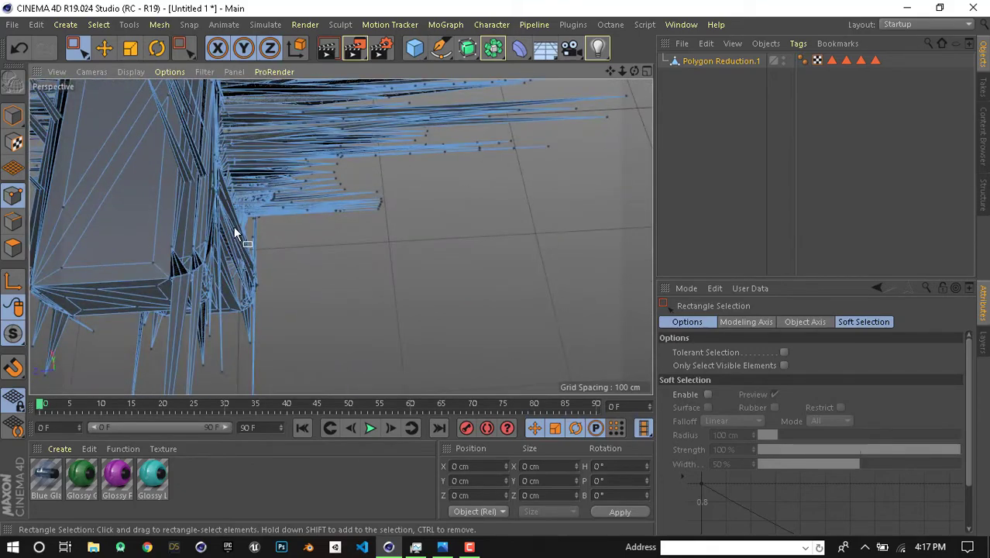
mouse_move(236, 232)
alt+mouse_down()
mouse_move(248, 212)
mouse_move(239, 186)
mouse_move(203, 201)
mouse_move(191, 191)
mouse_move(247, 220)
mouse_move(182, 228)
mouse_move(487, 291)
mouse_move(378, 293)
mouse_move(474, 237)
alt+mouse_up()
scroll(473, 237, down, 3)
scroll(303, 217, up, 3)
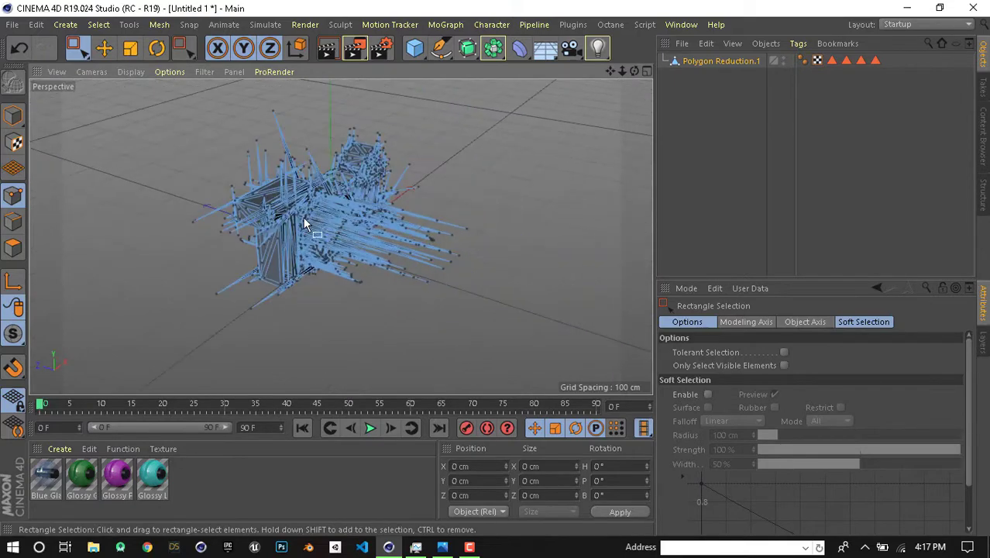
scroll(294, 225, up, 2)
alt+drag(296, 229, 345, 218)
Step: Select Polygon Reduction.1 and extrude its polygons at a -6.7 cm offset
click(717, 62)
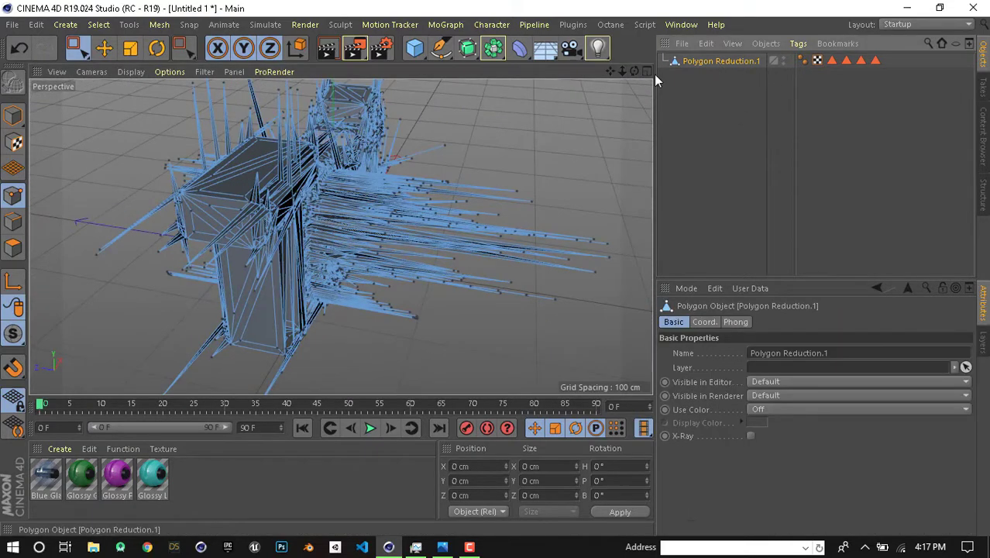
click(11, 248)
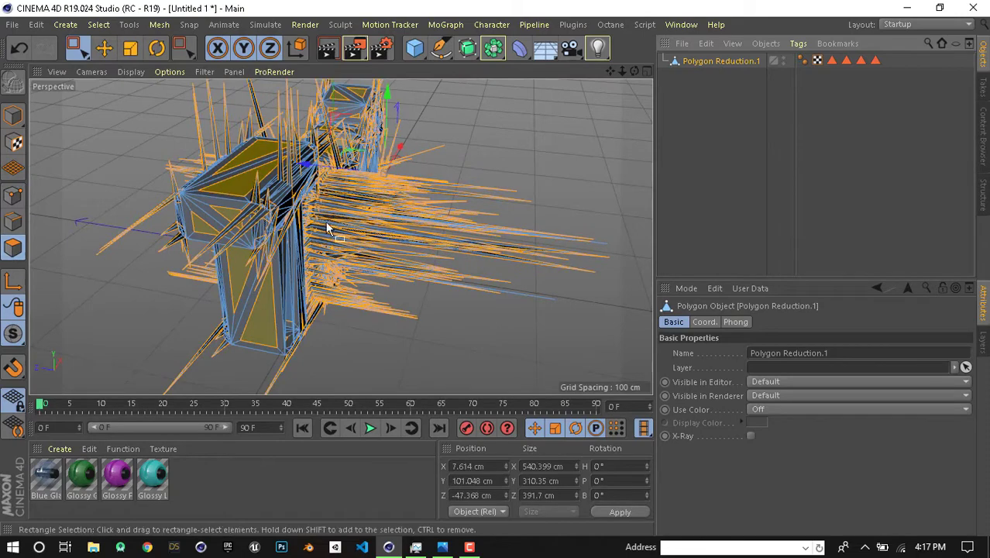
mouse_move(258, 222)
alt+mouse_down()
mouse_move(291, 200)
mouse_move(312, 232)
alt+mouse_up()
key(d)
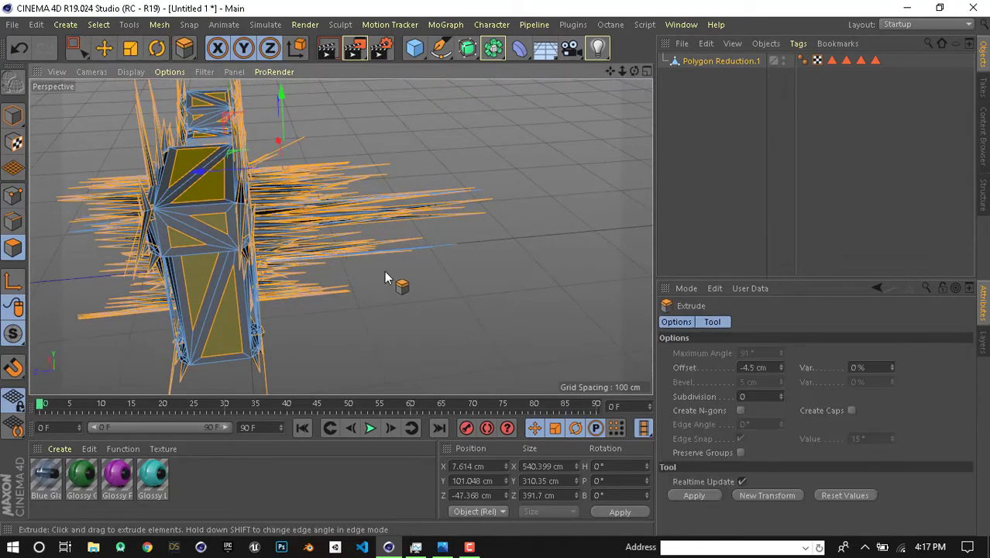
mouse_move(422, 297)
mouse_down()
mouse_move(364, 299)
mouse_move(336, 209)
mouse_move(174, 210)
mouse_move(407, 224)
mouse_move(332, 240)
mouse_move(75, 218)
mouse_move(272, 226)
mouse_move(143, 247)
mouse_move(259, 248)
mouse_move(228, 246)
mouse_move(409, 283)
mouse_move(277, 282)
mouse_move(299, 266)
mouse_up()
Step: Select all polygons of the mesh and render a viewport preview
key(ctrl+shift+a)
key(ctrl+a)
key(ctrl+r)
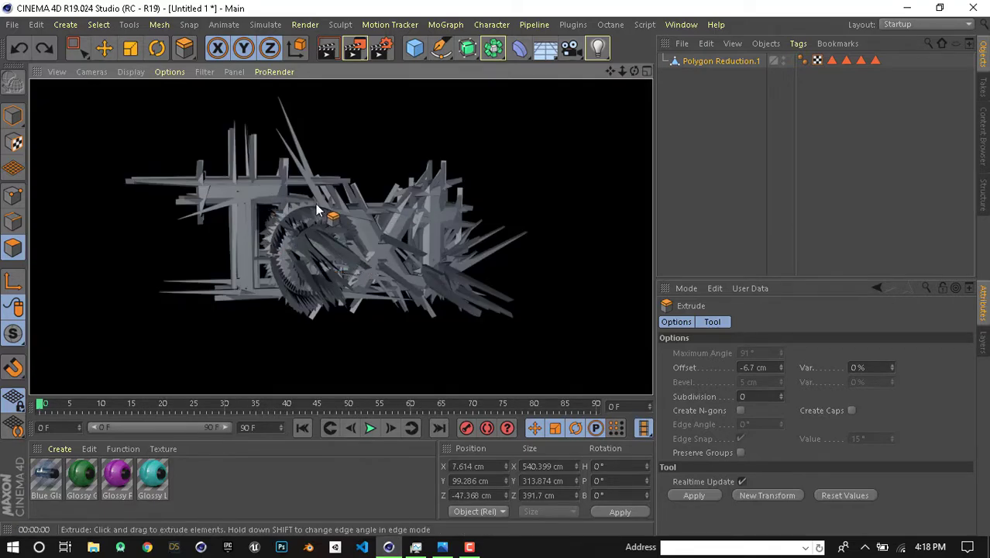
Step: Dismiss the render preview, orbit to look down on the spiky mesh, and select Polygon Reduction.1
mouse_move(318, 206)
alt+mouse_down()
mouse_move(327, 281)
mouse_move(341, 232)
alt+mouse_up()
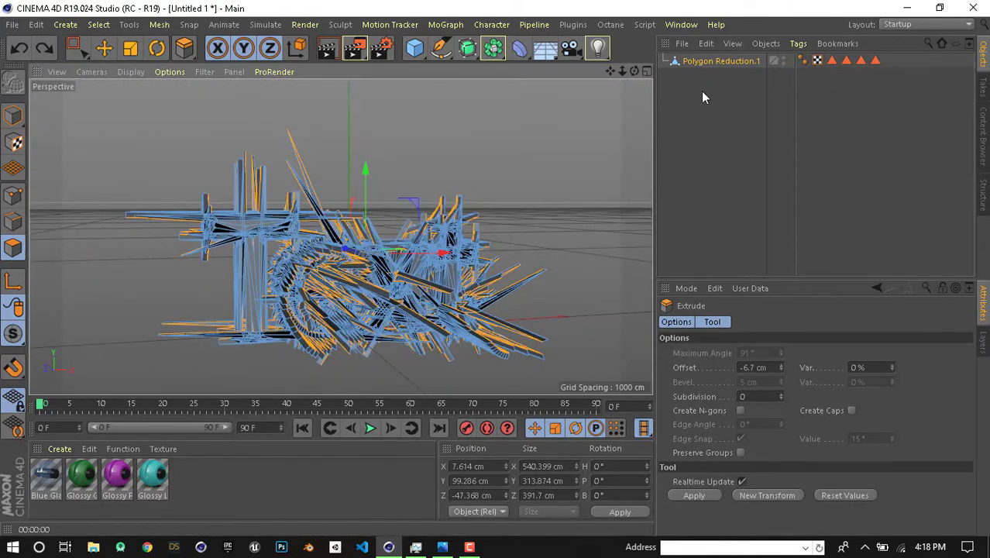
alt+drag(465, 171, 336, 199)
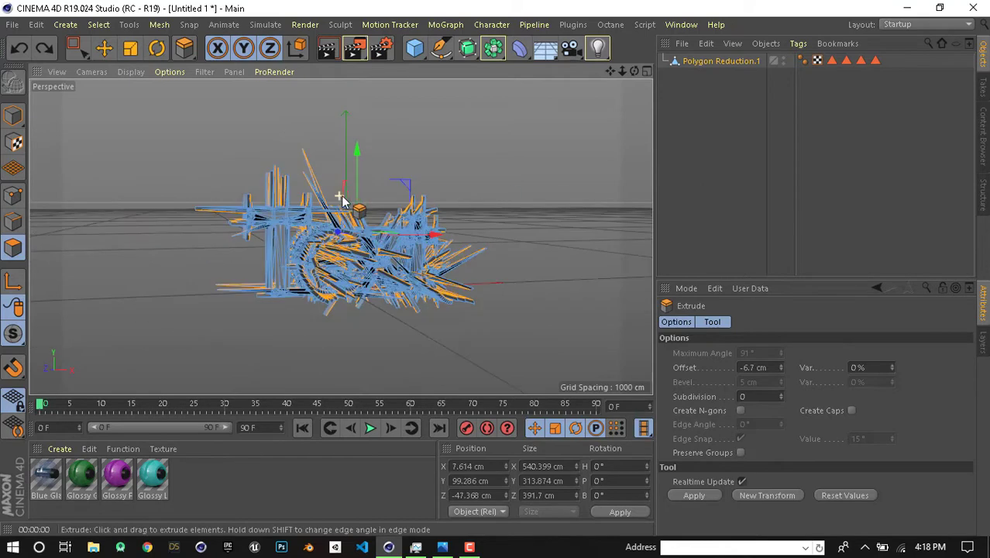
mouse_move(316, 239)
alt+mouse_down()
mouse_move(350, 263)
mouse_move(614, 172)
alt+mouse_up()
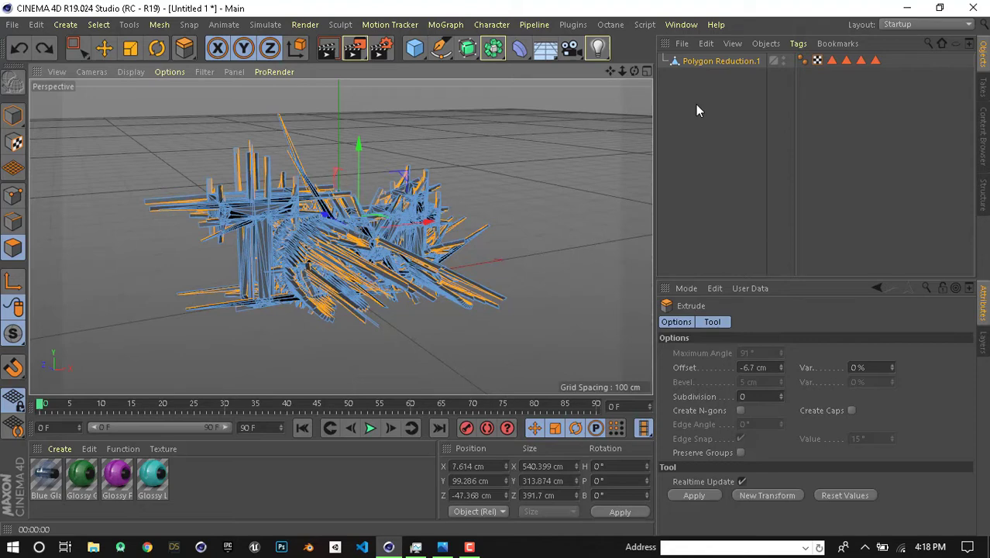
click(718, 62)
Step: Delete the spiky Text mesh, add a Sphere, and scale it up
key(Delete)
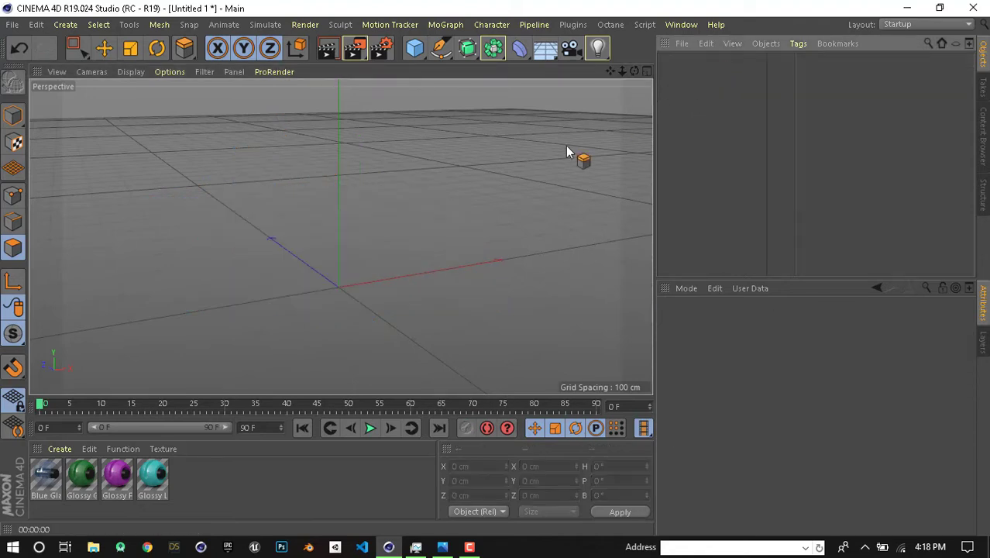
alt+drag(566, 151, 221, 144)
key(e)
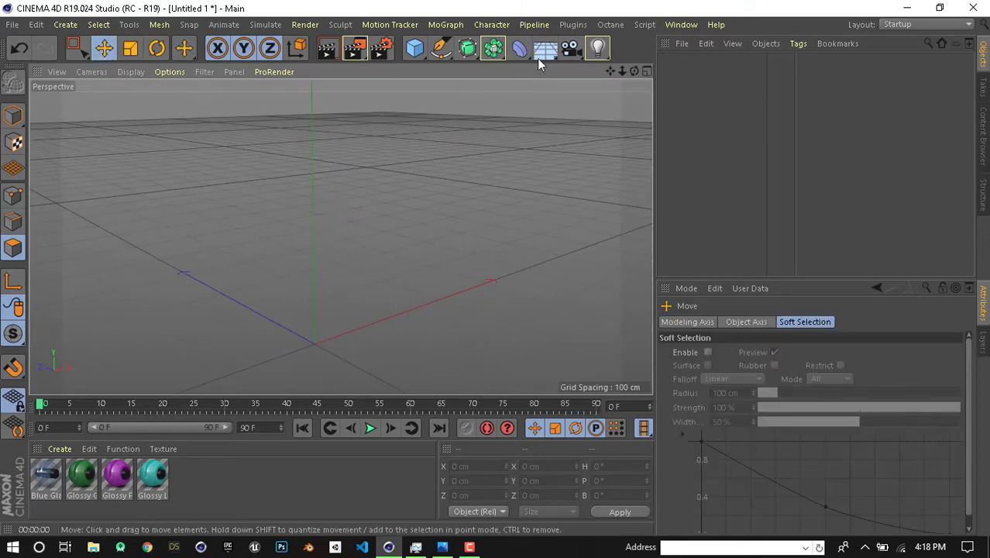
click(414, 48)
click(682, 93)
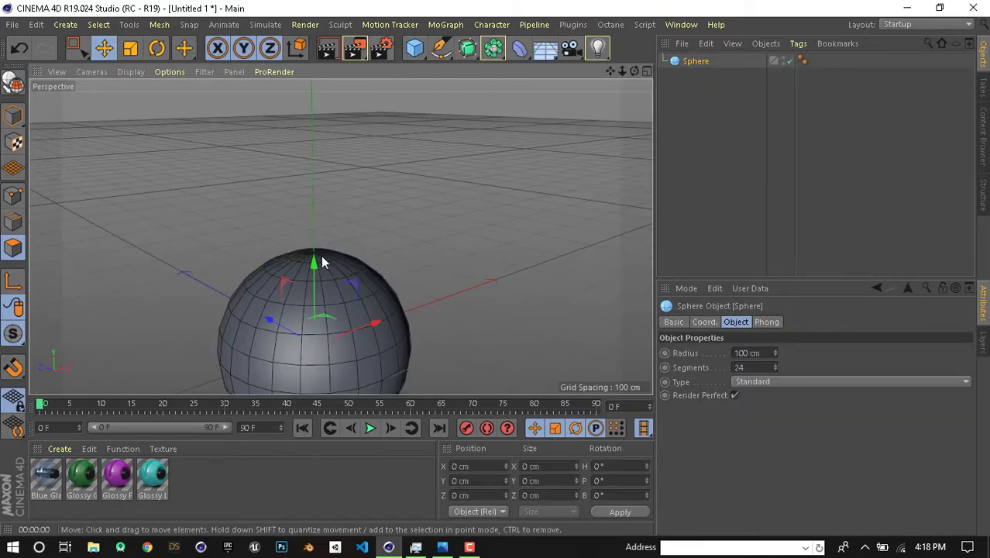
mouse_move(324, 263)
alt+mouse_down()
mouse_move(321, 138)
mouse_move(381, 172)
alt+mouse_up()
scroll(328, 174, down, 5)
alt+middle_drag(328, 173, 317, 228)
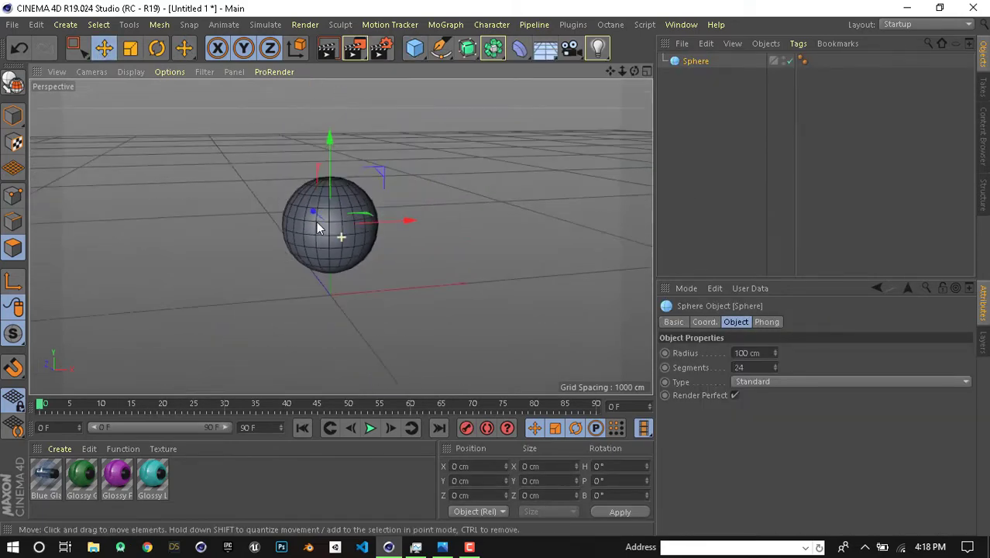
key(t)
drag(371, 296, 411, 295)
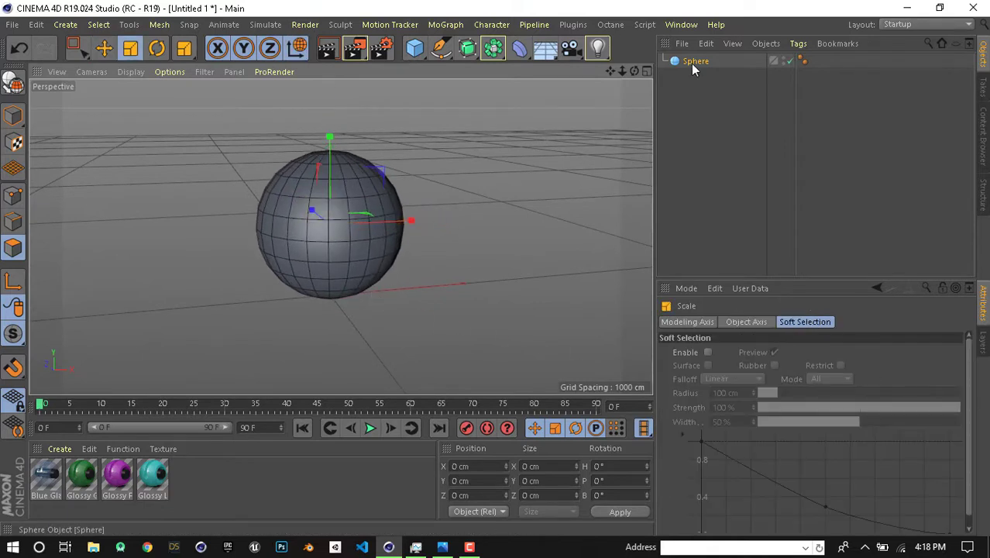
Step: Set the sphere to 20 segments and convert it to an editable mesh
click(695, 61)
double_click(756, 367)
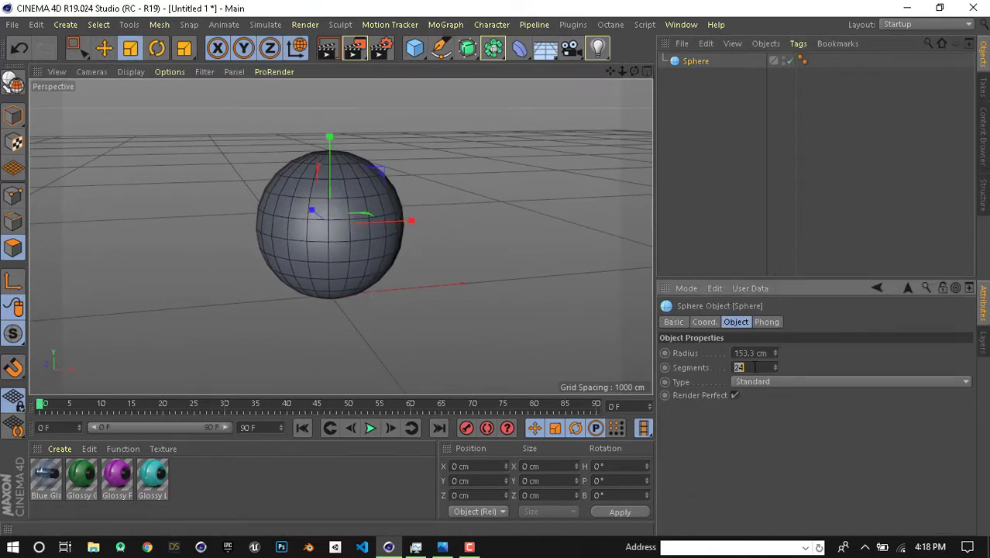
text(0)
key(Return)
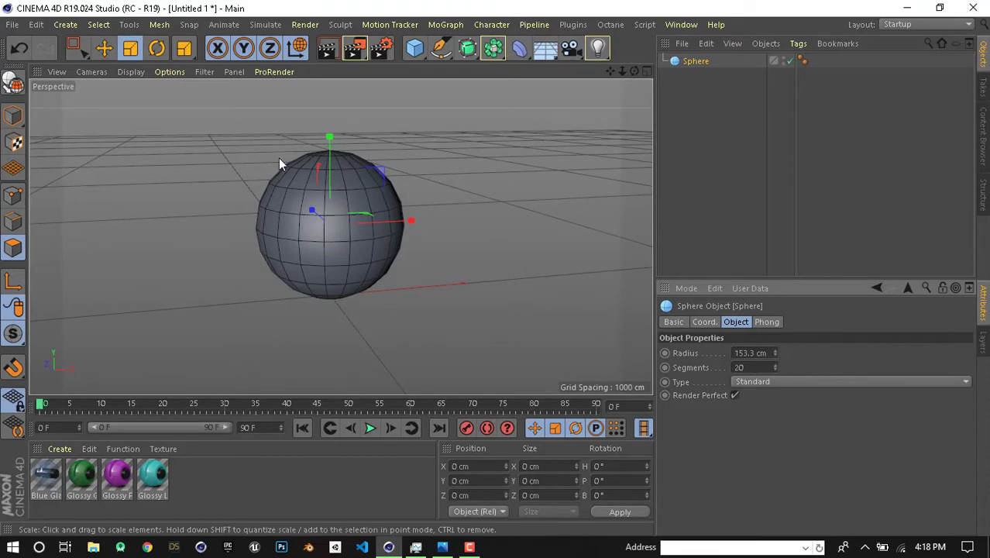
mouse_move(279, 158)
alt+mouse_down()
mouse_move(343, 185)
mouse_move(357, 205)
mouse_move(347, 188)
mouse_move(369, 252)
alt+mouse_up()
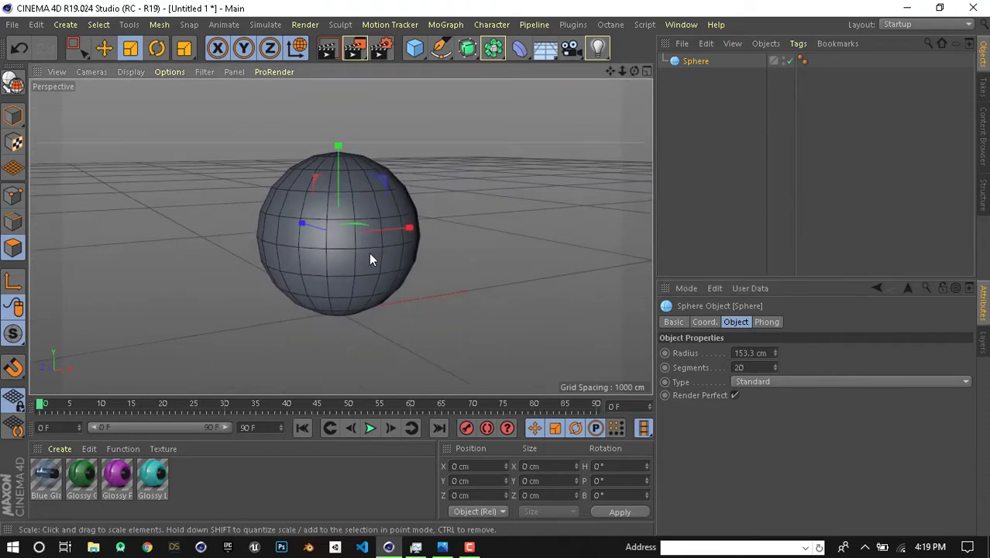
key(c)
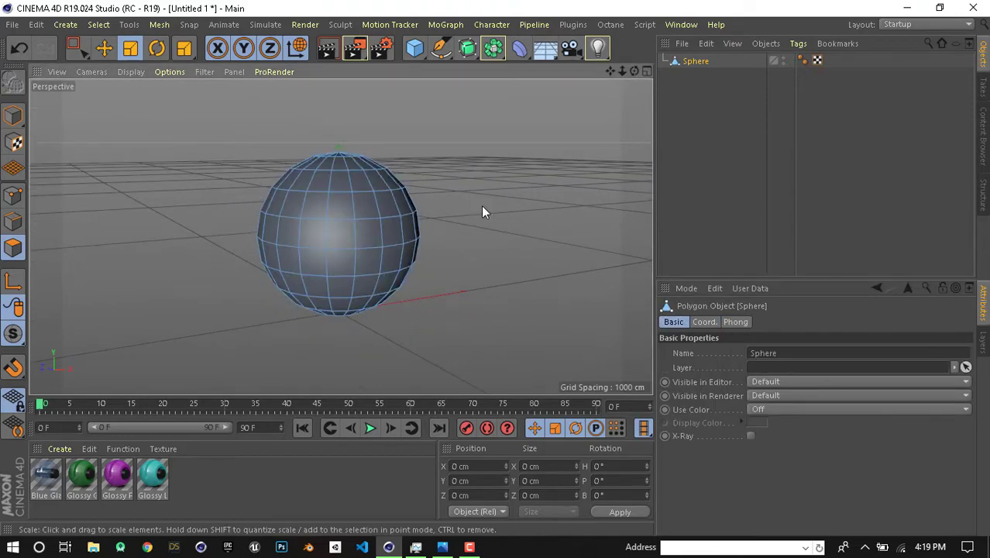
Step: Select all polygons and inset each face individually by 3.6 cm with Extrude Inner, Preserve Groups off
key(ctrl+a)
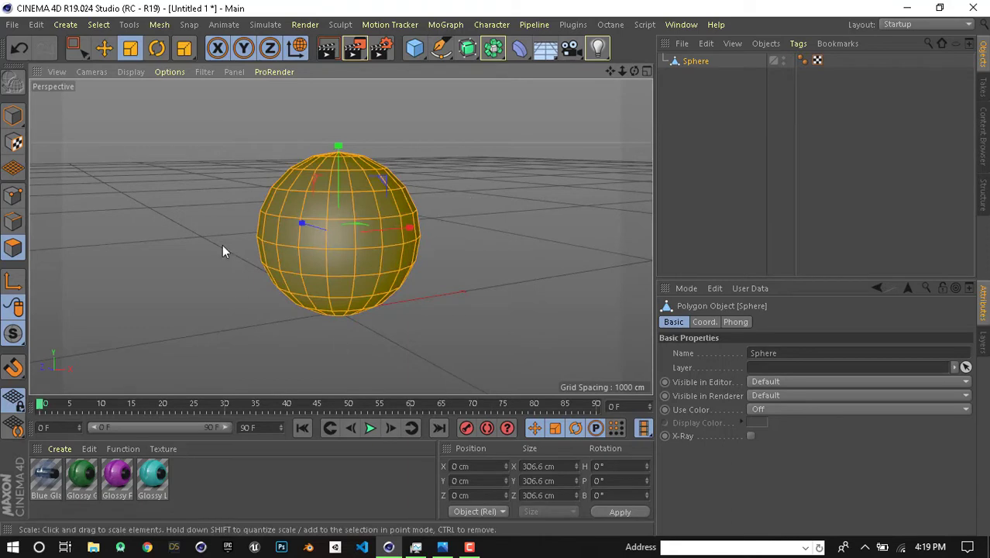
key(i)
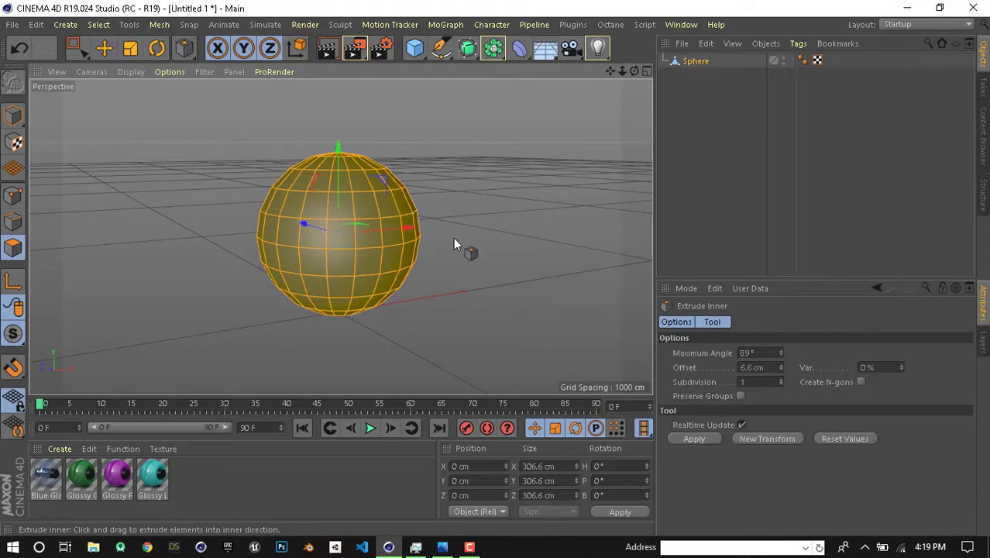
right_click(314, 173)
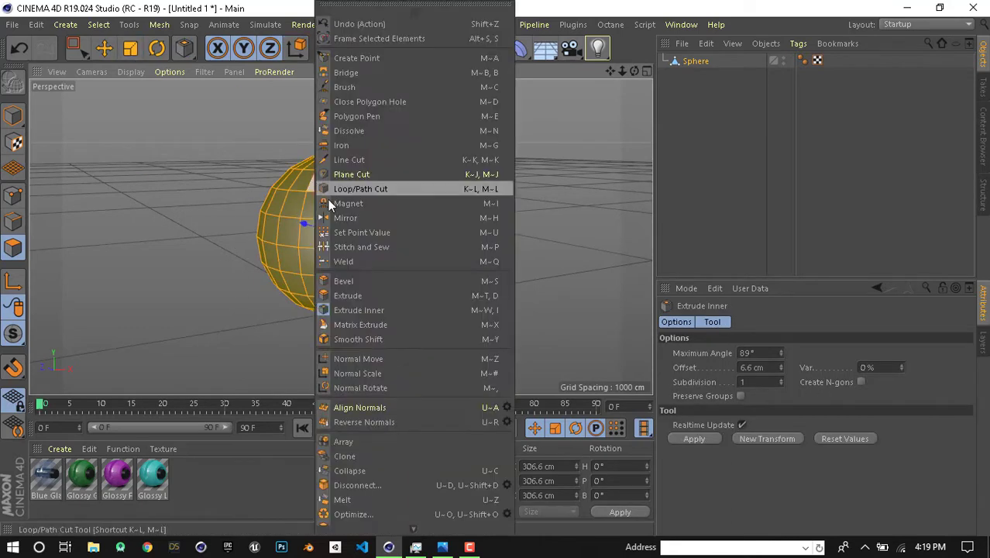
click(381, 308)
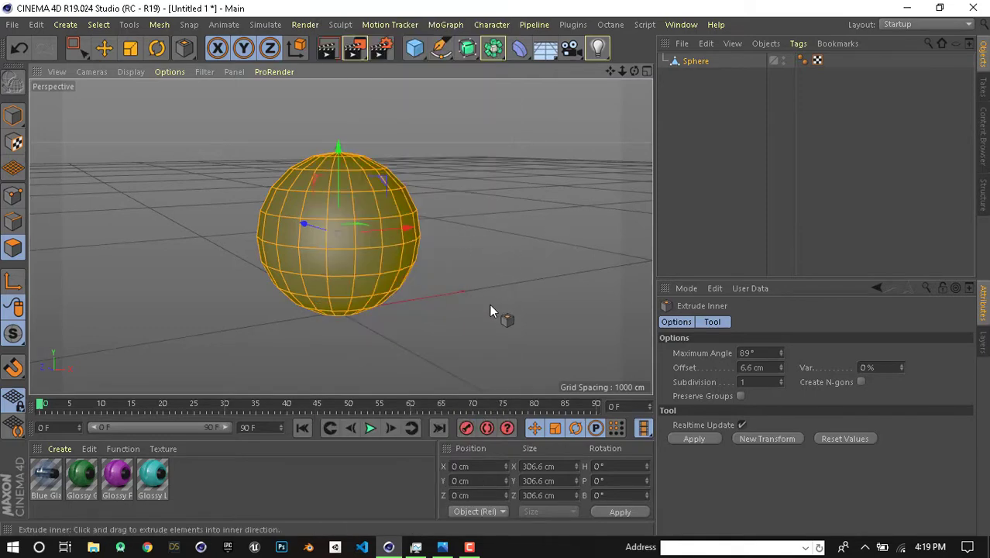
mouse_move(500, 313)
mouse_down()
mouse_move(457, 314)
mouse_move(505, 314)
mouse_up()
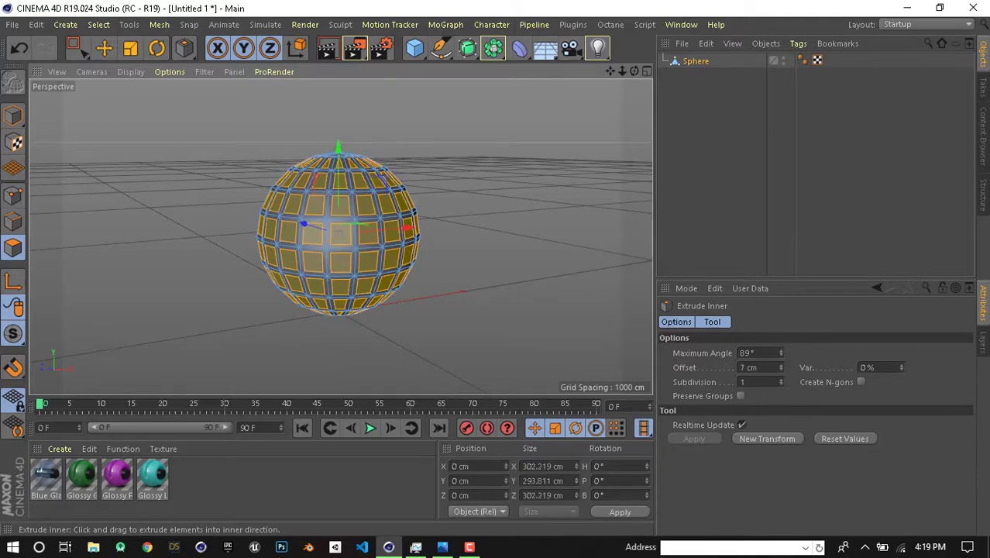
key(ctrl+z)
key(ctrl+z)
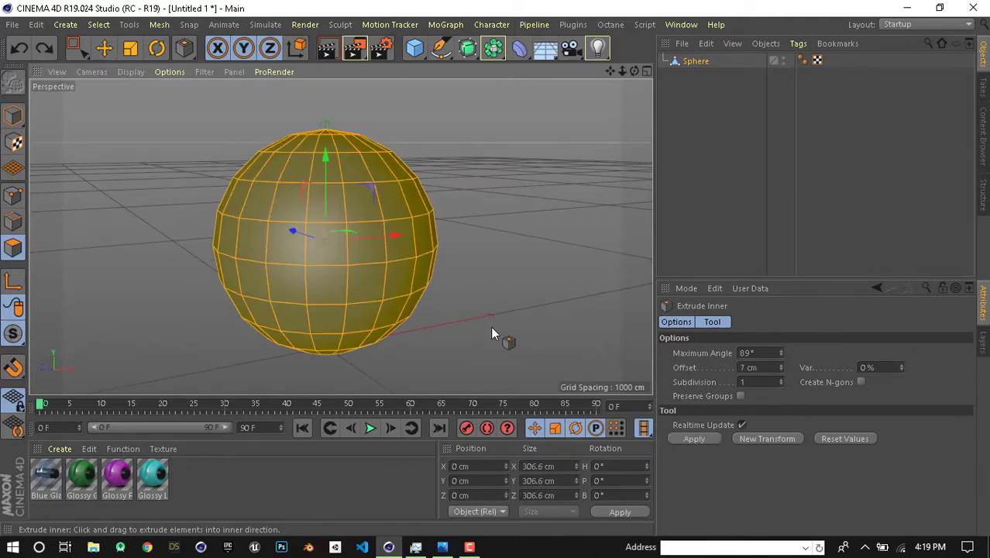
click(740, 396)
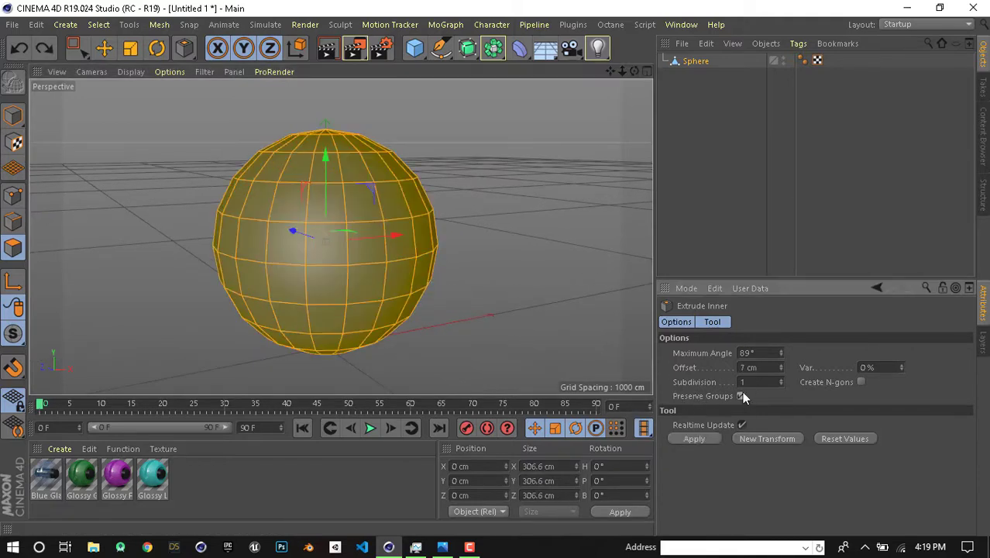
drag(488, 247, 492, 247)
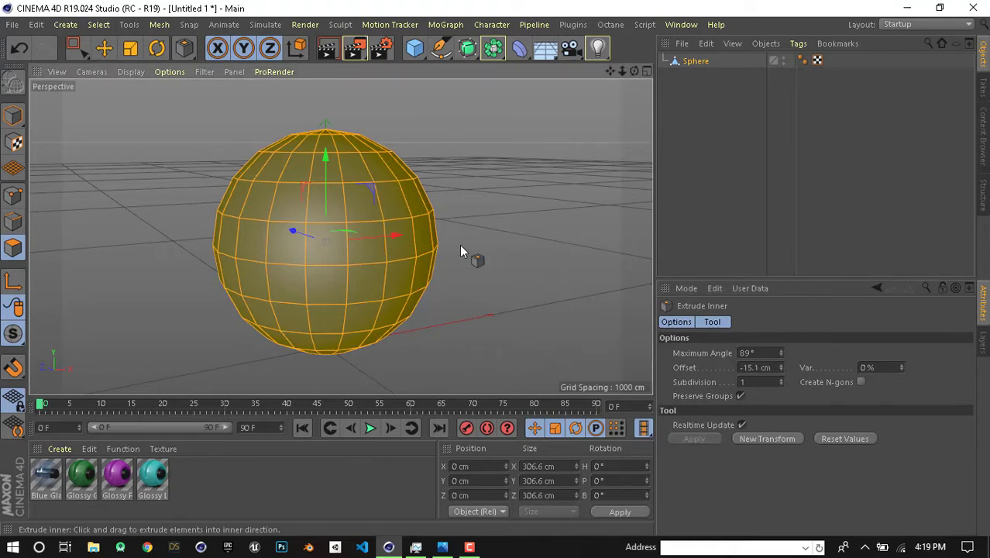
key(ctrl+z)
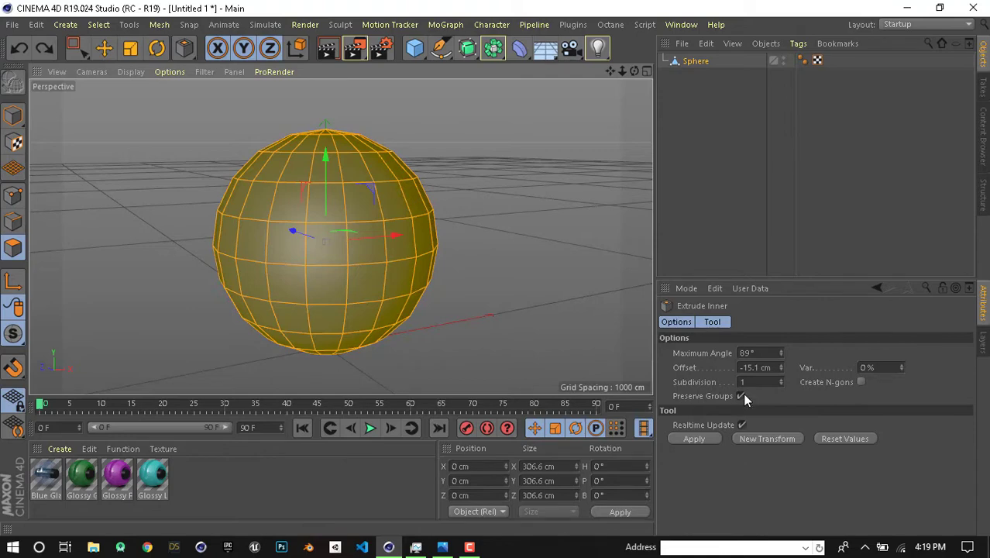
click(741, 396)
mouse_move(500, 300)
mouse_down()
mouse_move(515, 297)
mouse_move(500, 297)
mouse_up()
Step: Extrude the inset faces inward to about -10.4 cm and delete them to open the lattice
key(d)
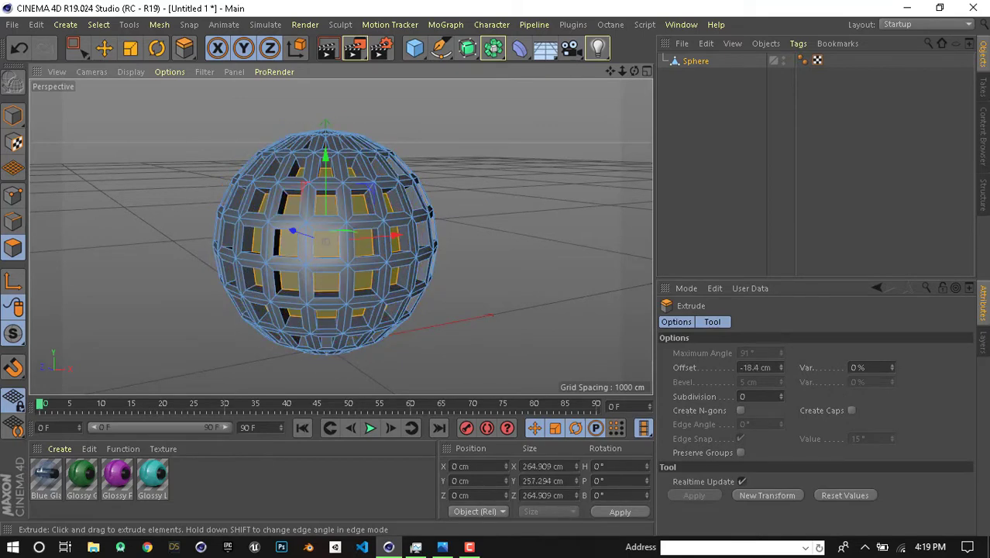
key(Delete)
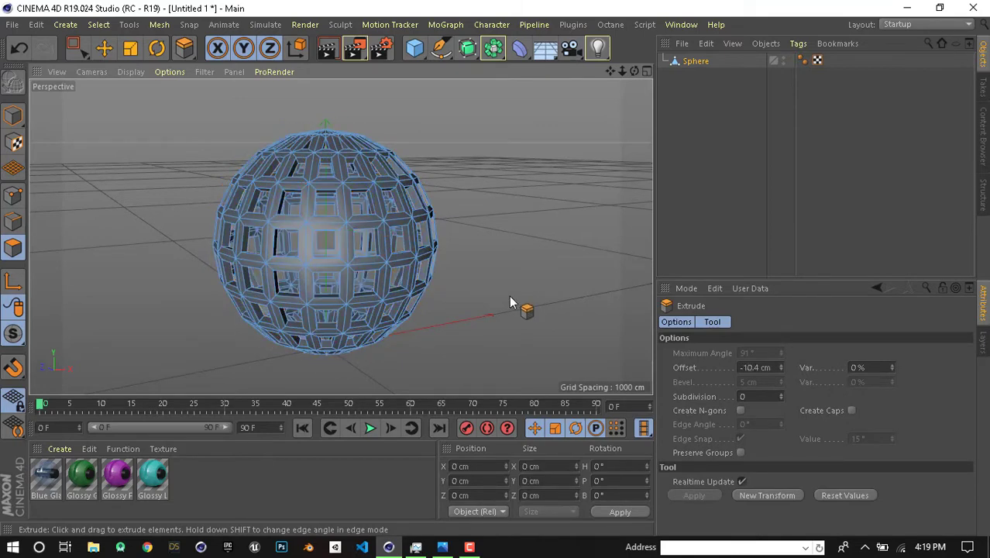
scroll(328, 241, up, 3)
mouse_move(328, 241)
alt+mouse_down()
mouse_move(373, 279)
mouse_move(391, 210)
alt+mouse_up()
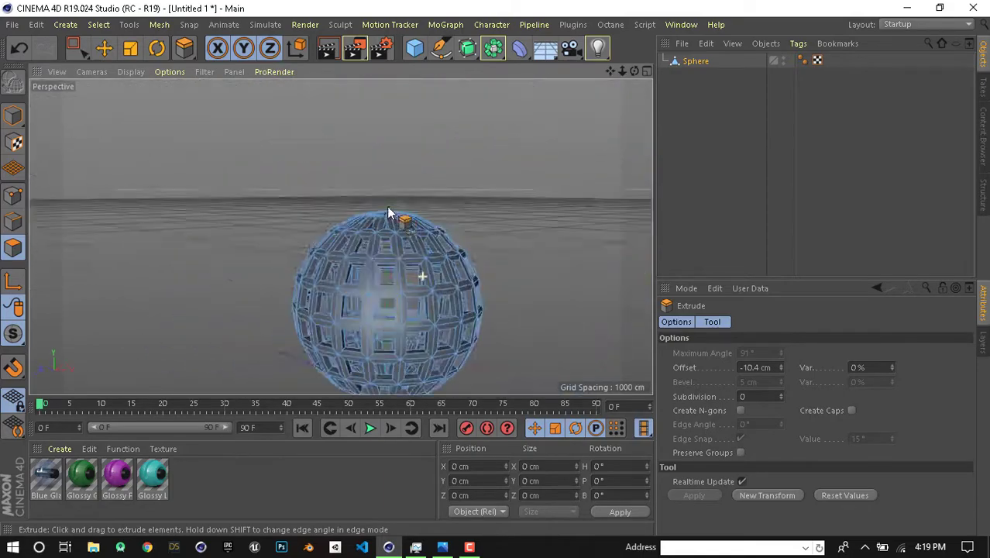
scroll(385, 272, down, 3)
scroll(409, 275, down, 3)
alt+middle_drag(408, 275, 387, 217)
scroll(388, 217, up, 3)
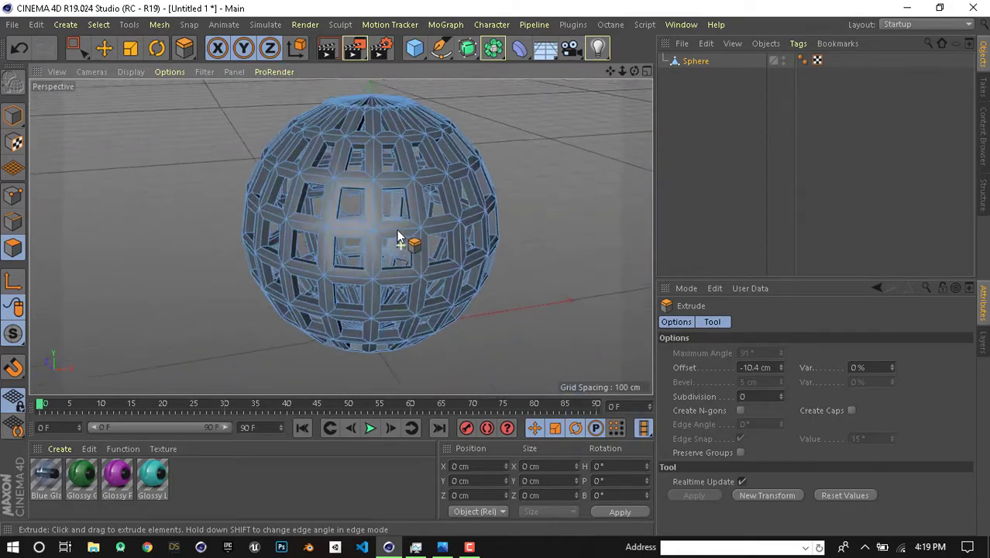
scroll(402, 239, down, 1)
Step: Deselect the sphere and orbit around the finished lattice cage of square openings
click(728, 147)
scroll(434, 248, down, 2)
key(alt+Tab)
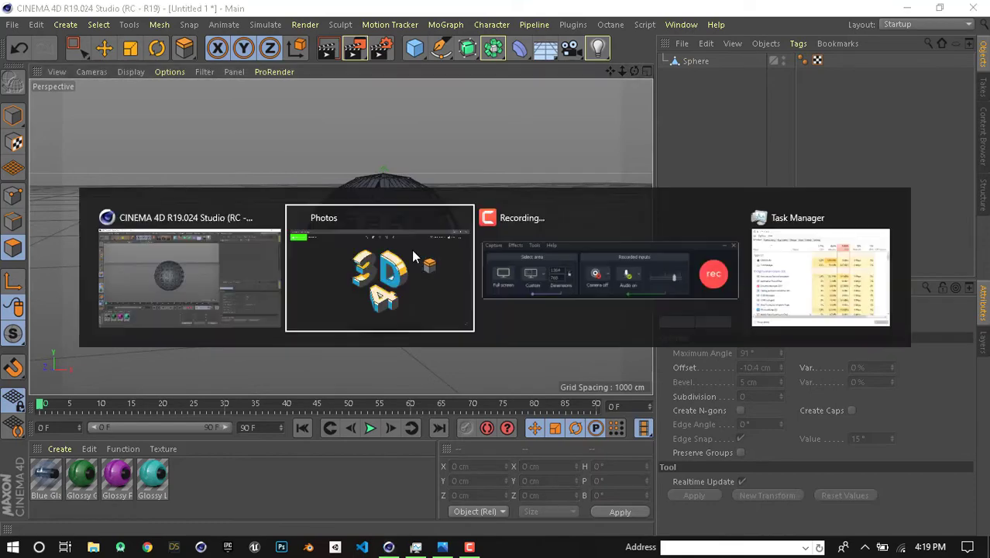
click(482, 249)
click(920, 484)
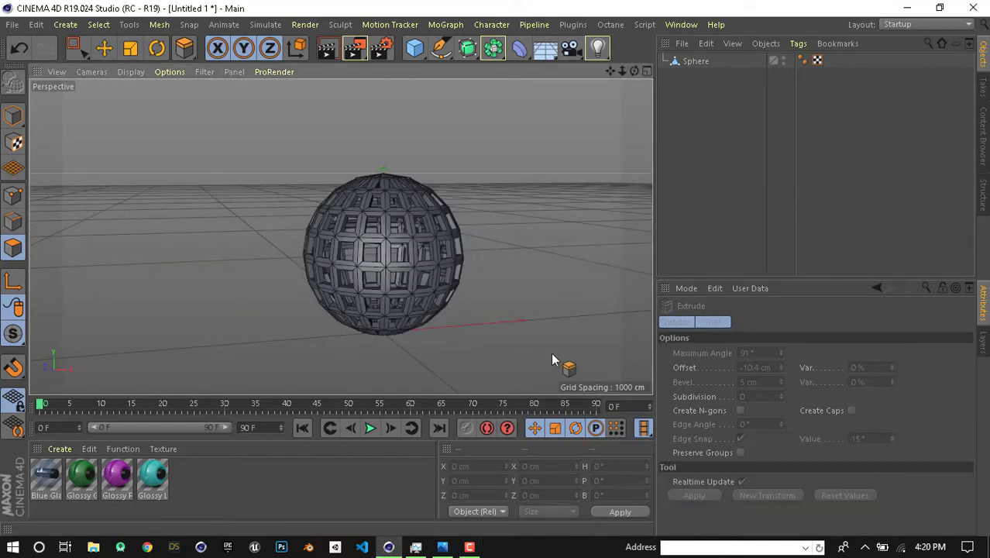
mouse_move(320, 261)
alt+mouse_down()
mouse_move(455, 249)
mouse_move(293, 221)
mouse_move(389, 287)
alt+mouse_up()
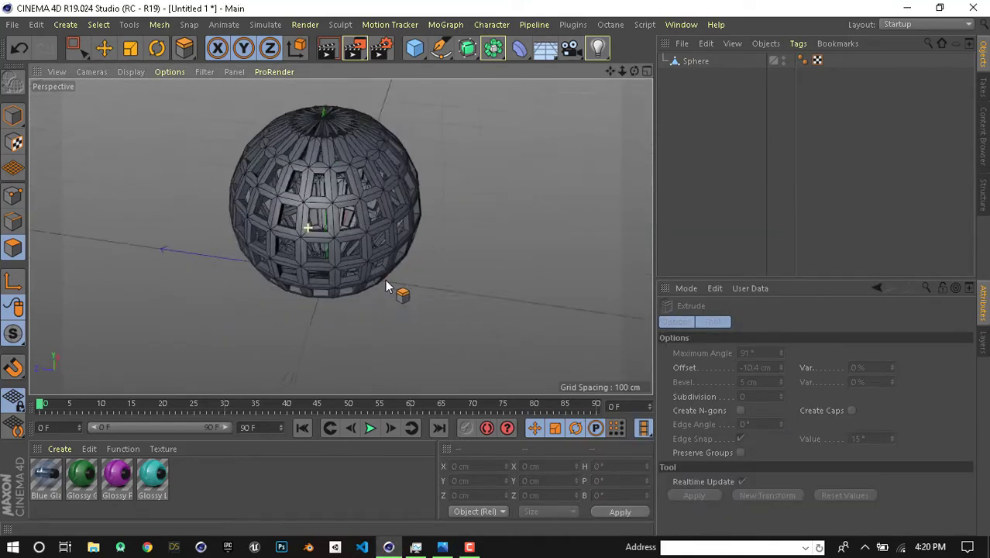
scroll(316, 210, up, 3)
mouse_move(316, 210)
alt+mouse_down()
mouse_move(365, 159)
mouse_move(457, 237)
mouse_move(376, 254)
alt+mouse_up()
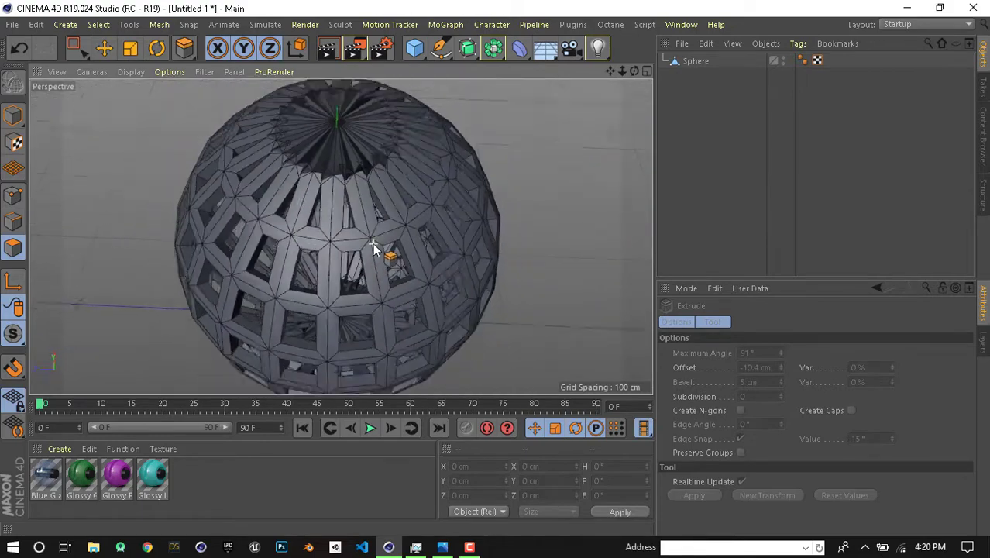
scroll(394, 194, down, 3)
mouse_move(393, 195)
alt+mouse_down()
mouse_move(431, 287)
mouse_move(405, 248)
mouse_move(434, 232)
alt+mouse_up()
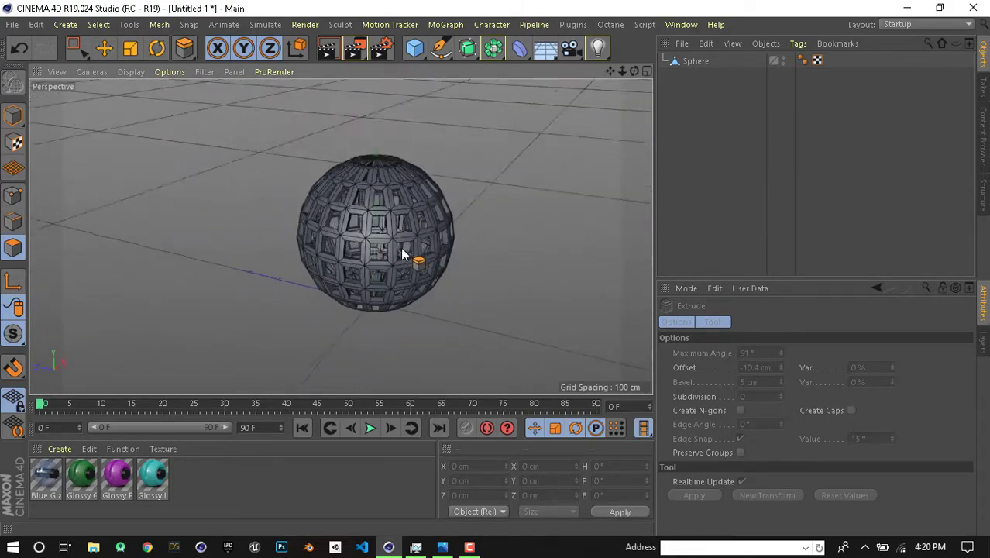
scroll(465, 295, down, 2)
key(alt+Tab)
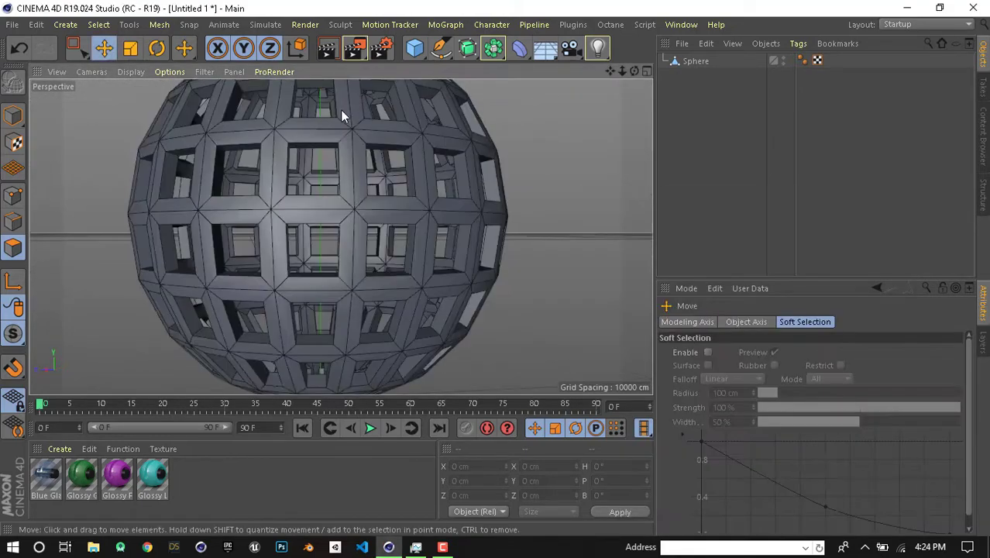
scroll(333, 140, down, 3)
mouse_move(329, 159)
alt+mouse_down()
mouse_move(347, 236)
mouse_move(374, 254)
mouse_move(356, 239)
alt+mouse_up()
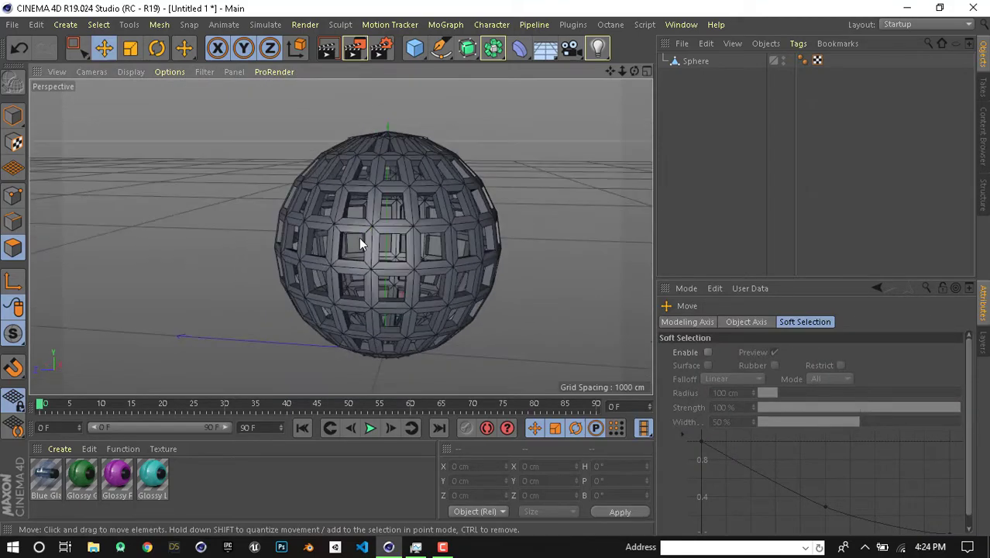
scroll(383, 254, up, 2)
mouse_move(452, 198)
alt+mouse_down()
mouse_move(460, 219)
mouse_move(349, 177)
mouse_move(347, 284)
alt+mouse_up()
scroll(413, 204, down, 2)
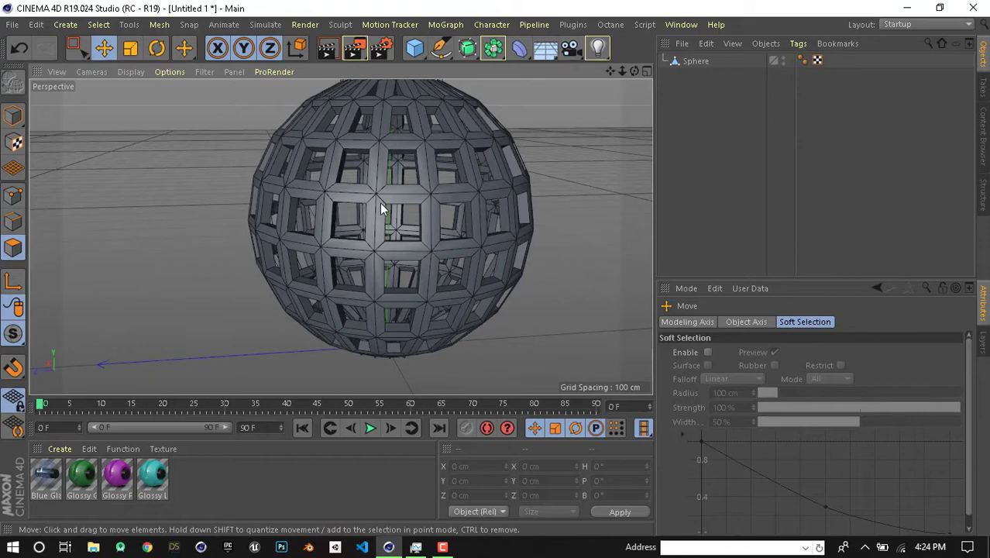
scroll(380, 203, down, 3)
alt+drag(420, 195, 397, 182)
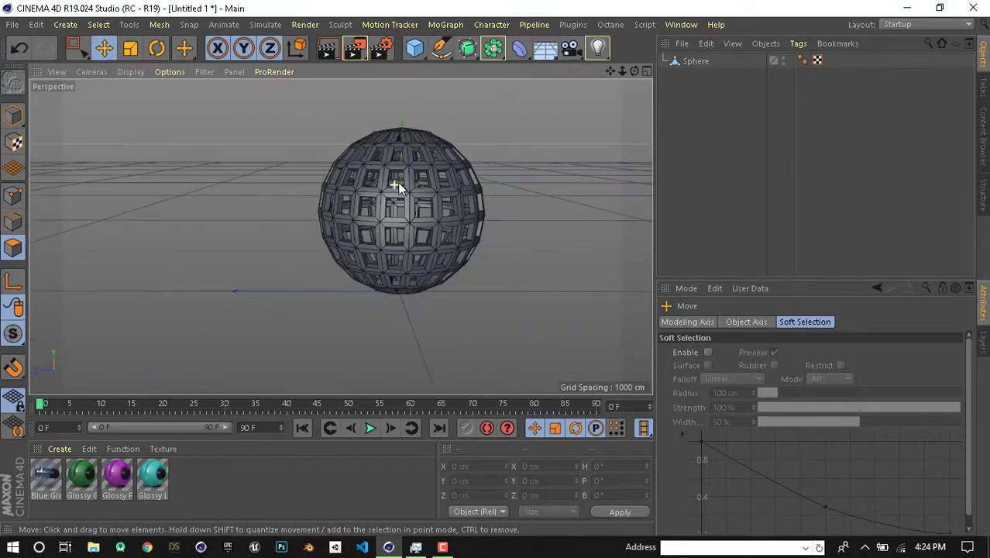
scroll(403, 186, up, 4)
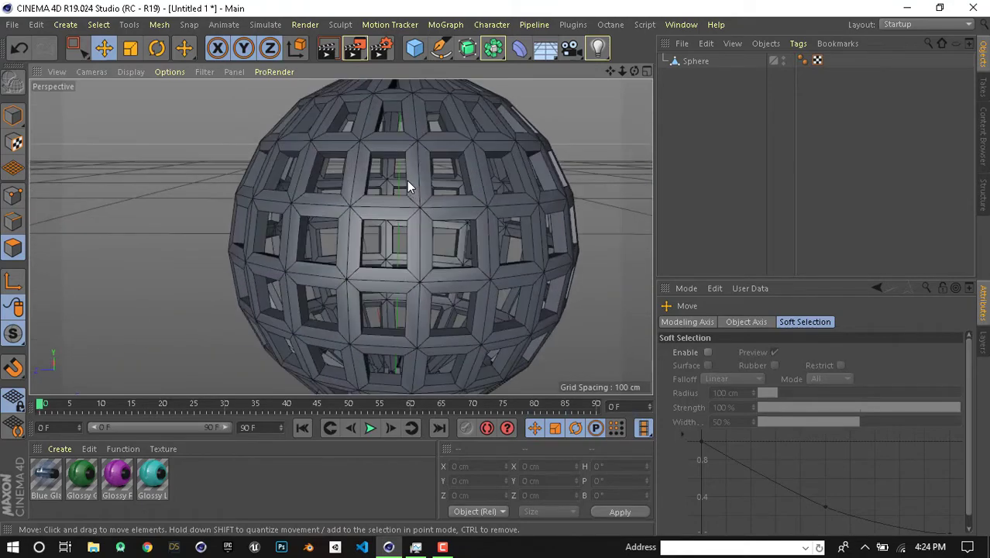
scroll(407, 181, down, 3)
mouse_move(367, 203)
alt+mouse_down()
mouse_move(450, 228)
mouse_move(382, 216)
alt+mouse_up()
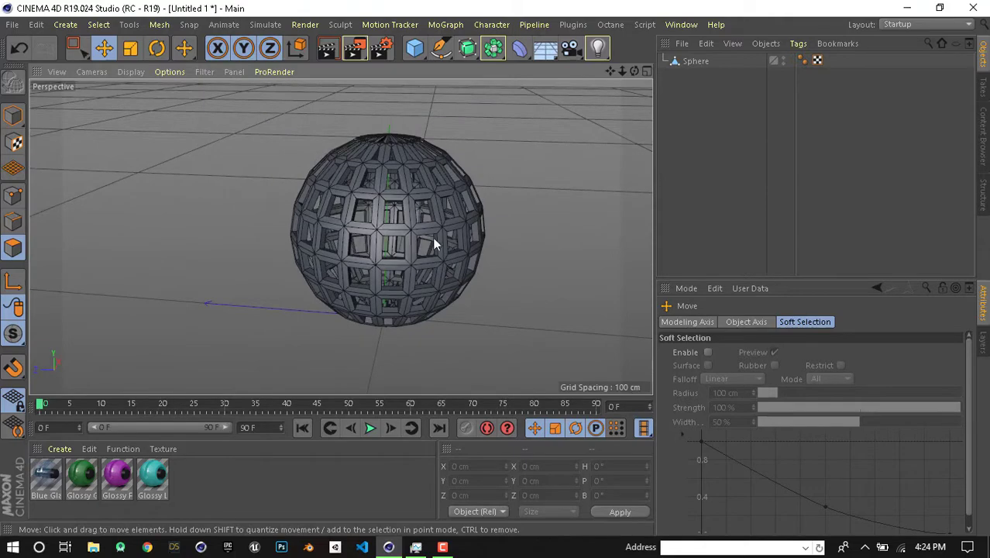
mouse_move(434, 243)
alt+mouse_down()
mouse_move(413, 221)
mouse_move(386, 224)
alt+mouse_up()
scroll(398, 214, up, 3)
scroll(398, 215, up, 2)
scroll(362, 218, down, 4)
scroll(380, 227, down, 1)
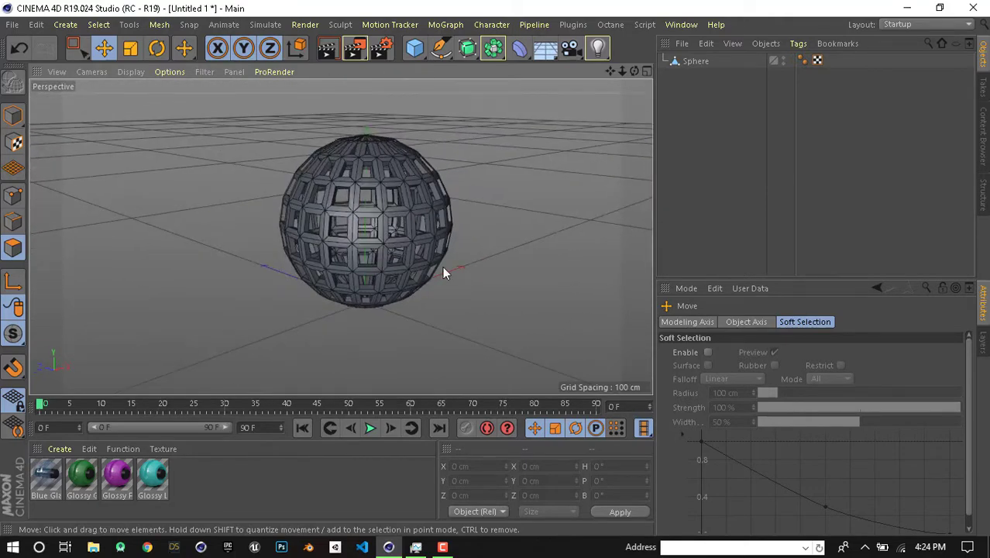
click(687, 62)
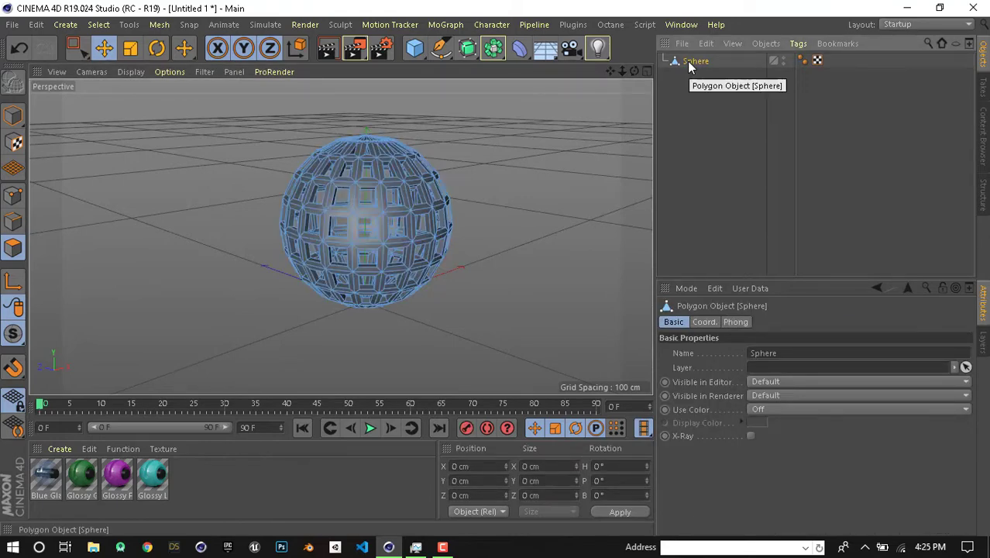
Step: Delete the lattice sphere, add a MoGraph MoText object, and show its Object settings
key(Delete)
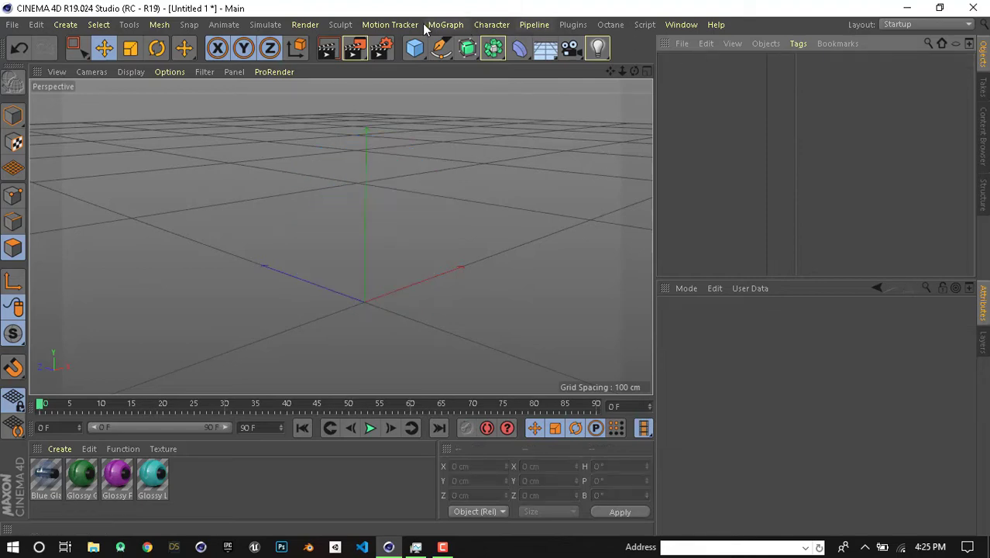
click(446, 24)
click(447, 24)
click(447, 24)
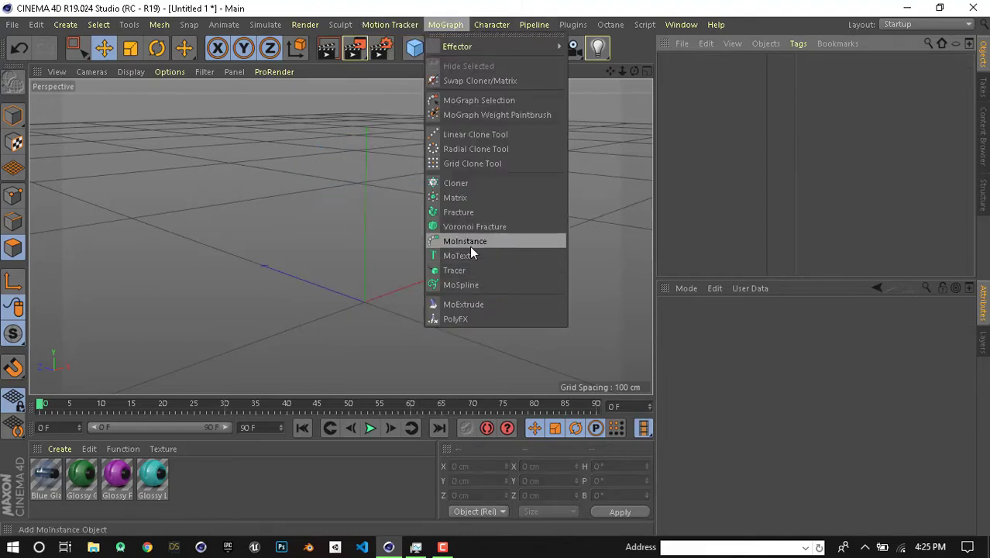
click(464, 255)
alt+drag(465, 256, 465, 250)
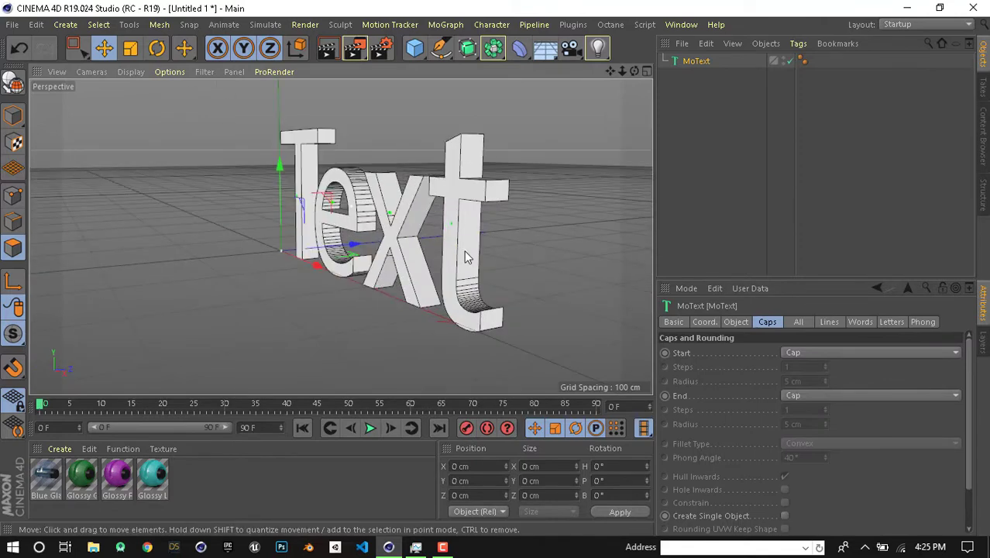
click(737, 322)
Step: Replace the word Text with 'S' and set alignment to Middle
key(BackSpace)
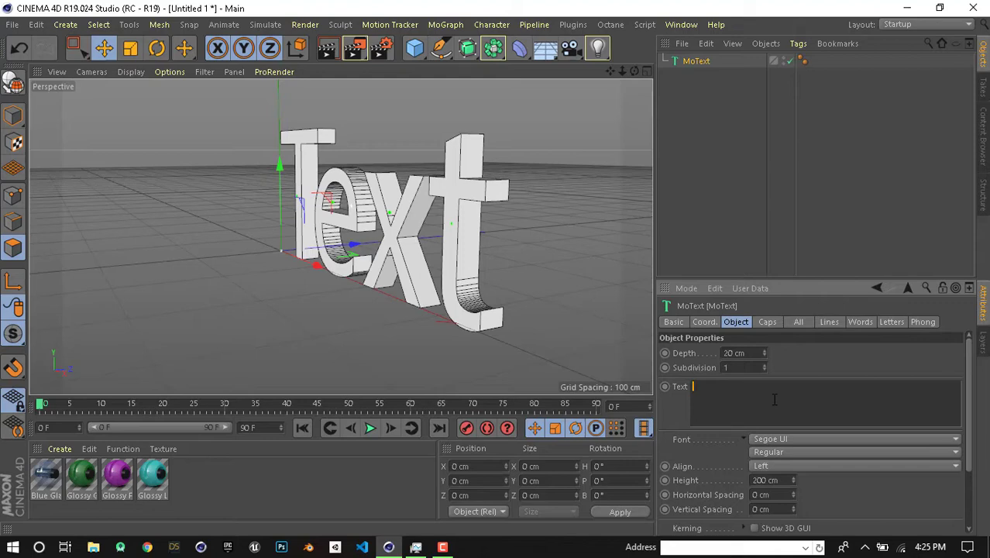
text(S)
click(806, 464)
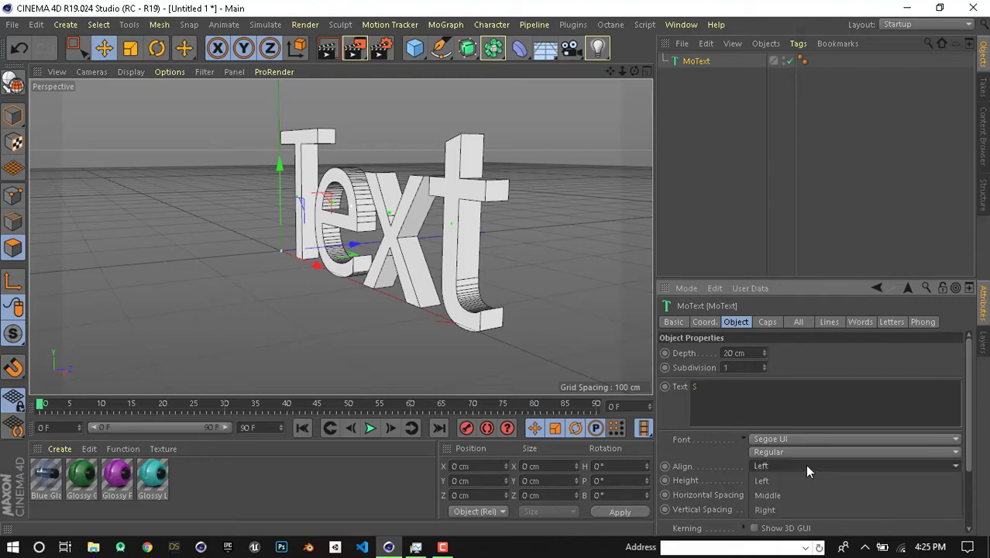
click(798, 496)
scroll(829, 492, down, 3)
mouse_move(170, 232)
alt+mouse_down()
mouse_move(205, 217)
mouse_move(250, 173)
mouse_move(337, 228)
alt+mouse_up()
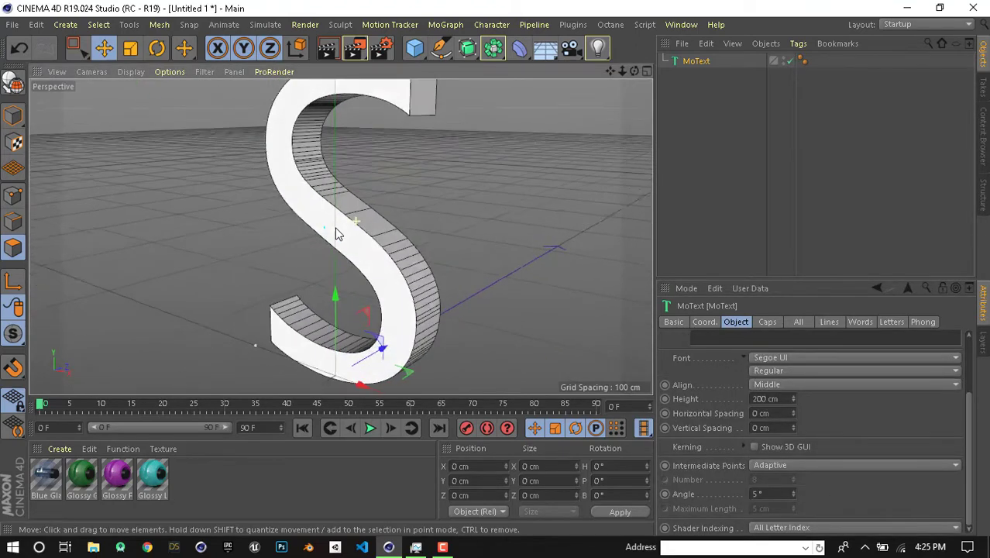
scroll(714, 363, up, 3)
Step: Set Depth 50 cm, Subdivision 10, and Subdivided intermediate points with 81 cm maximum length
click(746, 354)
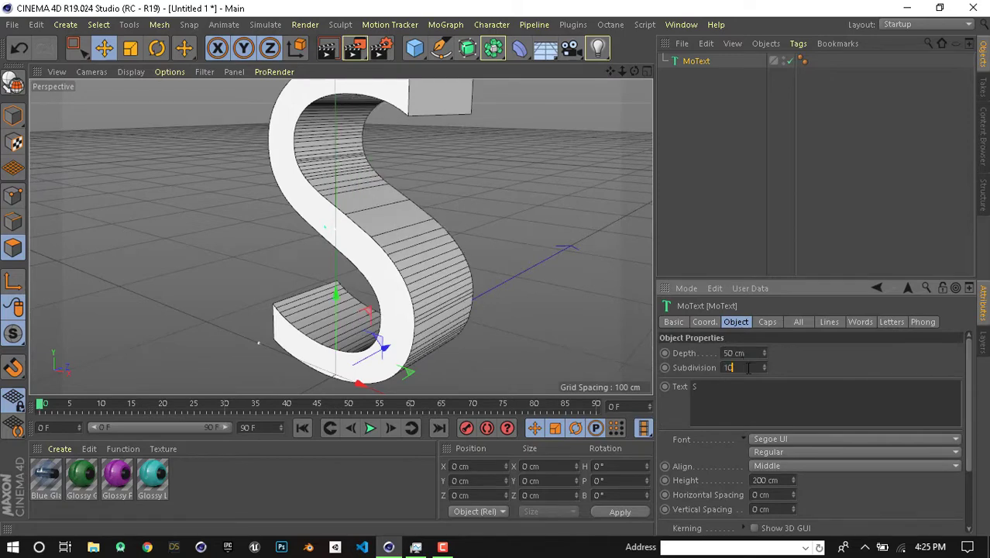
key(Return)
scroll(736, 419, down, 3)
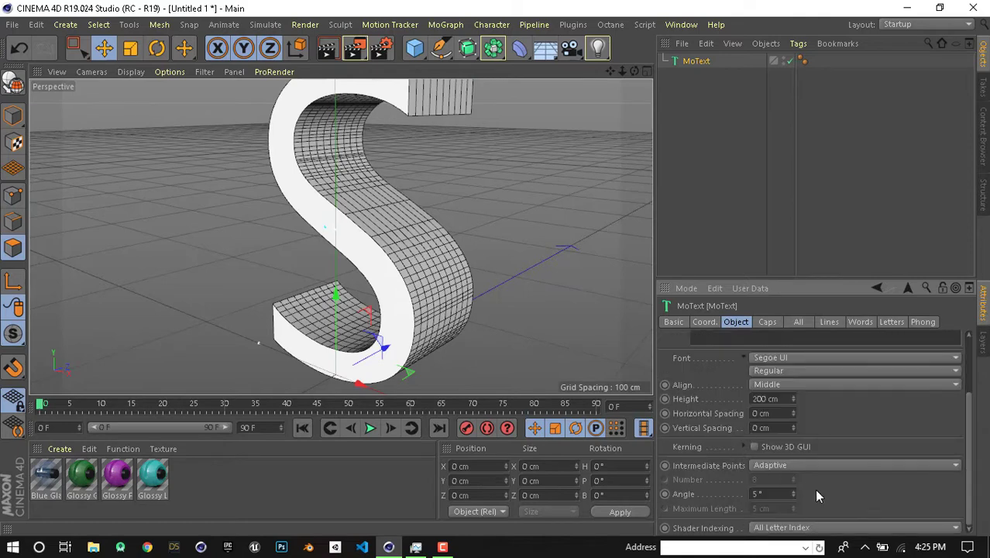
click(811, 465)
click(810, 456)
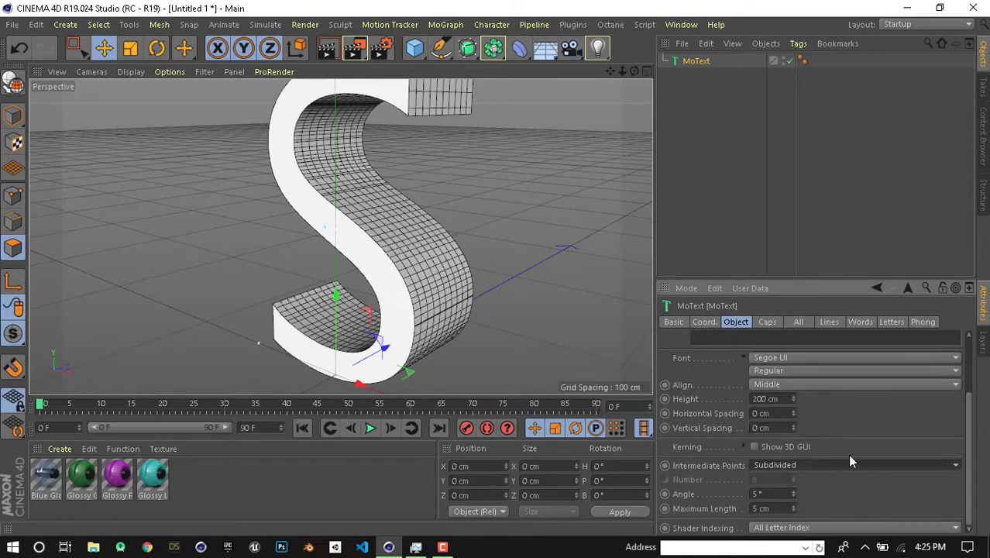
drag(792, 507, 806, 465)
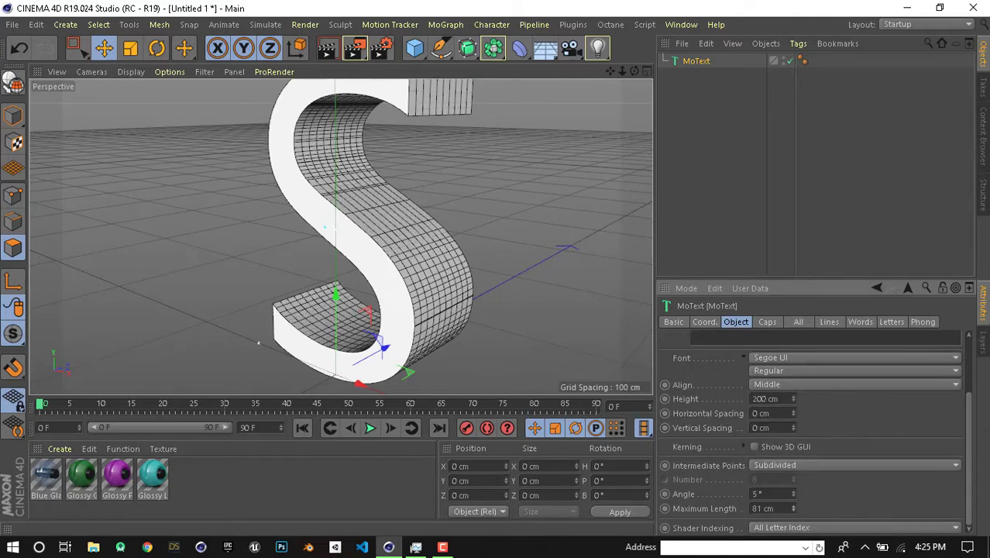
Step: Set both Start and End caps to Fillet Cap with 2 steps and a 10 cm radius
click(763, 323)
click(806, 353)
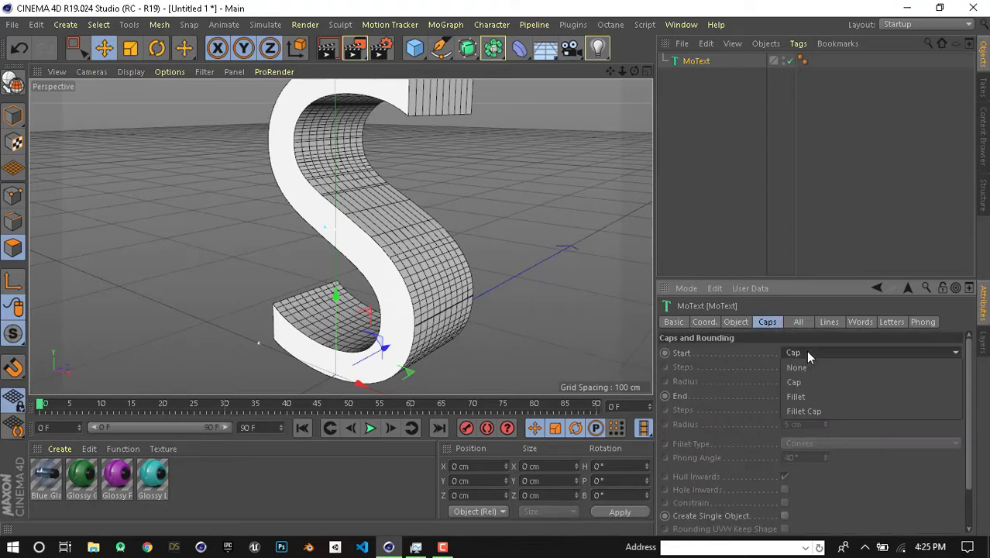
click(806, 412)
click(806, 395)
click(811, 452)
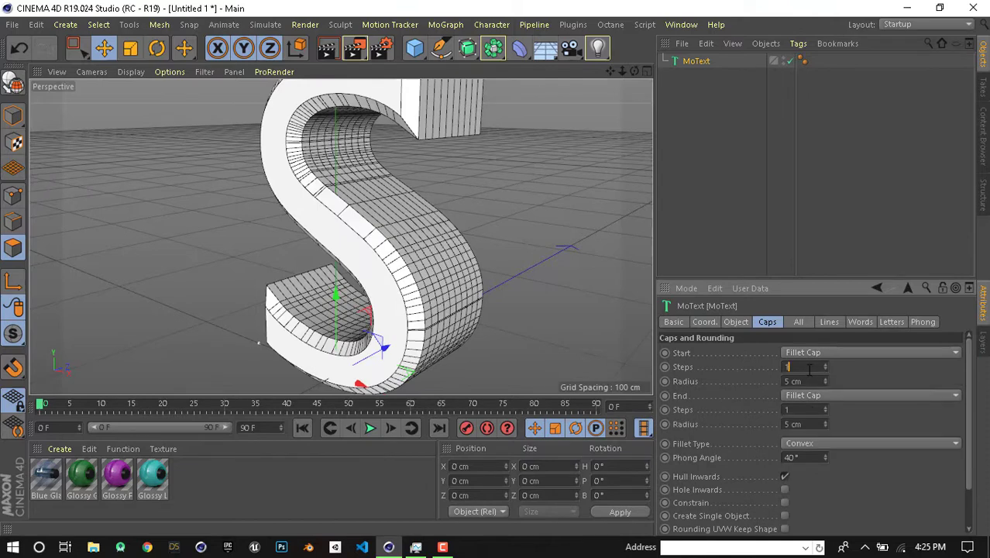
key(Return)
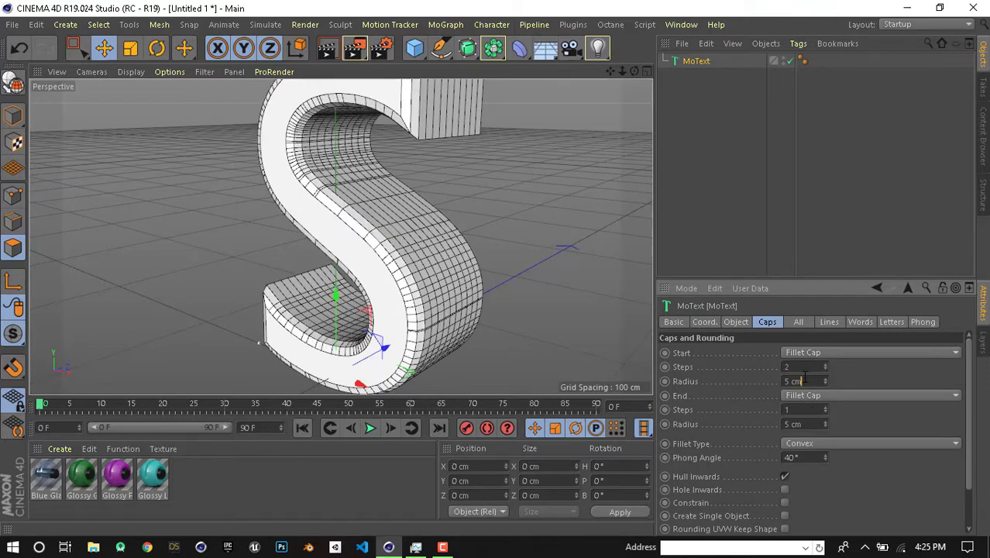
text(10)
key(Return)
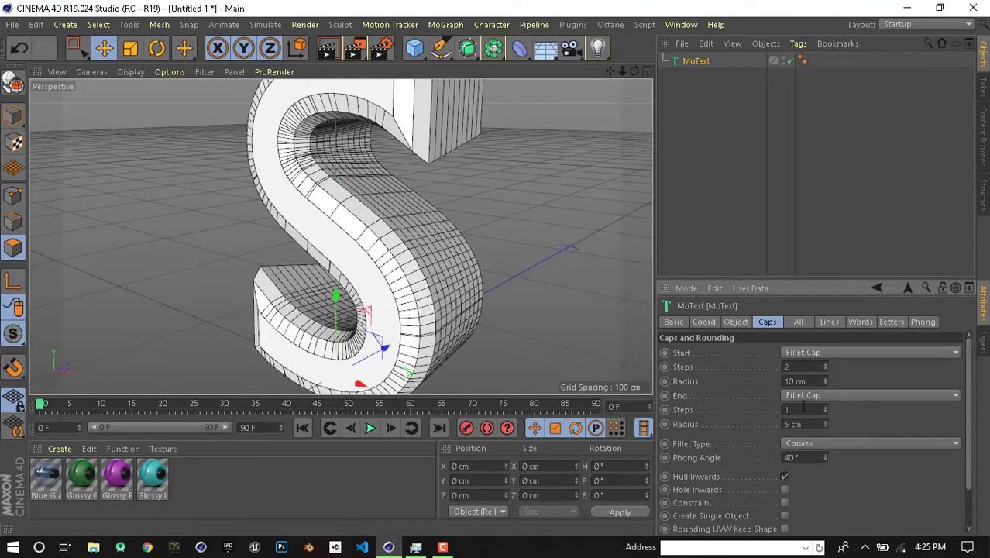
text(2)
key(Return)
text(10)
key(Return)
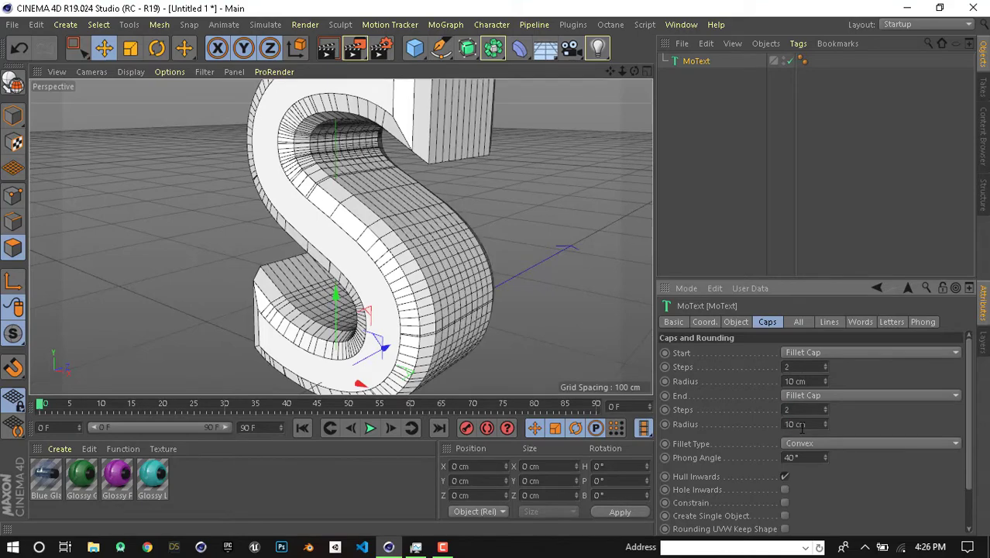
mouse_move(326, 155)
alt+mouse_down()
mouse_move(410, 212)
mouse_move(142, 213)
mouse_move(466, 211)
alt+mouse_up()
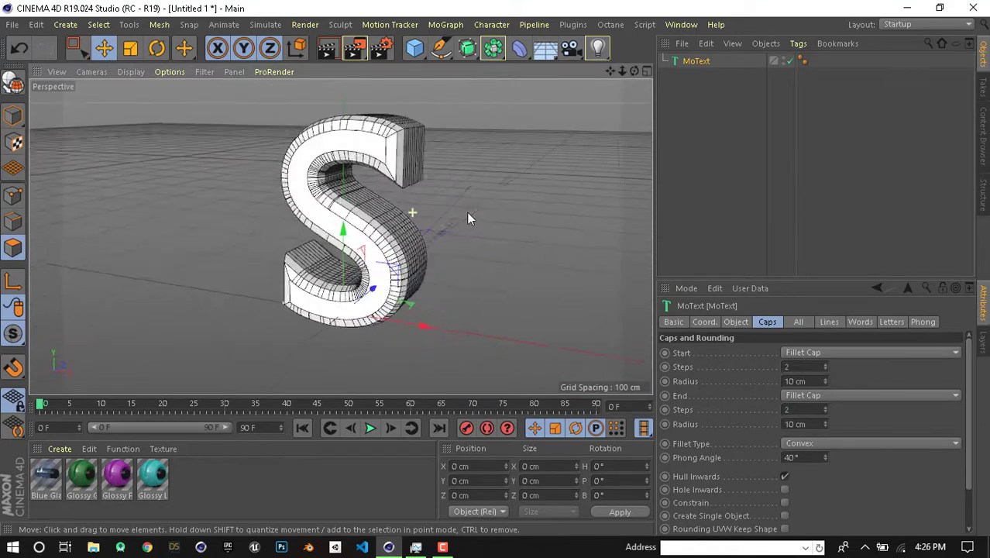
Step: Mesh the caps as Quadrangles on a Regular Grid with a 10 cm width
scroll(840, 473, down, 2)
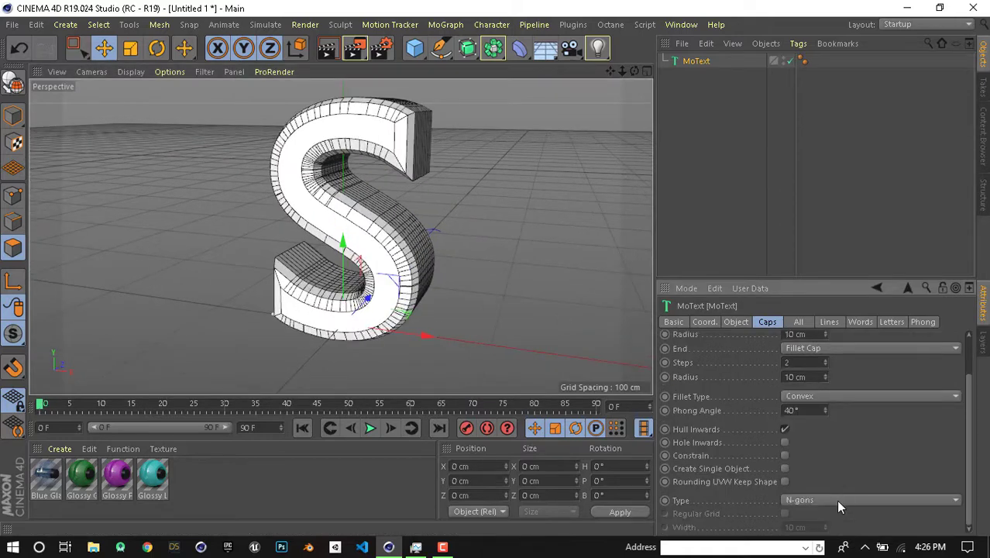
click(840, 502)
click(819, 469)
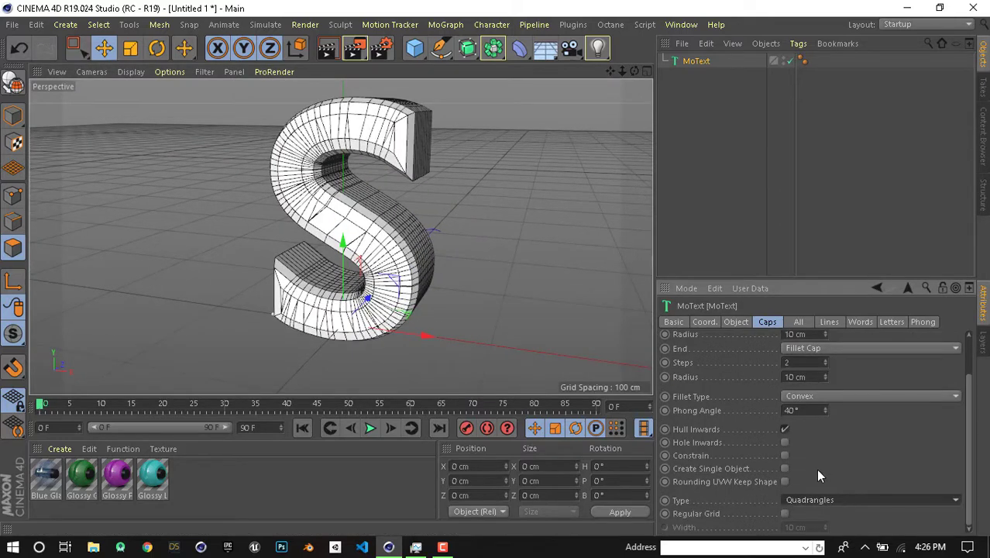
click(785, 514)
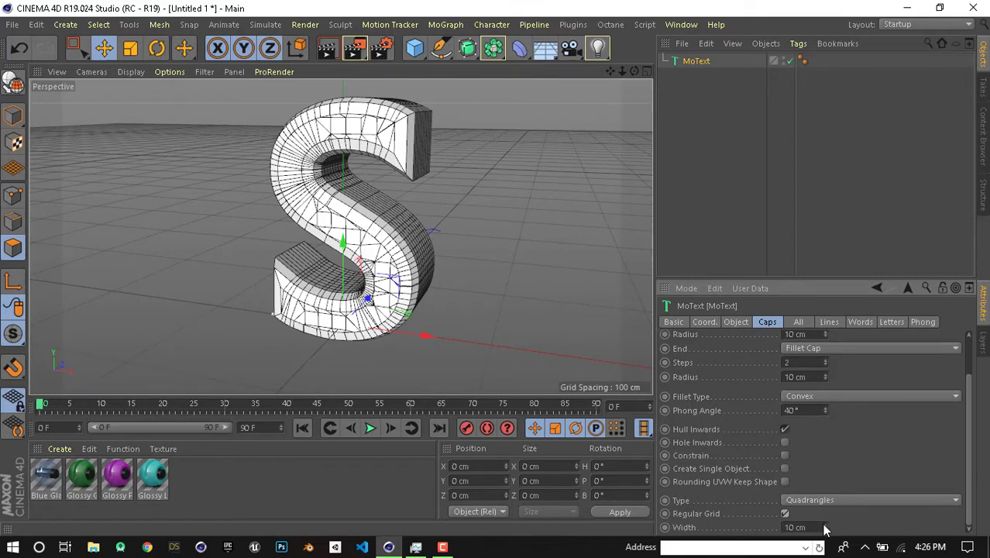
click(826, 530)
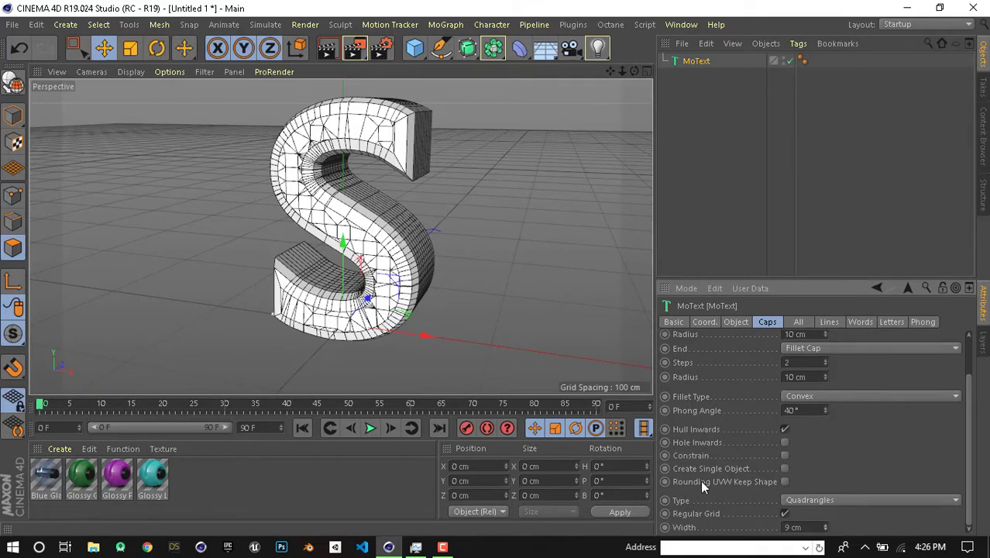
text(0)
key(Return)
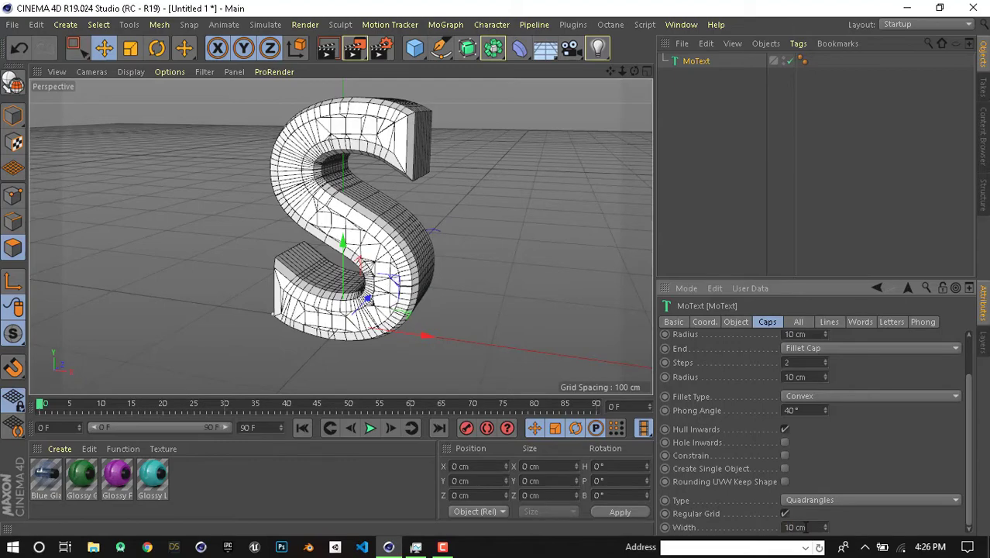
mouse_move(327, 222)
alt+mouse_down()
mouse_move(369, 202)
mouse_move(368, 191)
alt+mouse_up()
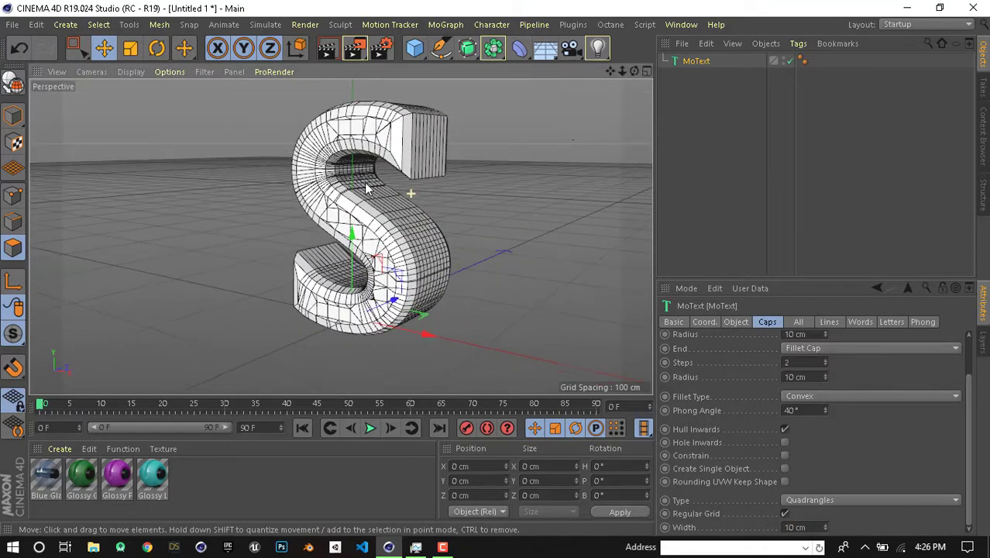
Step: Merge the S text and its children into one polygon object, MoText.1, via Connect Objects + Delete
key(alt+g)
right_click(698, 76)
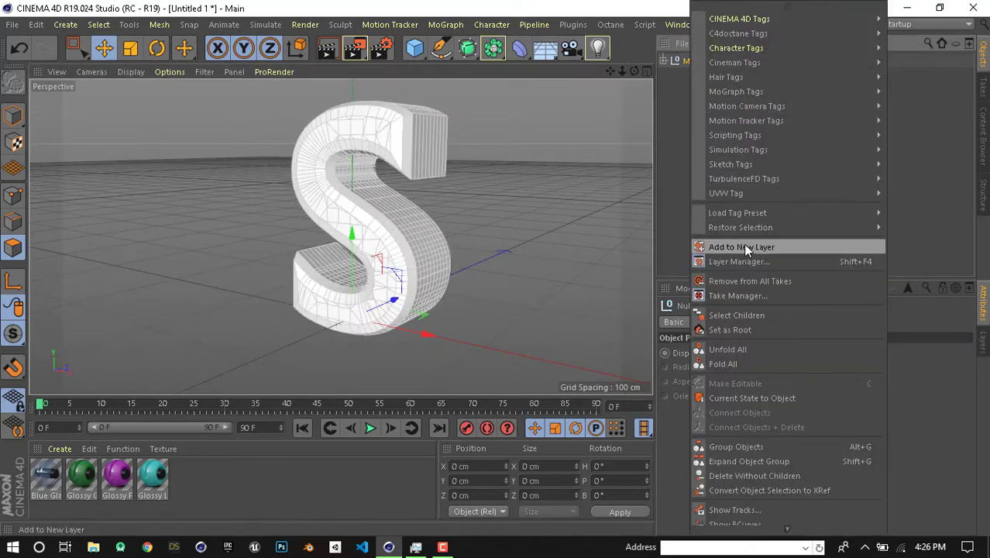
click(737, 316)
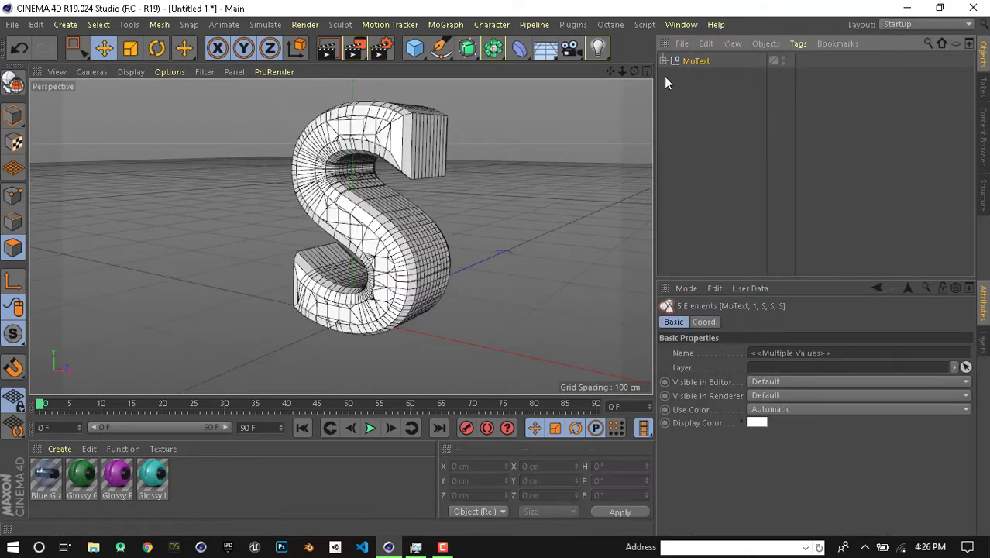
right_click(694, 62)
click(760, 423)
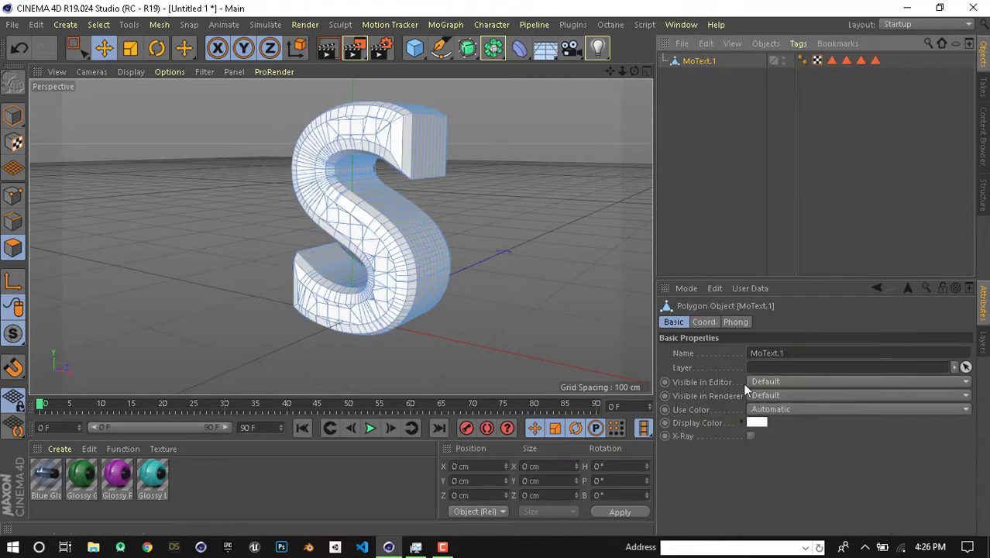
mouse_move(436, 169)
alt+mouse_down()
mouse_move(500, 207)
mouse_move(455, 190)
alt+mouse_up()
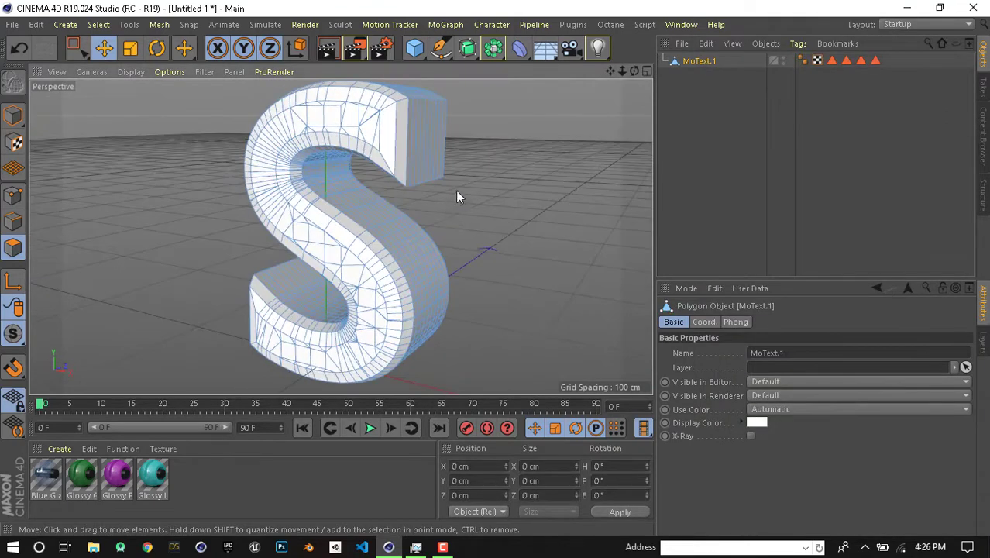
Step: Select all points, then all polygons, and run Optimize on the S mesh each time
click(12, 195)
alt+drag(250, 208, 393, 235)
key(ctrl+a)
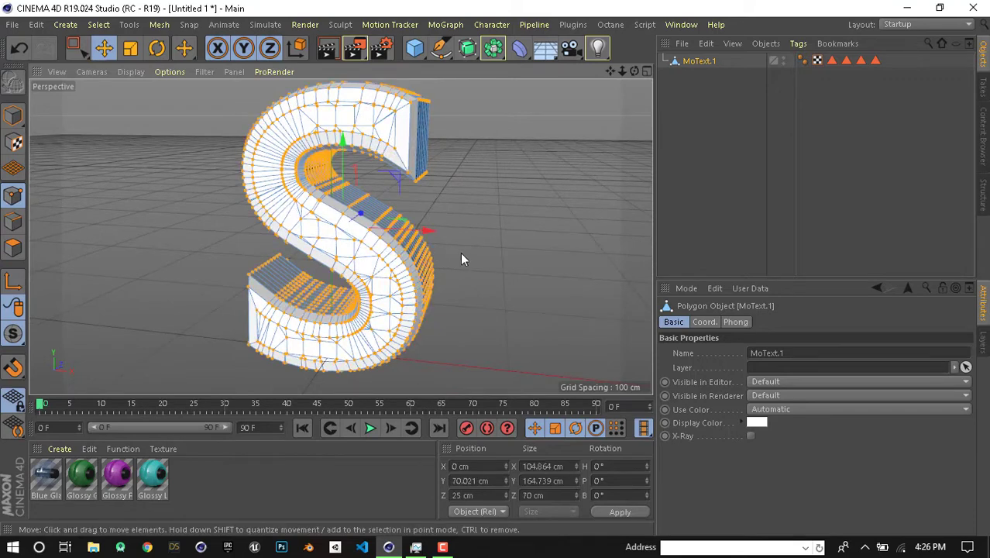
right_click(368, 206)
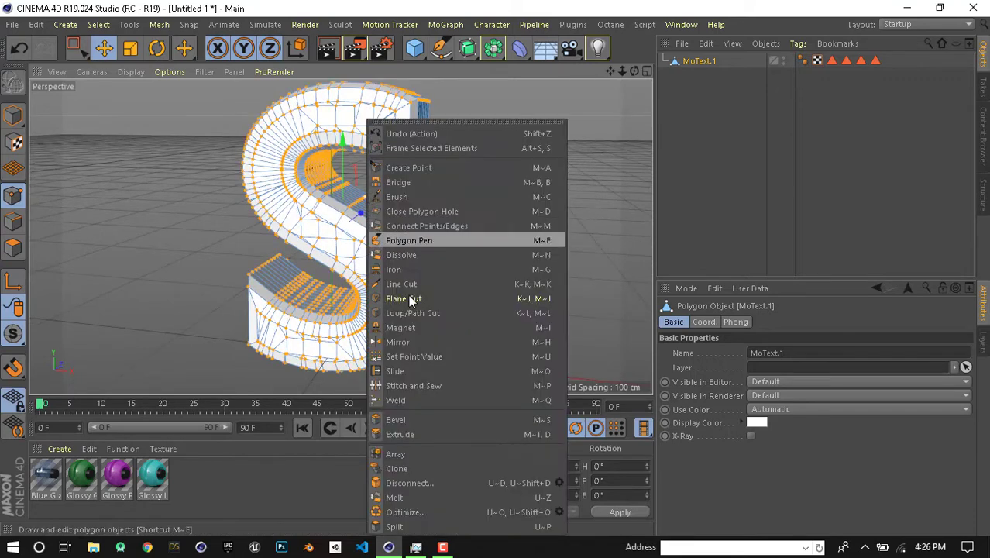
click(408, 506)
click(14, 246)
key(ctrl+a)
right_click(319, 101)
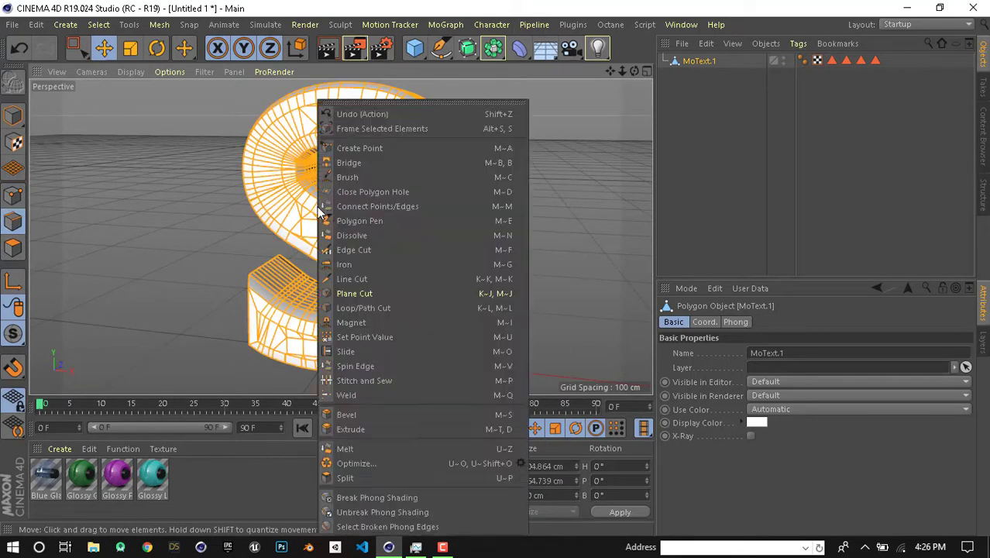
click(366, 463)
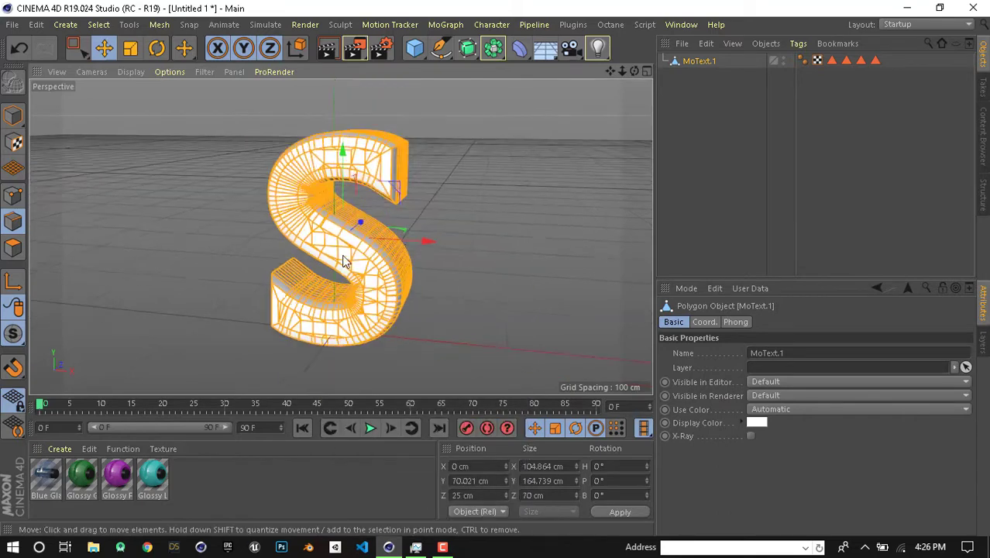
mouse_move(387, 294)
alt+mouse_down()
mouse_move(435, 261)
mouse_move(455, 87)
alt+mouse_up()
Step: Place MoText.1 under a Polygon Reduction generator at 90% strength, leaving 502 triangles
drag(494, 48, 646, 144)
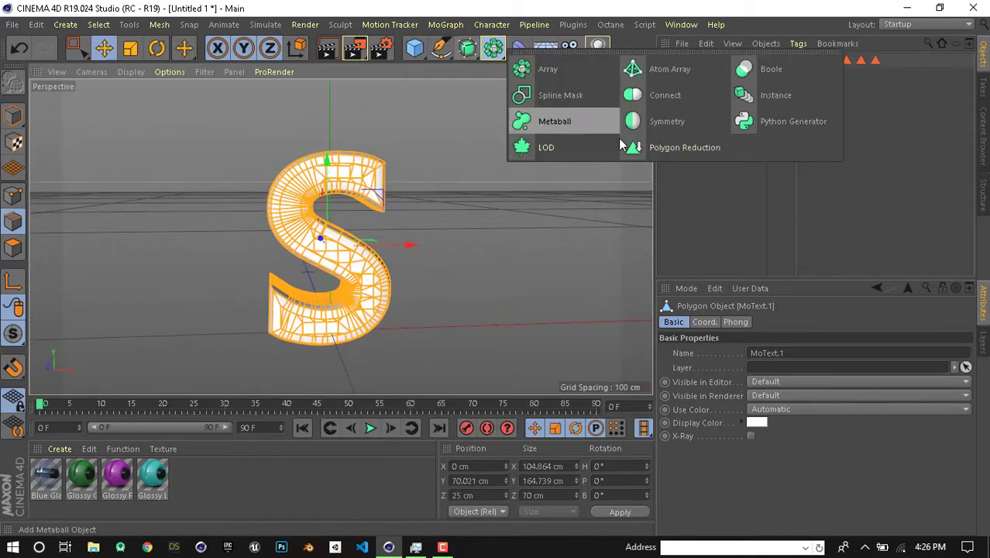
alt+drag(424, 211, 312, 237)
scroll(322, 260, up, 2)
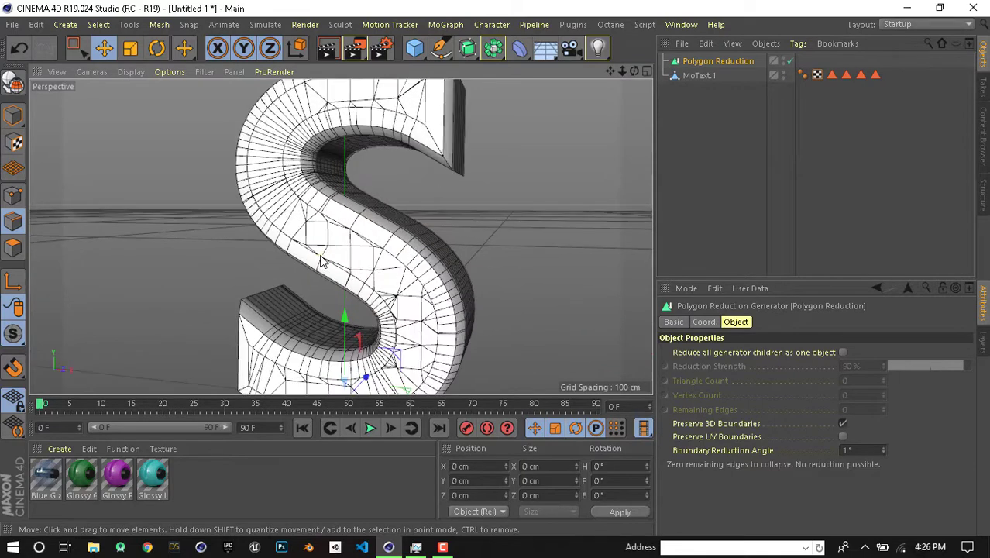
scroll(364, 264, down, 1)
alt+drag(366, 265, 380, 248)
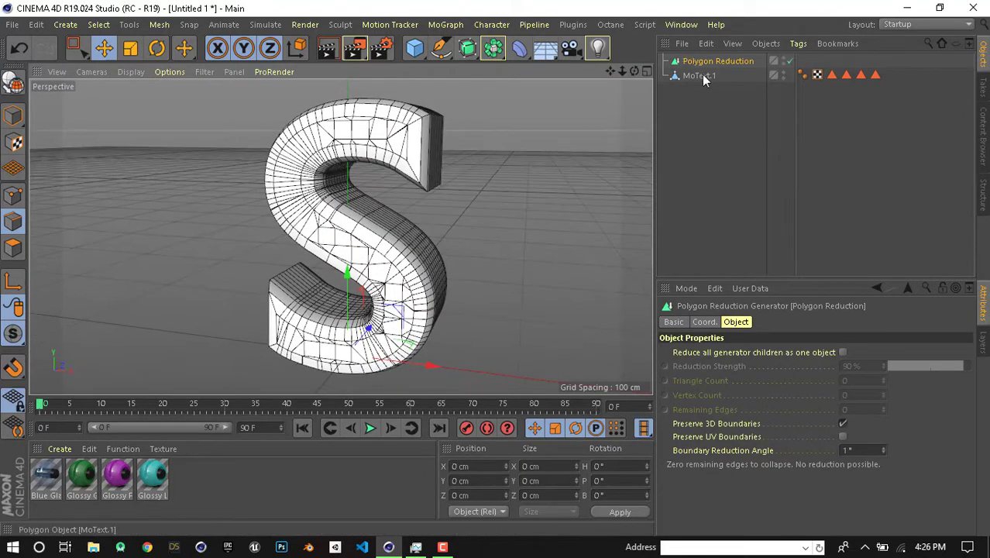
drag(698, 75, 712, 60)
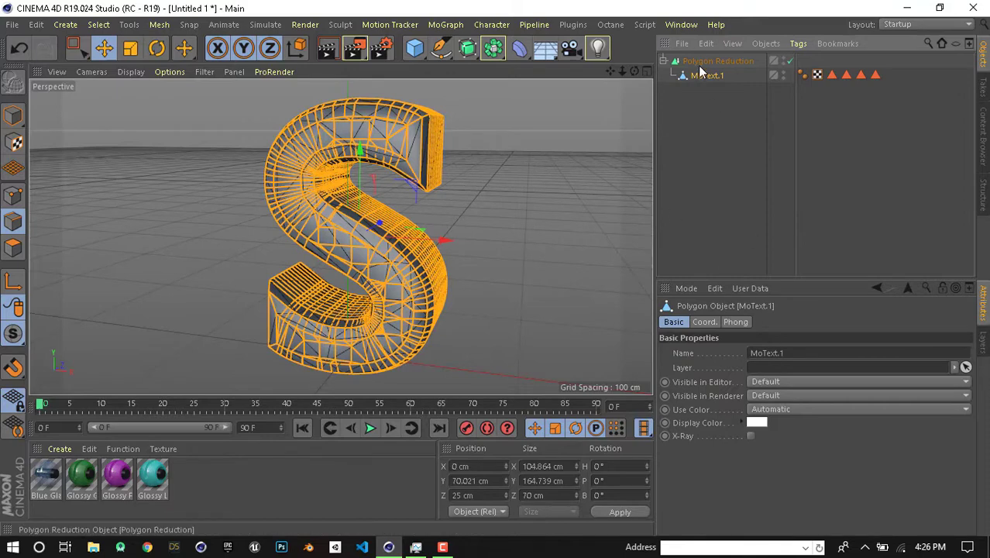
click(713, 61)
scroll(911, 365, up, 1)
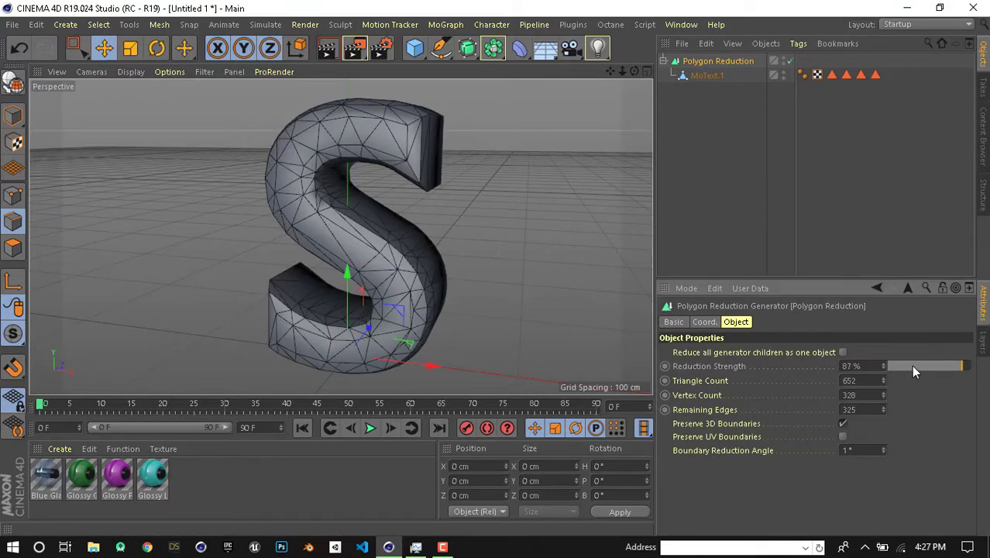
scroll(911, 362, down, 1)
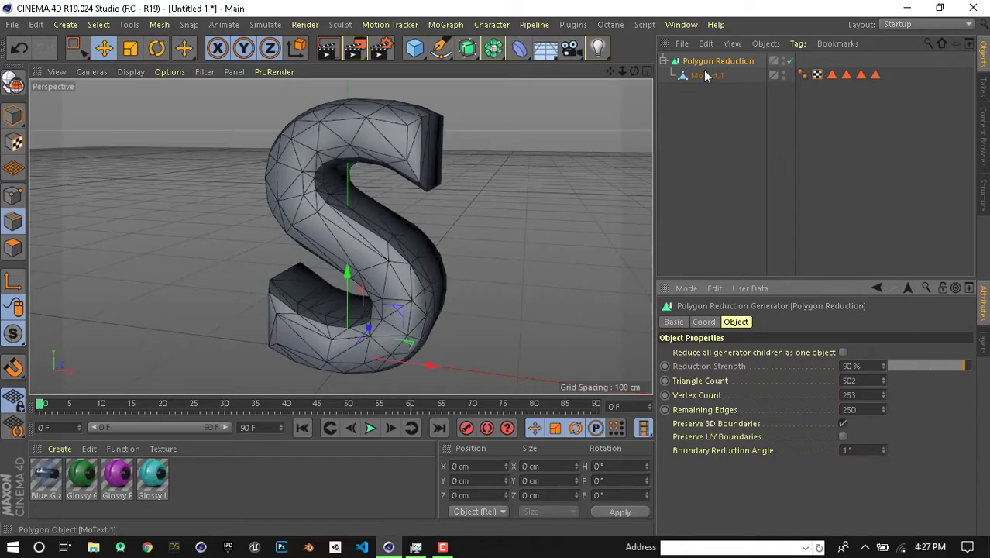
click(664, 60)
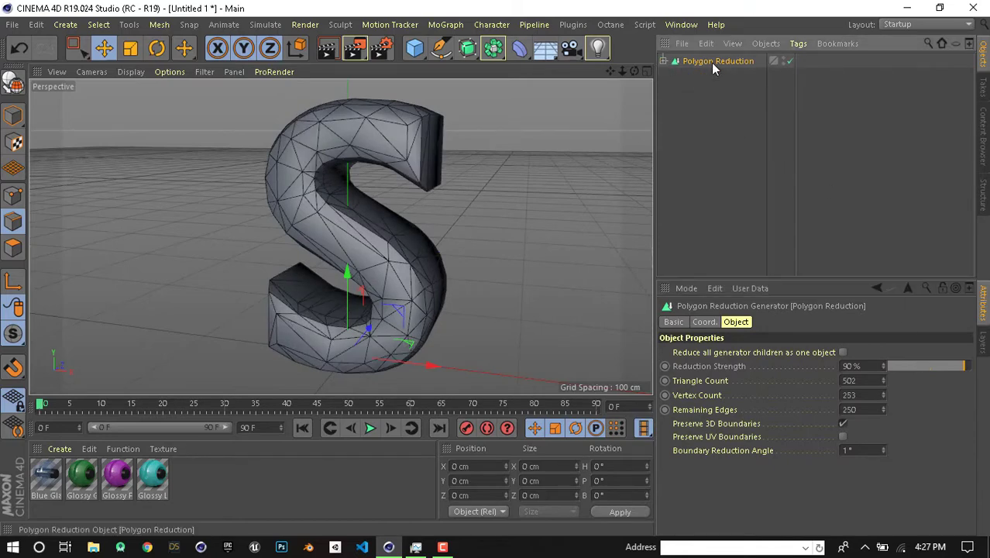
Step: Make the reduced S editable and merge it into one mesh, Polygon Reduction.1
key(c)
right_click(715, 60)
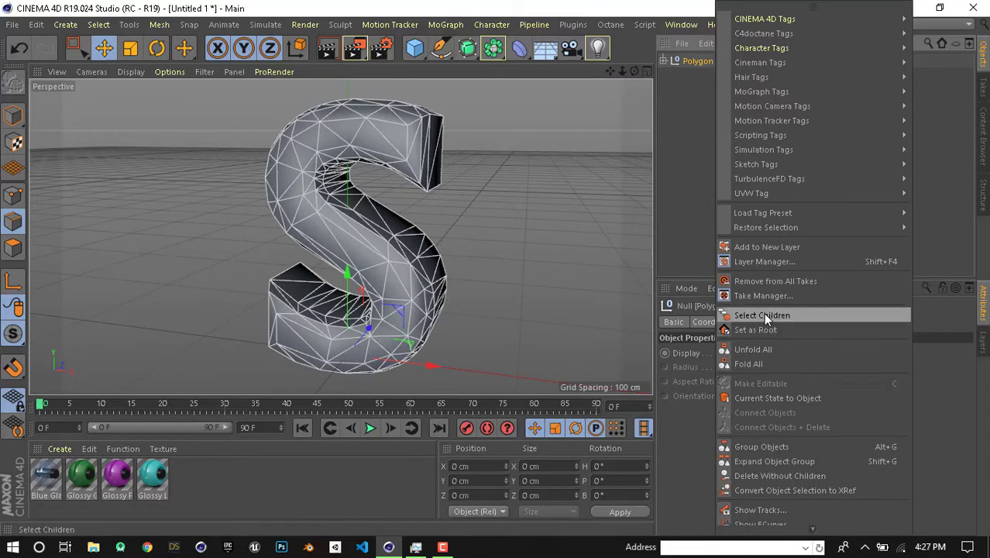
click(762, 315)
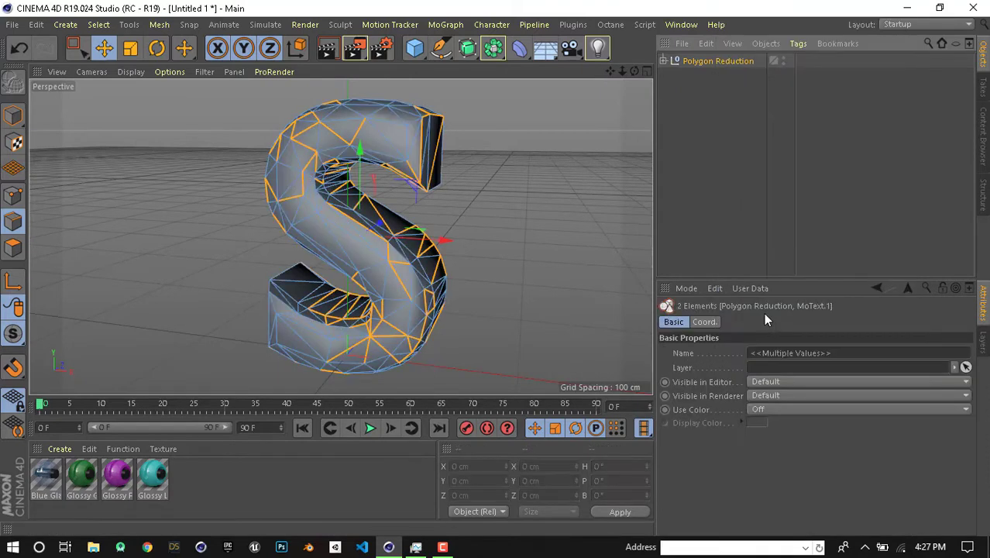
right_click(695, 59)
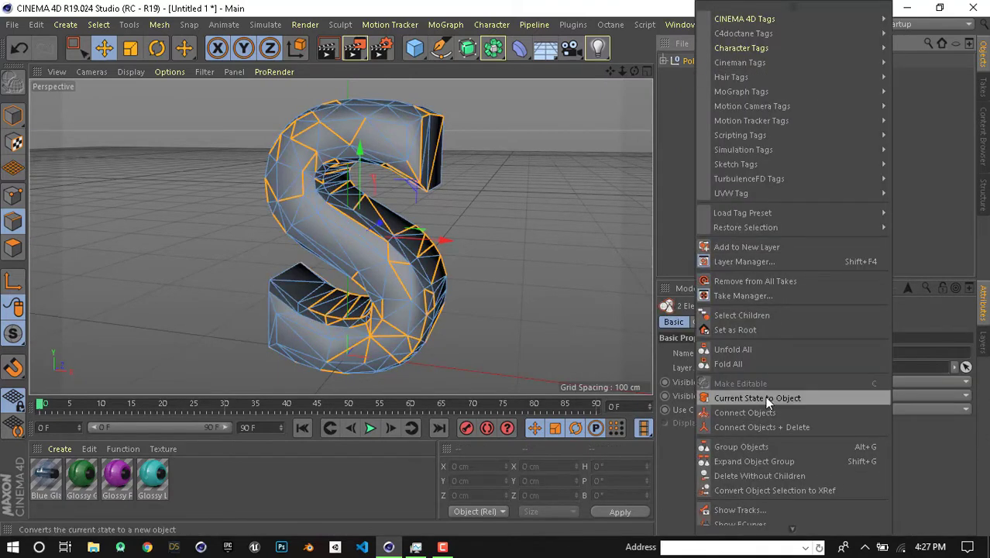
click(776, 425)
mouse_move(407, 205)
alt+mouse_down()
mouse_move(362, 230)
mouse_move(470, 157)
alt+mouse_up()
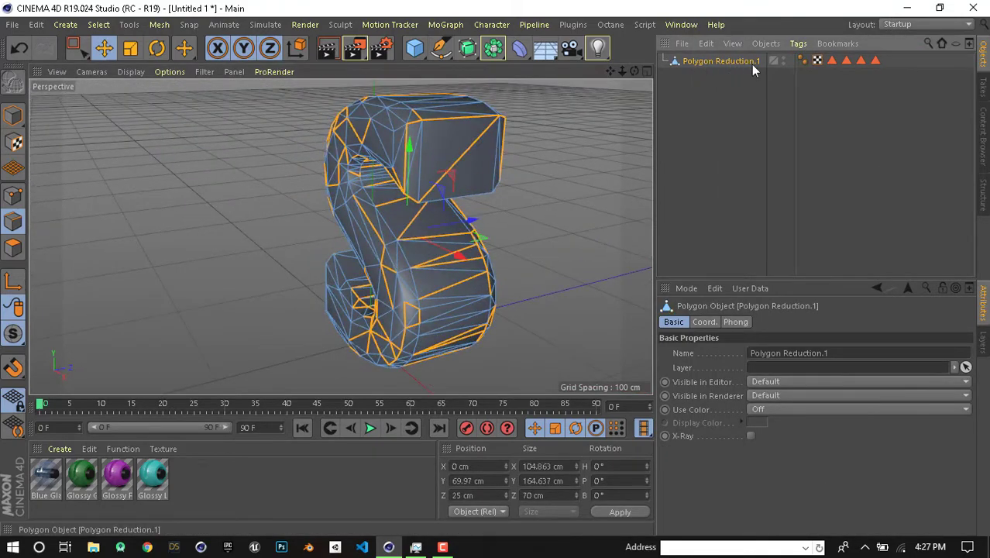
Step: Switch to Polygon mode and select every polygon of the S
click(876, 59)
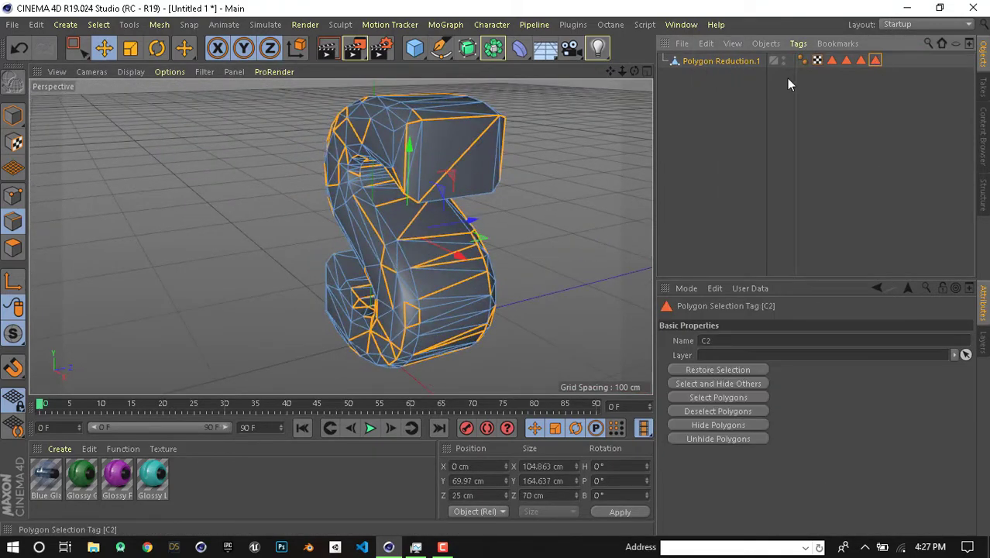
click(13, 248)
mouse_move(454, 230)
alt+mouse_down()
mouse_move(191, 229)
mouse_move(501, 222)
mouse_move(121, 240)
mouse_move(93, 100)
alt+mouse_up()
click(98, 24)
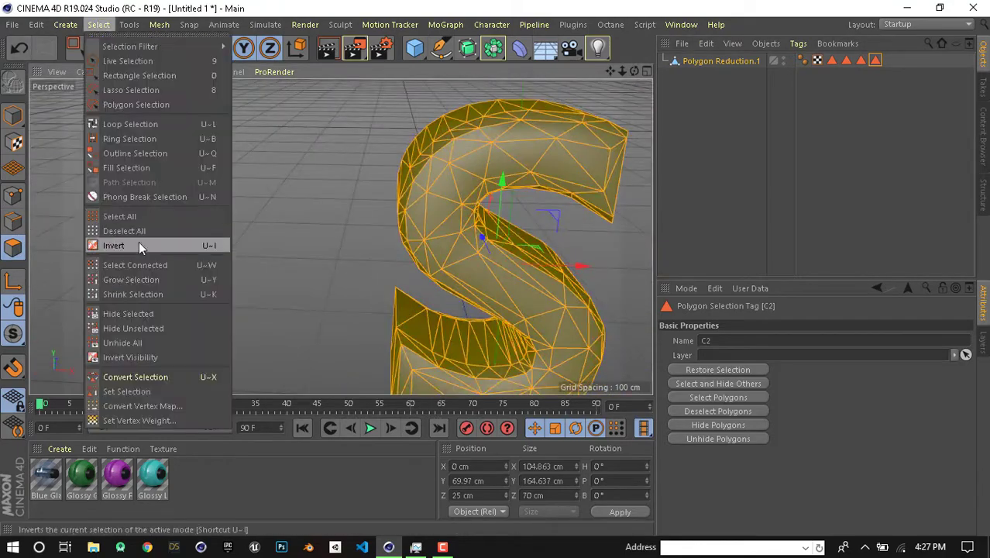
click(147, 216)
mouse_move(147, 216)
alt+mouse_down()
mouse_move(364, 206)
mouse_move(30, 200)
mouse_move(418, 211)
mouse_move(290, 206)
mouse_move(320, 239)
mouse_move(277, 251)
alt+mouse_up()
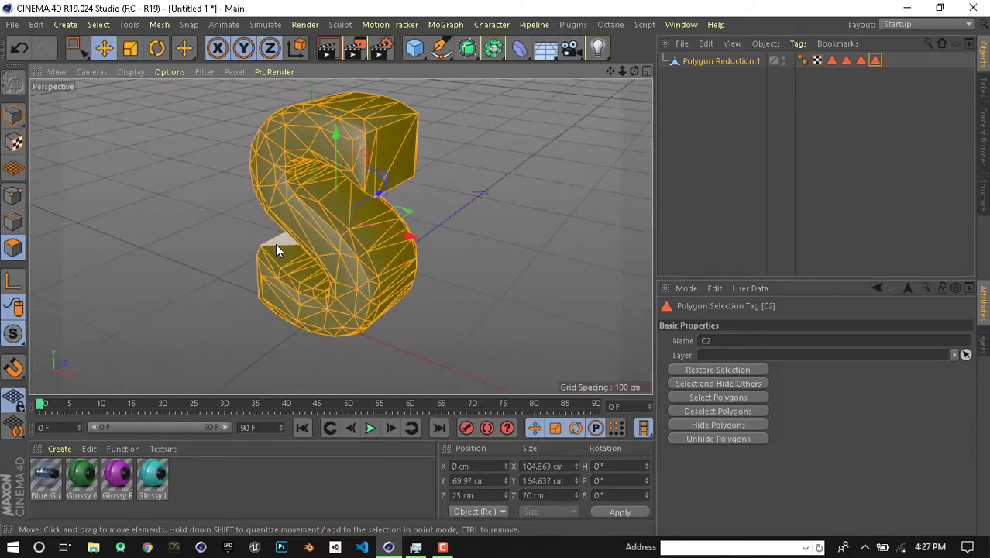
Step: Extrude Inner all faces by 1.2 cm, then Extrude them -3 cm, leaving the S 64 cm deep
key(i)
right_click(365, 176)
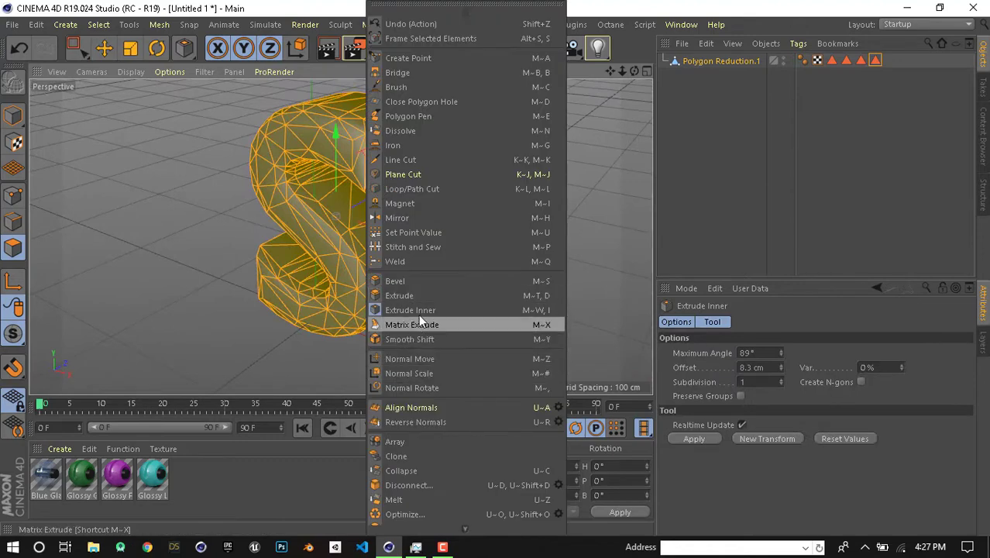
click(616, 237)
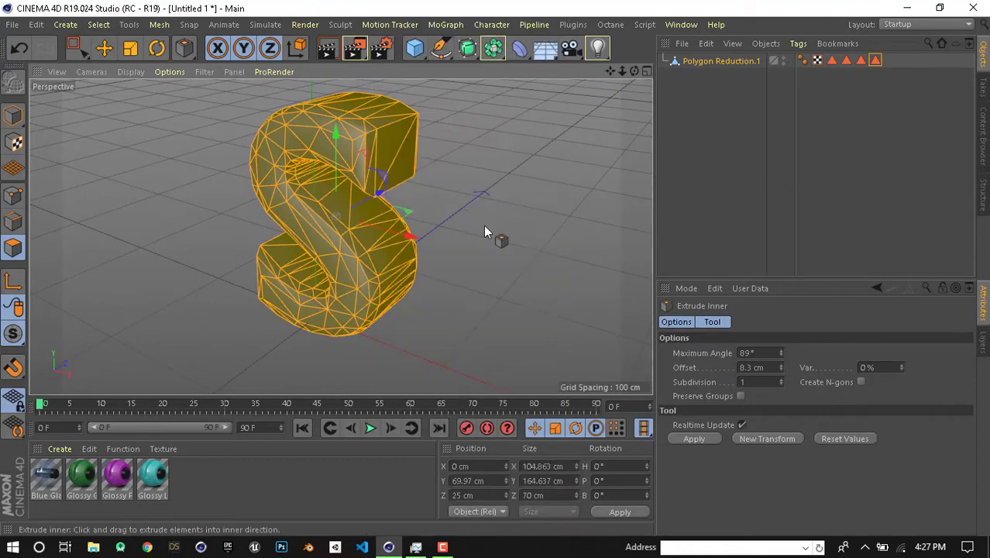
mouse_move(485, 231)
mouse_down()
mouse_move(385, 146)
mouse_move(424, 172)
mouse_move(452, 159)
mouse_up()
scroll(386, 146, up, 2)
key(ctrl+z)
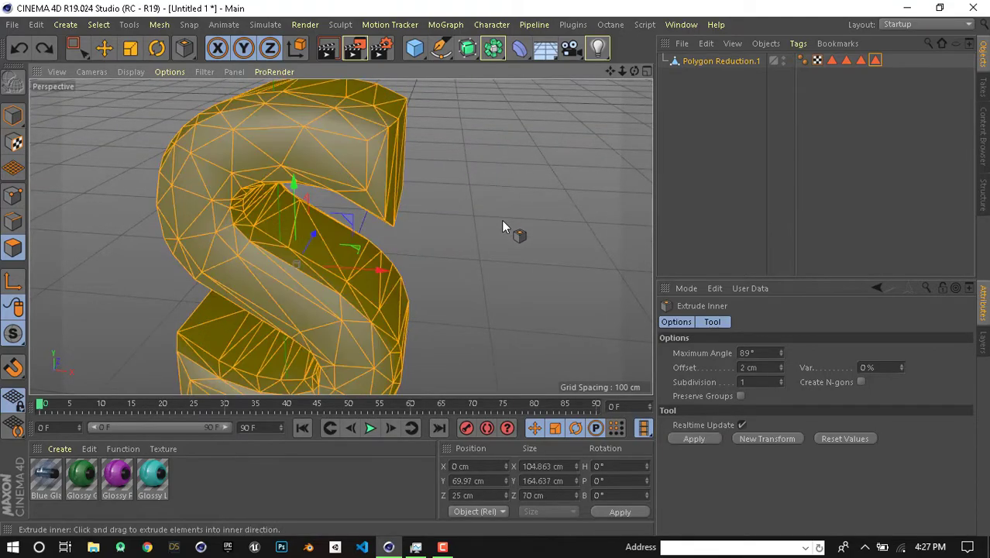
mouse_move(502, 222)
mouse_down()
mouse_move(457, 194)
mouse_move(597, 195)
mouse_up()
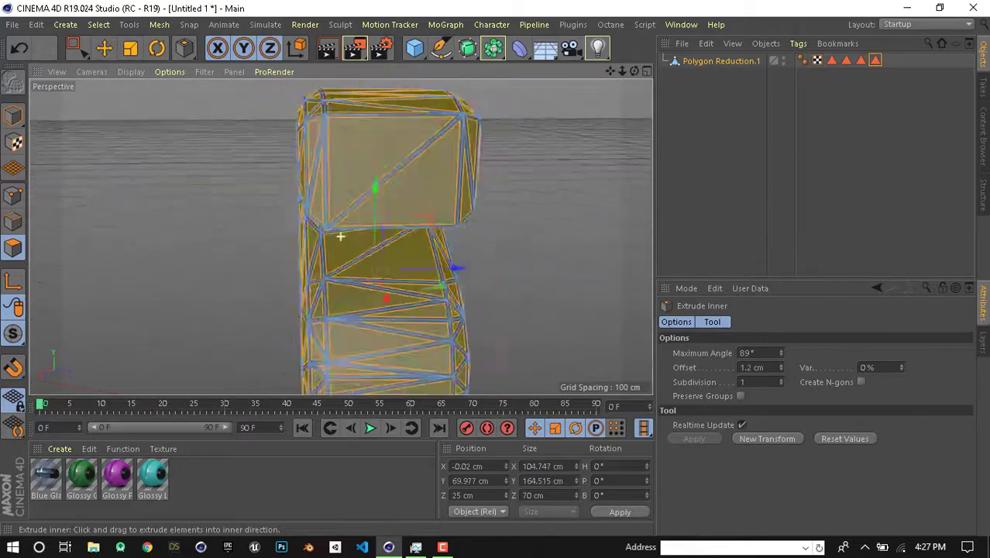
alt+drag(341, 236, 416, 207)
key(d)
mouse_move(421, 246)
alt+mouse_down()
mouse_move(430, 254)
mouse_move(602, 228)
mouse_move(340, 236)
mouse_move(570, 104)
alt+mouse_up()
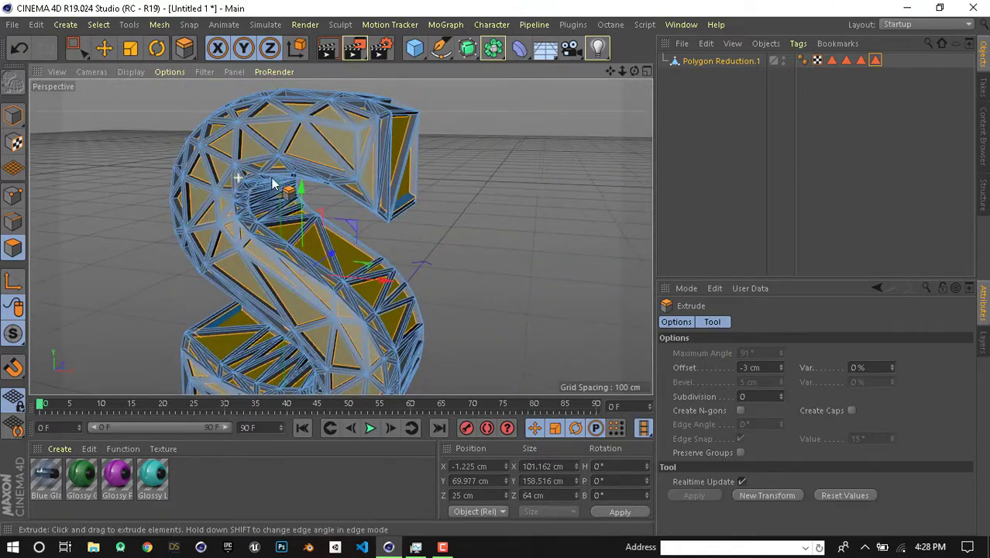
Step: Orbit to a frontal view and drop the Glossy Purple material onto the lattice S
mouse_move(272, 184)
alt+mouse_down()
mouse_move(372, 221)
mouse_move(279, 178)
mouse_move(280, 166)
mouse_move(254, 188)
mouse_move(347, 228)
mouse_move(410, 283)
mouse_move(394, 270)
mouse_move(345, 263)
mouse_move(353, 206)
mouse_move(394, 176)
mouse_move(603, 158)
mouse_move(364, 217)
mouse_move(349, 210)
alt+mouse_up()
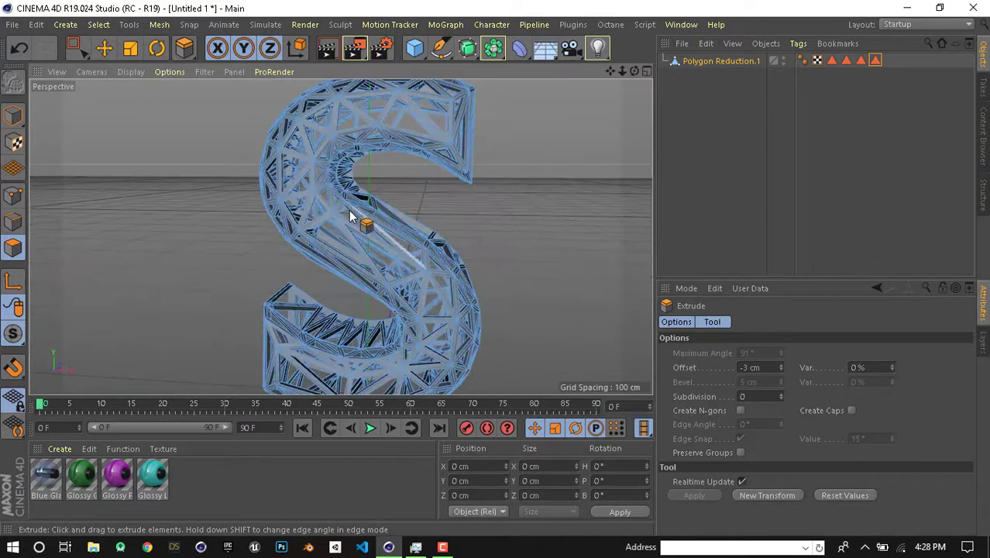
mouse_move(348, 210)
alt+right_down()
mouse_move(401, 242)
mouse_move(371, 196)
alt+right_up()
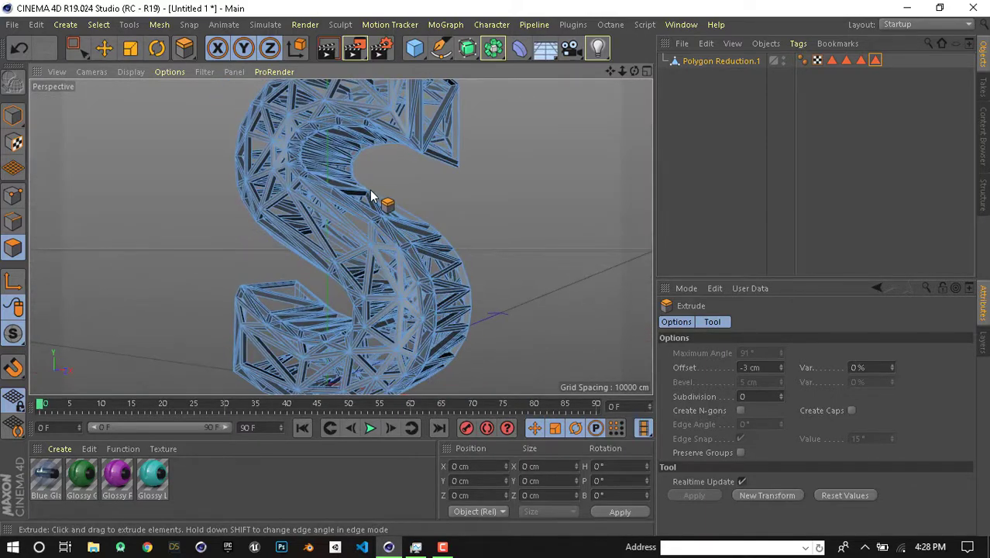
alt+drag(259, 178, 326, 200)
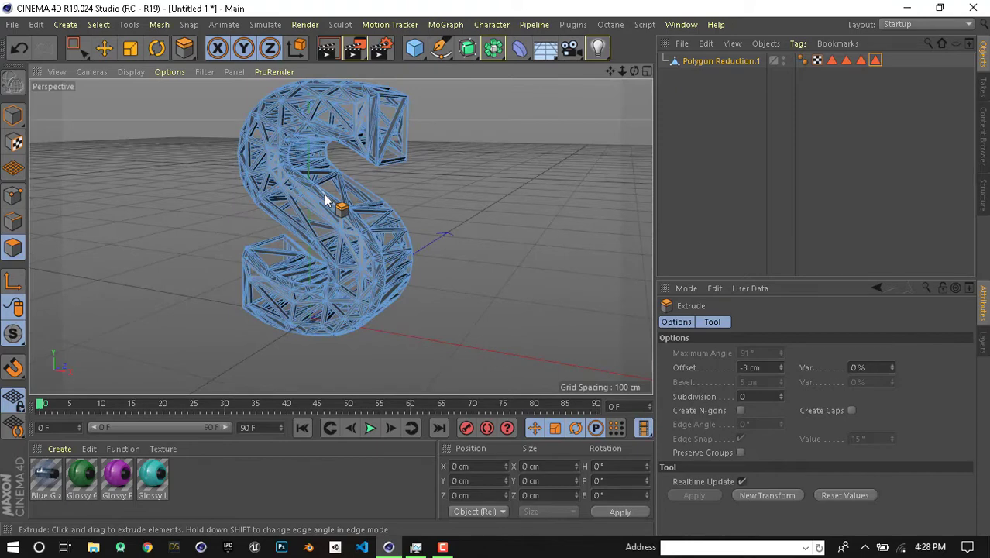
mouse_move(326, 197)
alt+mouse_down()
mouse_move(353, 200)
mouse_move(288, 288)
alt+mouse_up()
drag(147, 485, 141, 358)
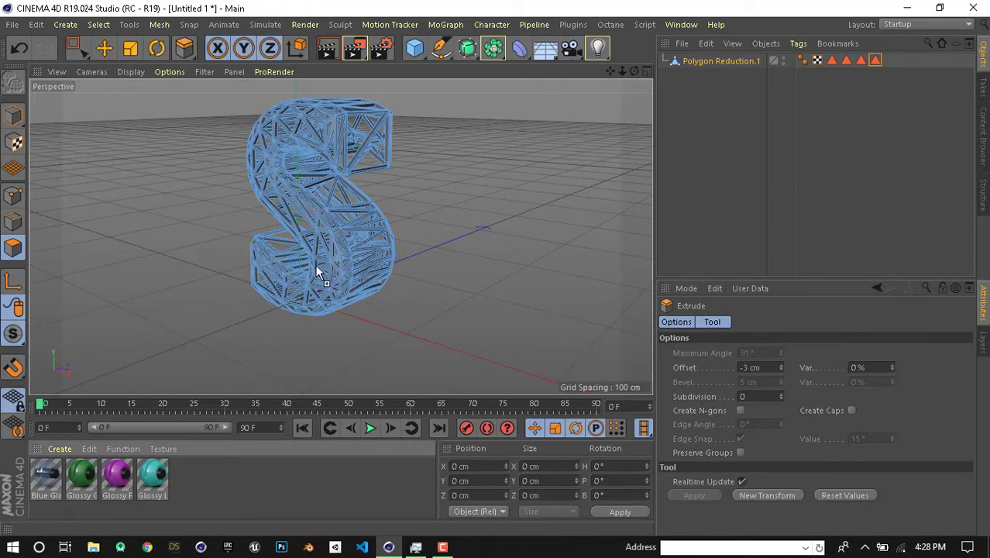
drag(317, 271, 323, 213)
key(ctrl+r)
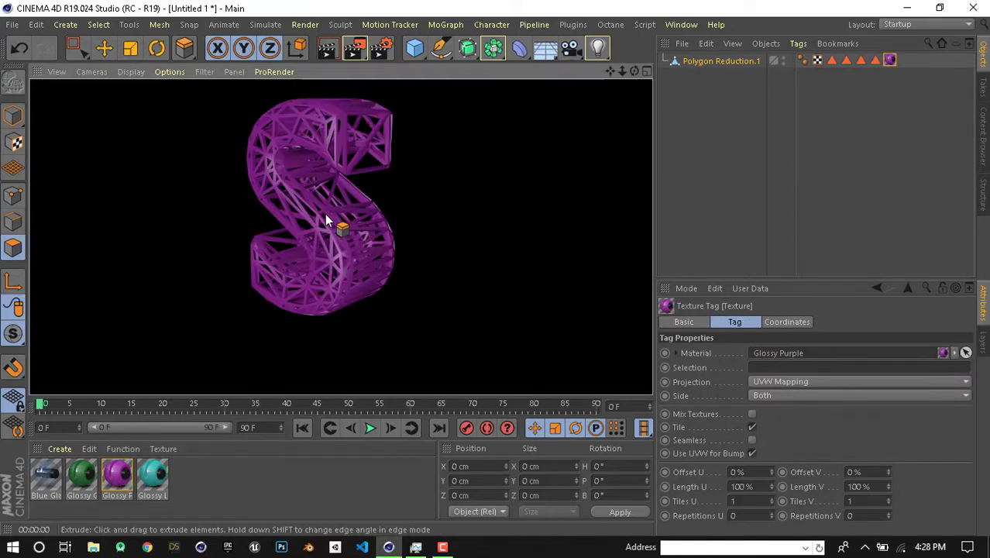
scroll(327, 207, up, 5)
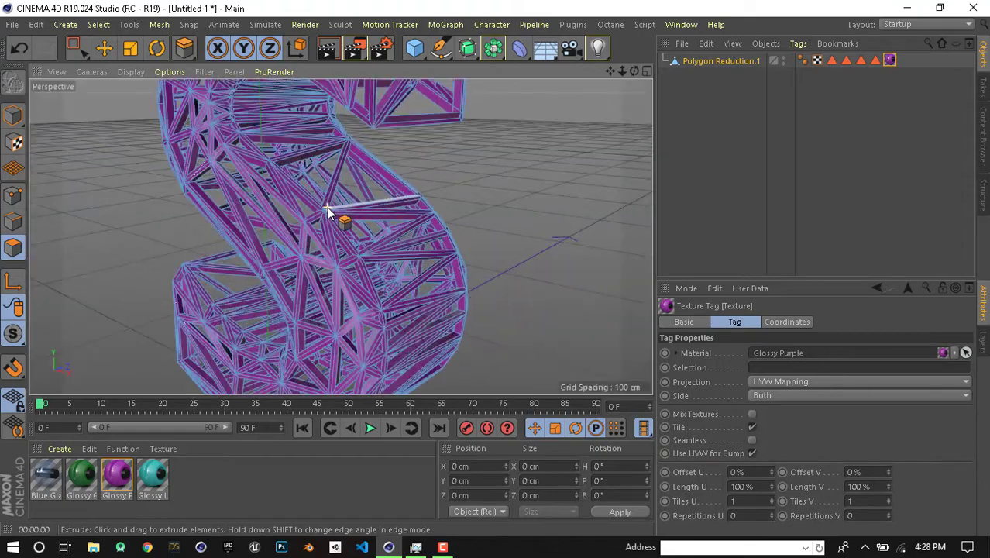
scroll(327, 207, up, 3)
scroll(240, 205, down, 3)
mouse_move(240, 205)
alt+mouse_down()
mouse_move(603, 174)
mouse_move(209, 233)
alt+mouse_up()
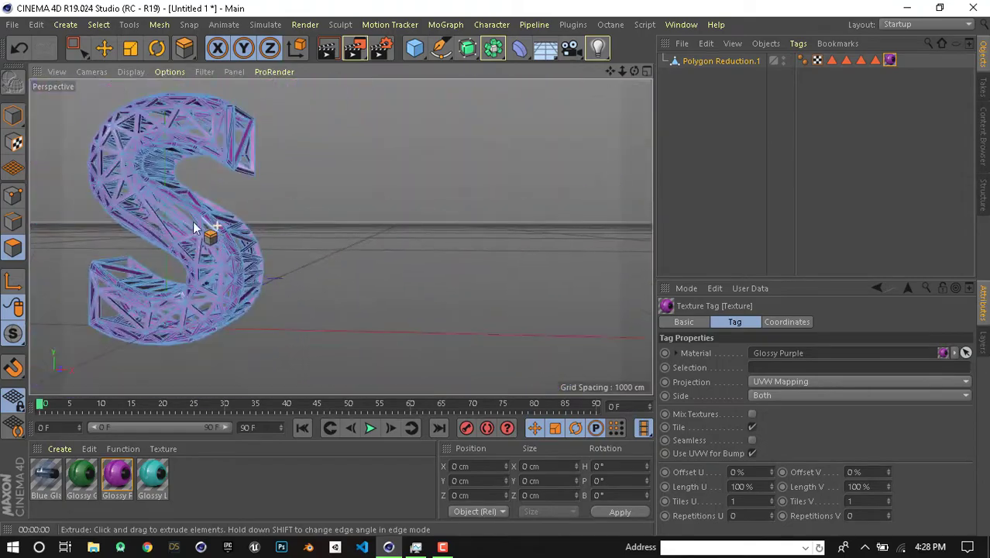
scroll(367, 230, up, 3)
scroll(369, 233, up, 2)
scroll(370, 232, down, 3)
scroll(378, 235, down, 3)
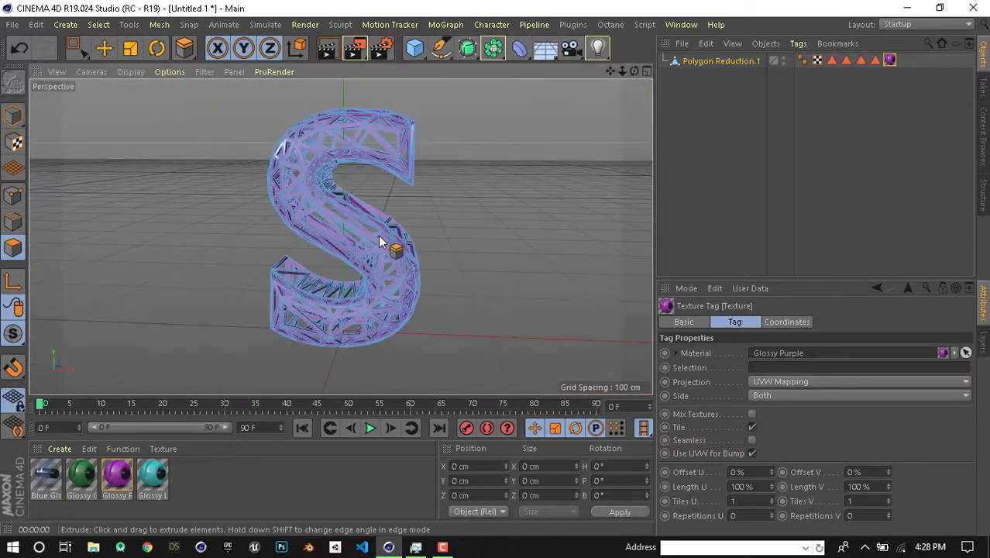
scroll(407, 233, down, 2)
key(ctrl+r)
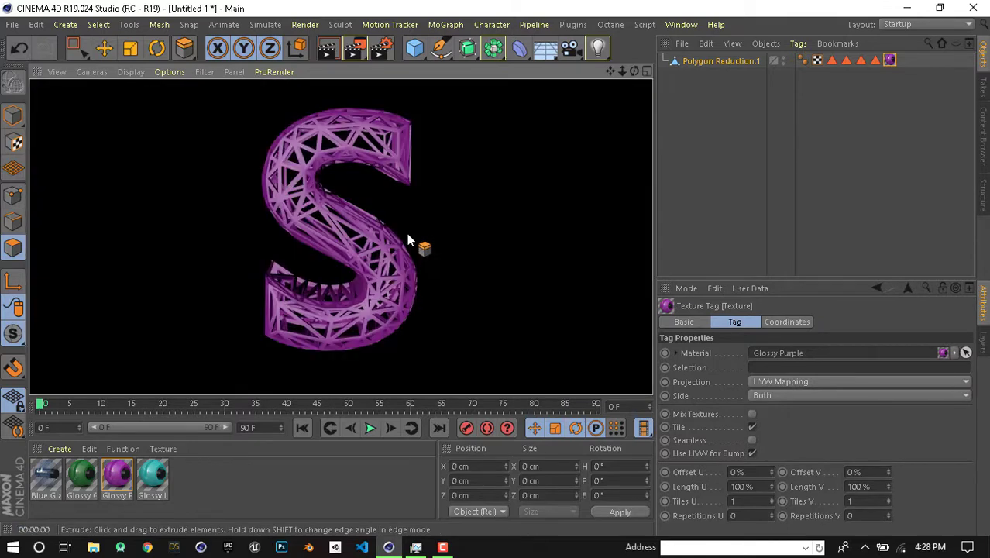
click(407, 236)
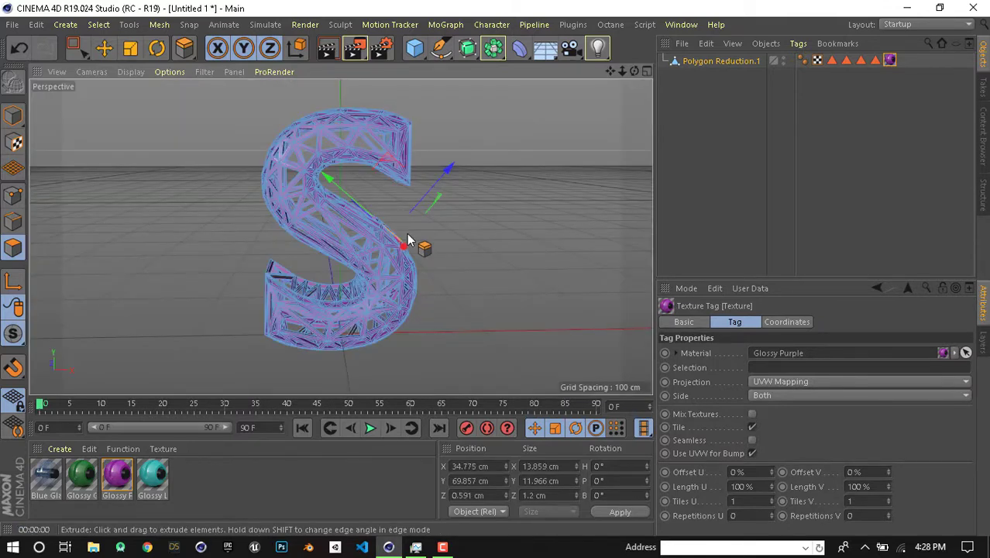
alt+drag(482, 251, 377, 250)
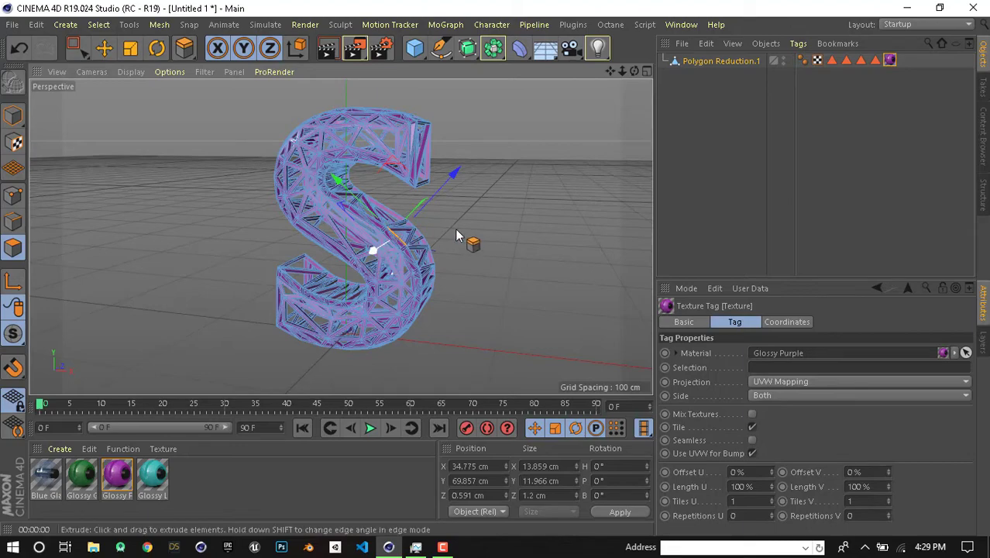
mouse_move(465, 237)
alt+mouse_down()
mouse_move(500, 195)
mouse_move(453, 228)
mouse_move(470, 280)
mouse_move(331, 258)
mouse_move(338, 192)
mouse_move(389, 283)
mouse_move(354, 241)
mouse_move(381, 270)
alt+mouse_up()
key(alt+Tab)
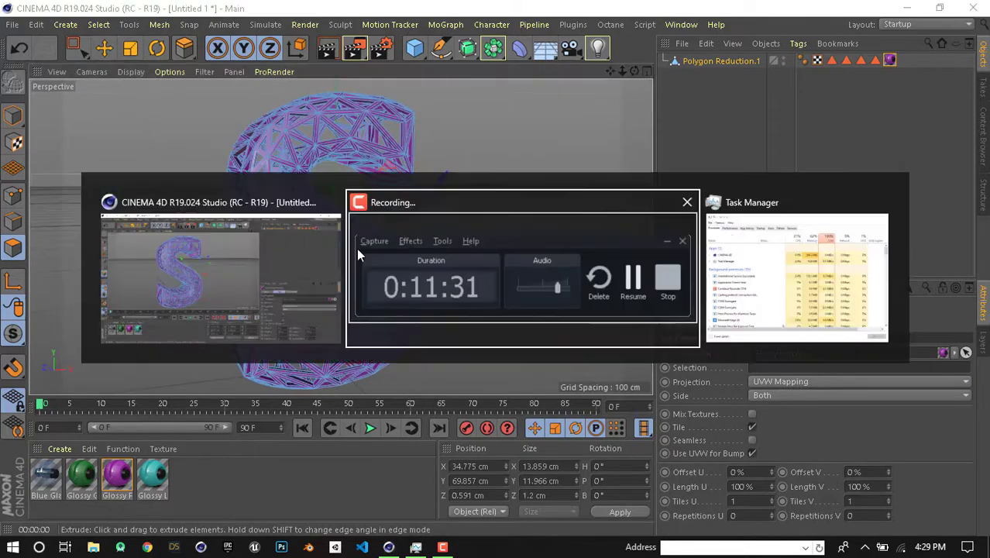
key(alt+Tab)
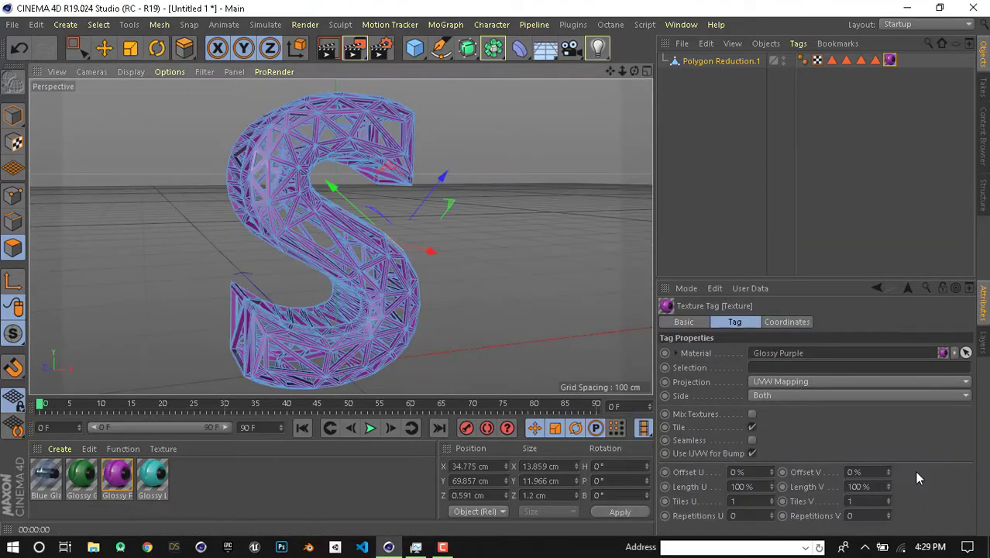